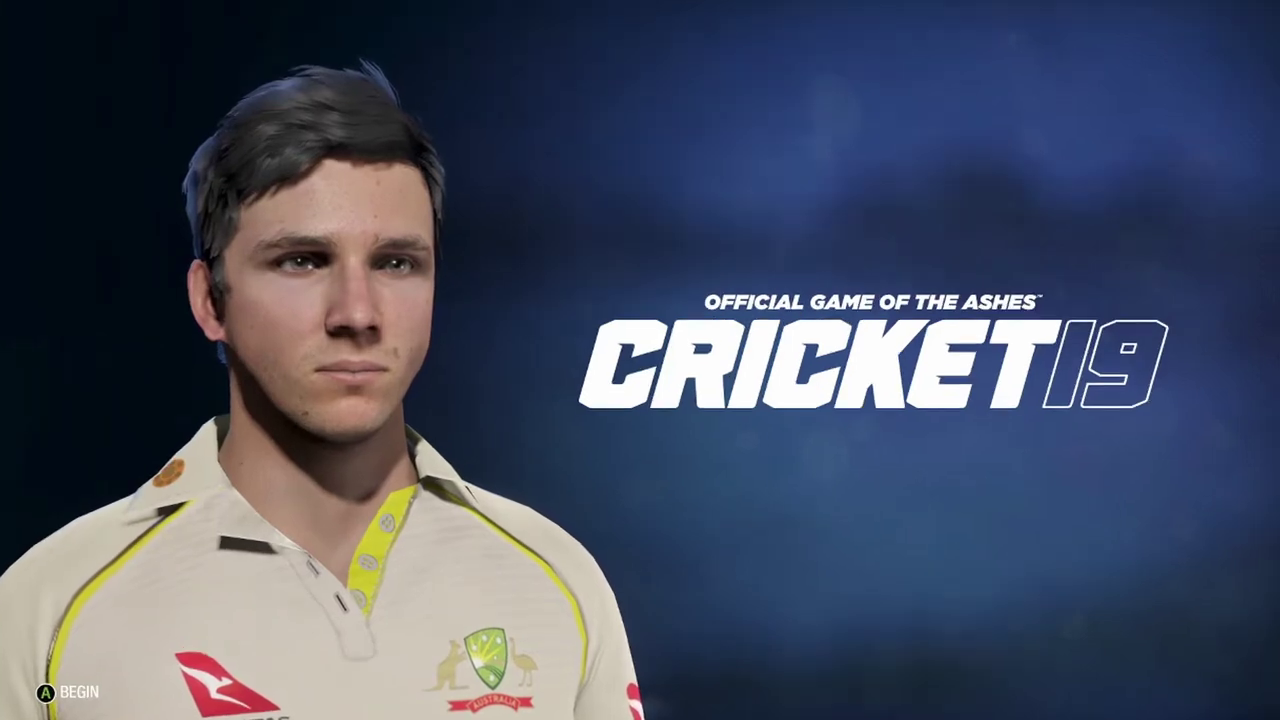
# Start Cricket 19 from the title screen and sign in to reach the home menu.
pyautogui.press('Return')
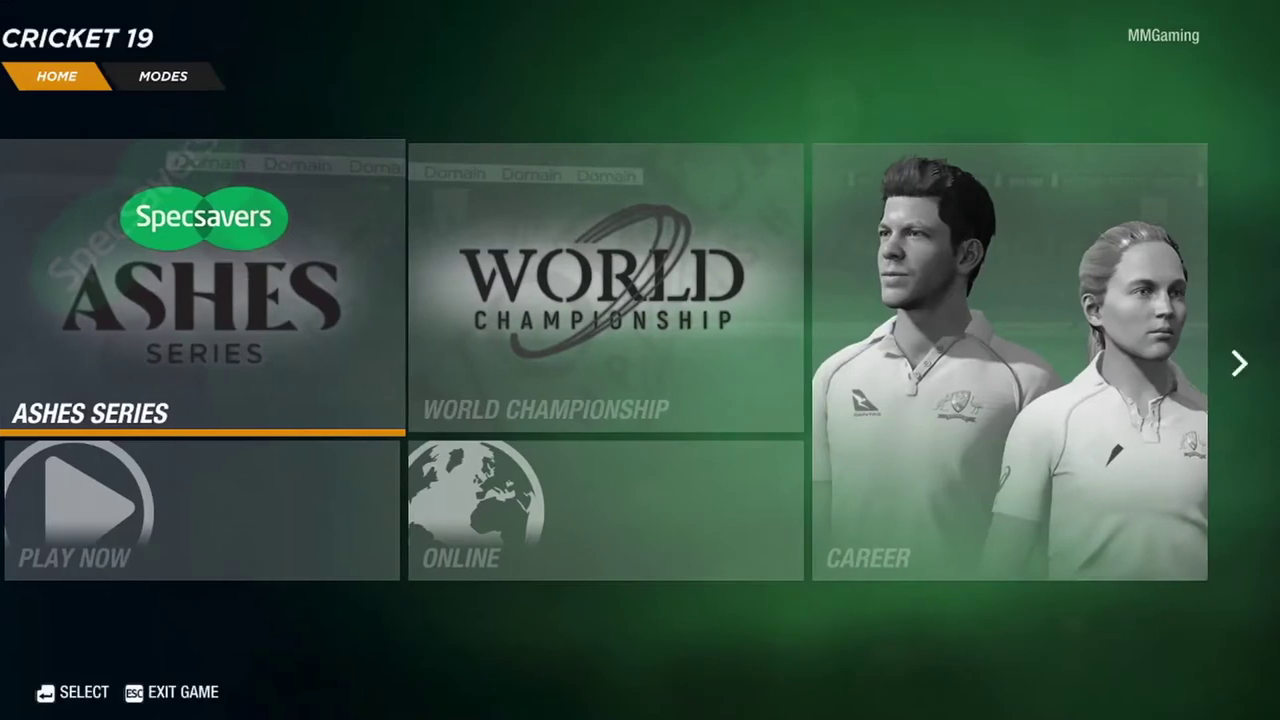
# Open Cricket Academy from the MODES tab.
pyautogui.press('e')
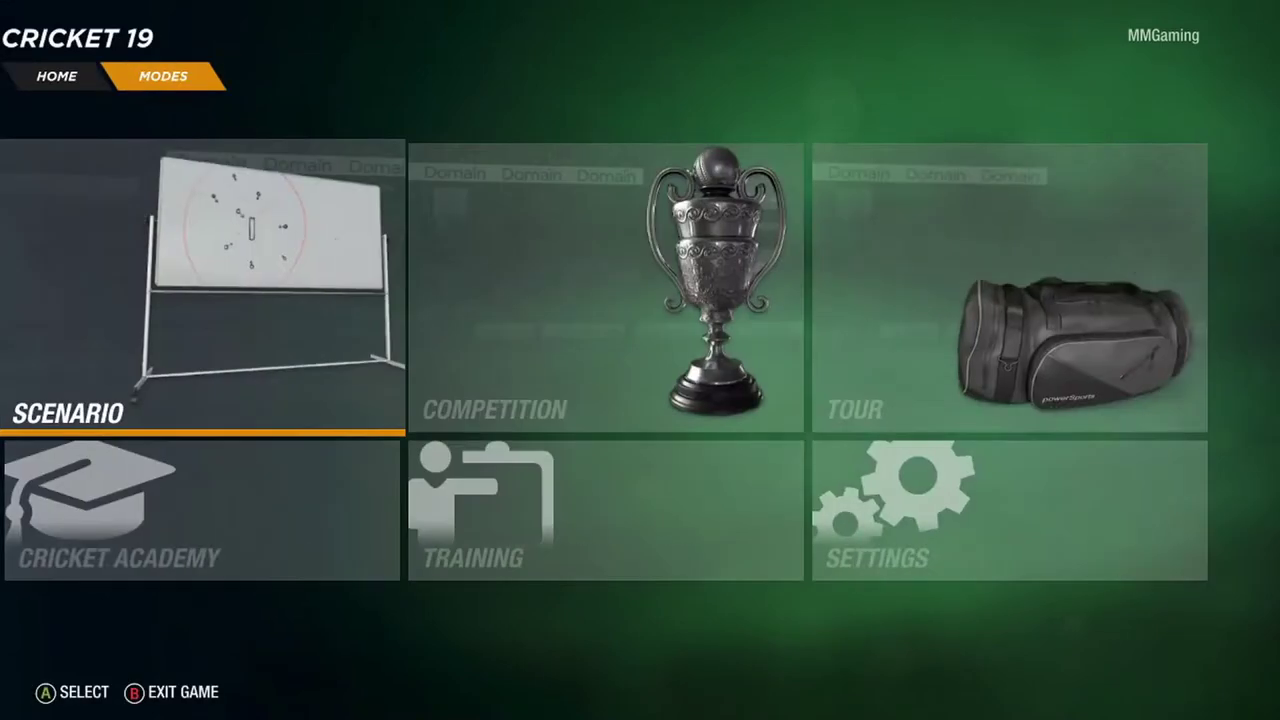
pyautogui.press('Down')
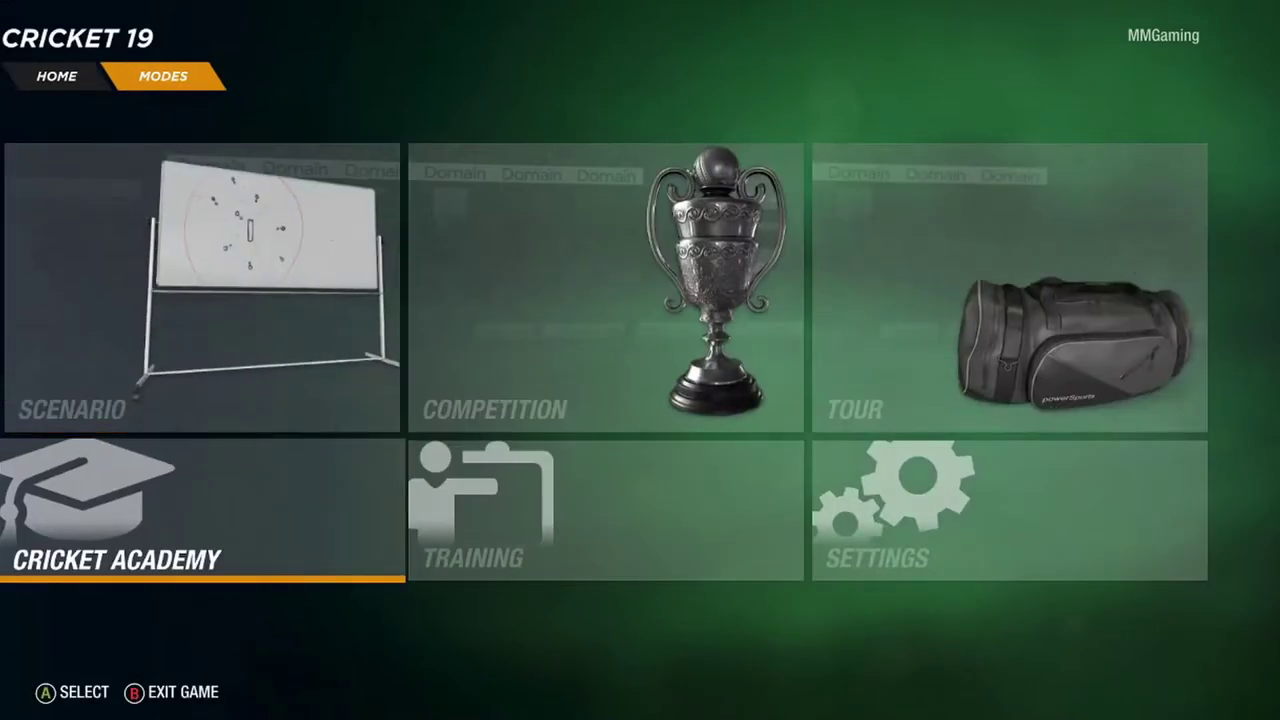
pyautogui.press('Return')
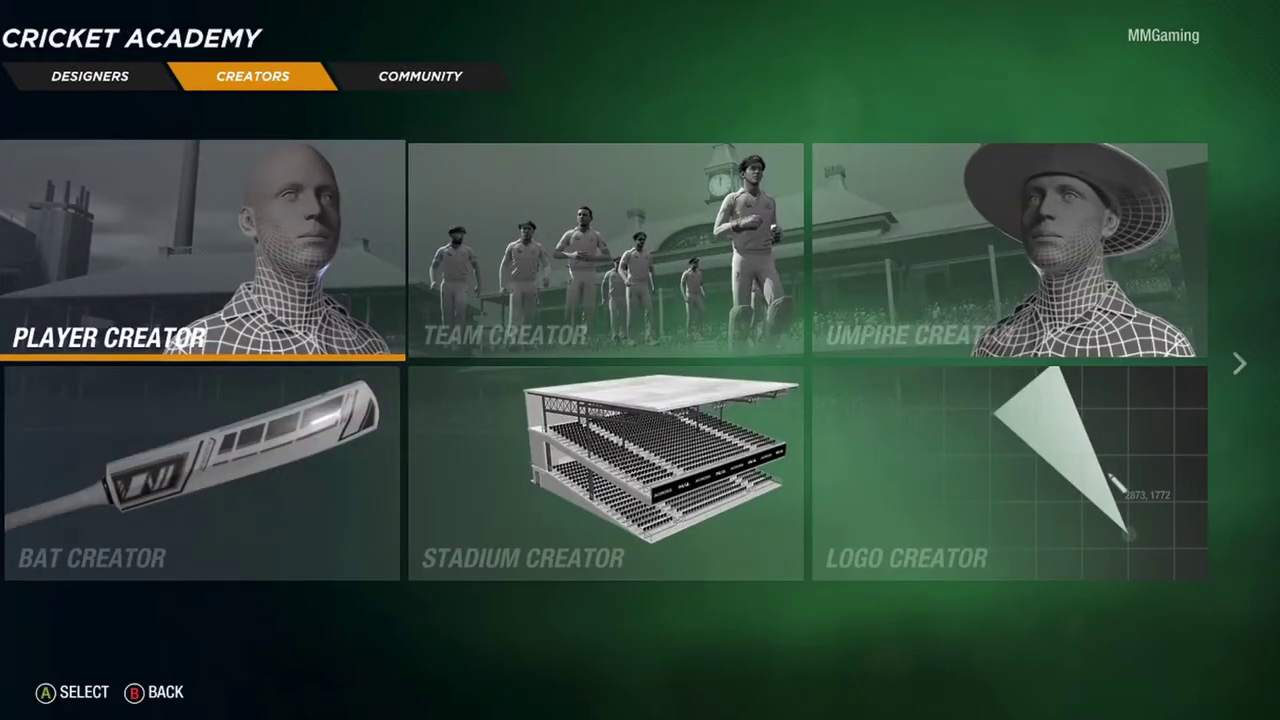
# Switch to the Academy's COMMUNITY tab with Teams highlighted.
pyautogui.press('Right')
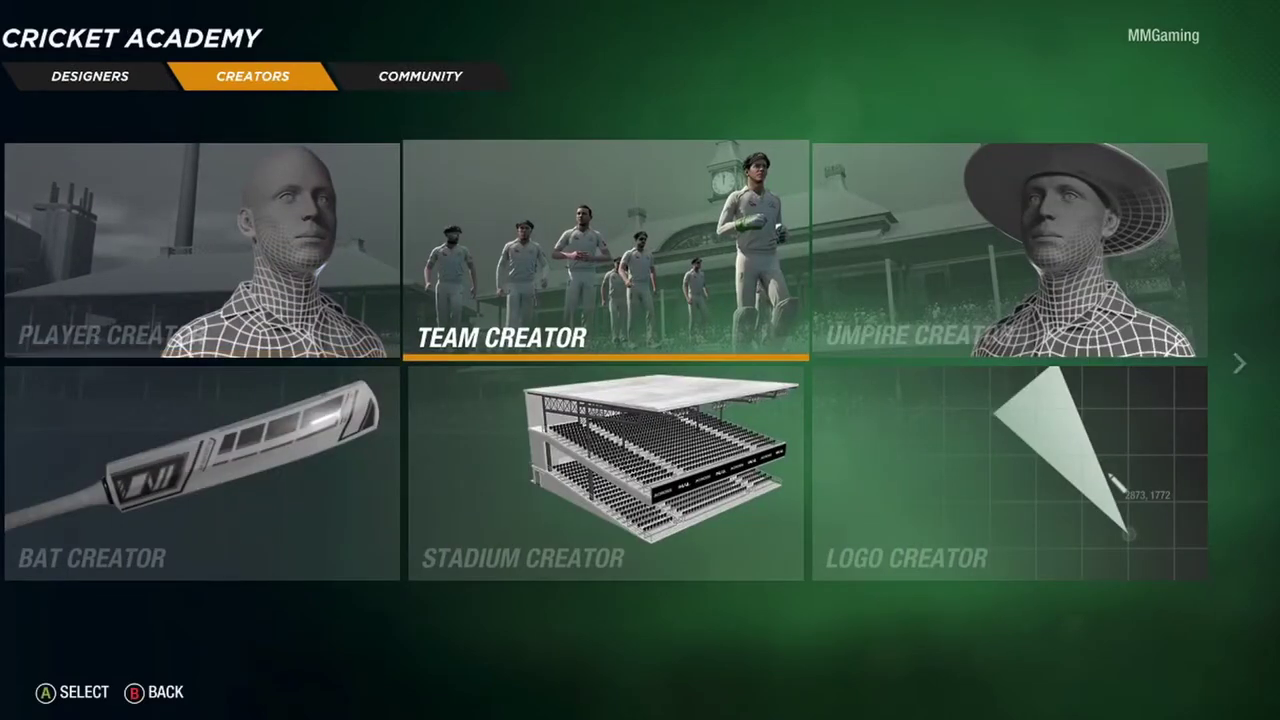
pyautogui.press('Left')
pyautogui.press('Right')
pyautogui.press('Right')
pyautogui.press('Down')
pyautogui.press('Right')
pyautogui.press('Right')
pyautogui.press('Up')
pyautogui.press('Right')
pyautogui.press('Left')
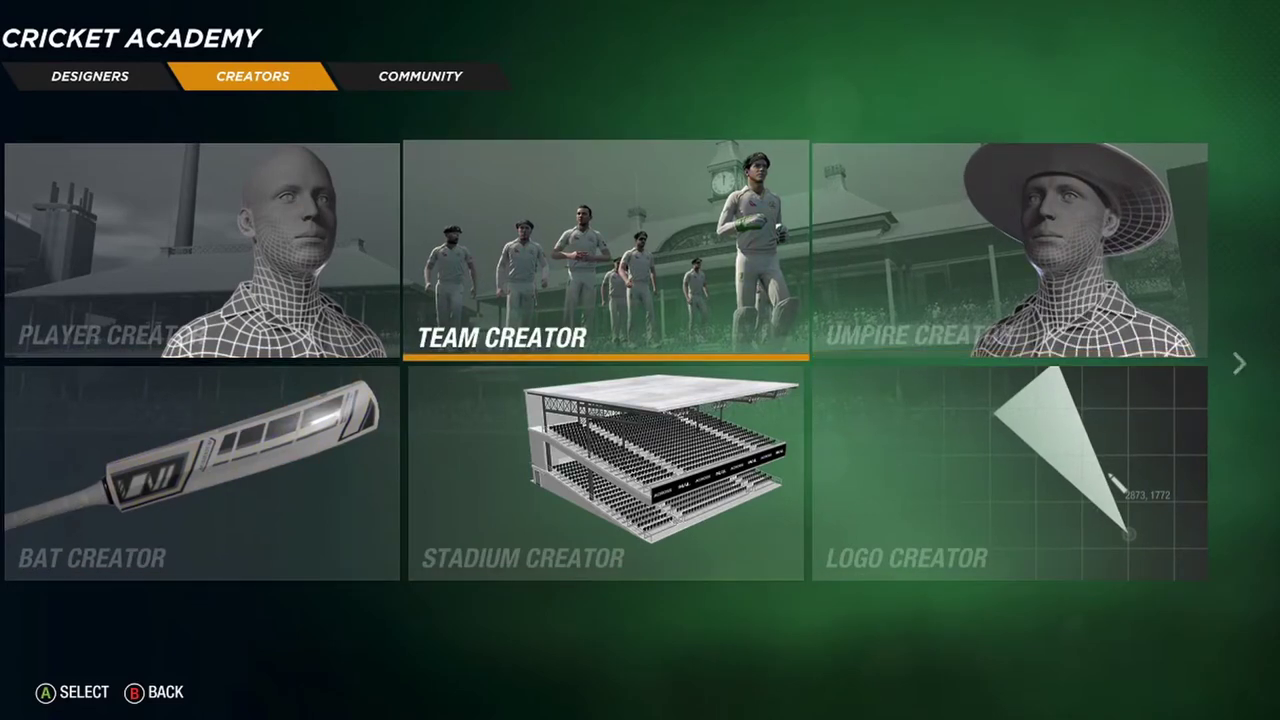
pyautogui.press('e')
pyautogui.press('Right')
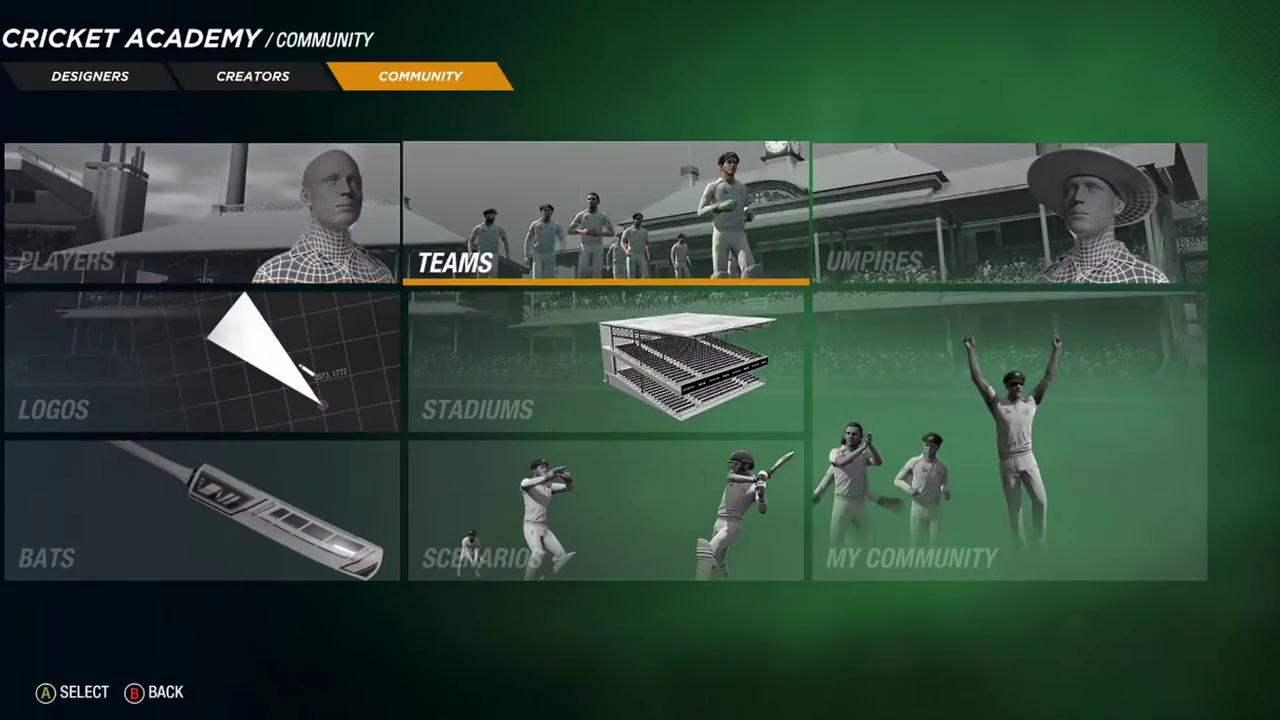
# Set the community team search's Team Name Contains to 'Adelaide' and begin the search.
pyautogui.press('Return')
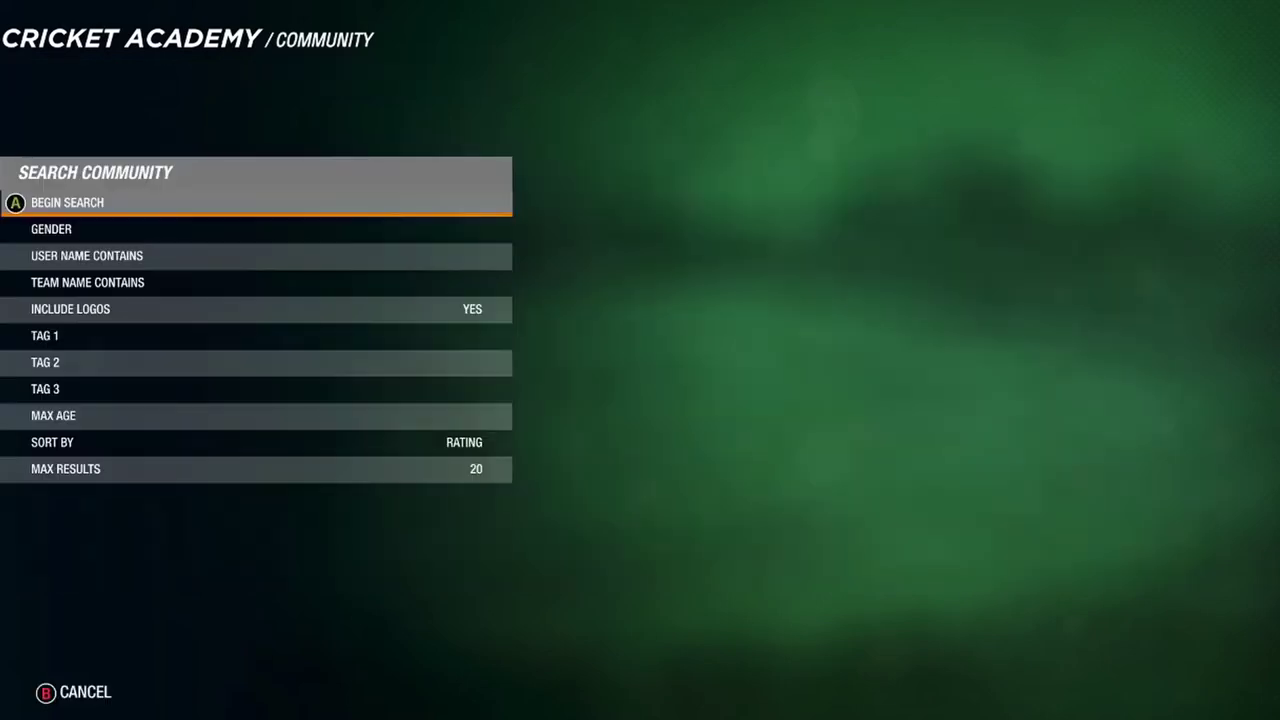
pyautogui.press('Down')
pyautogui.press('Down')
pyautogui.press('Down')
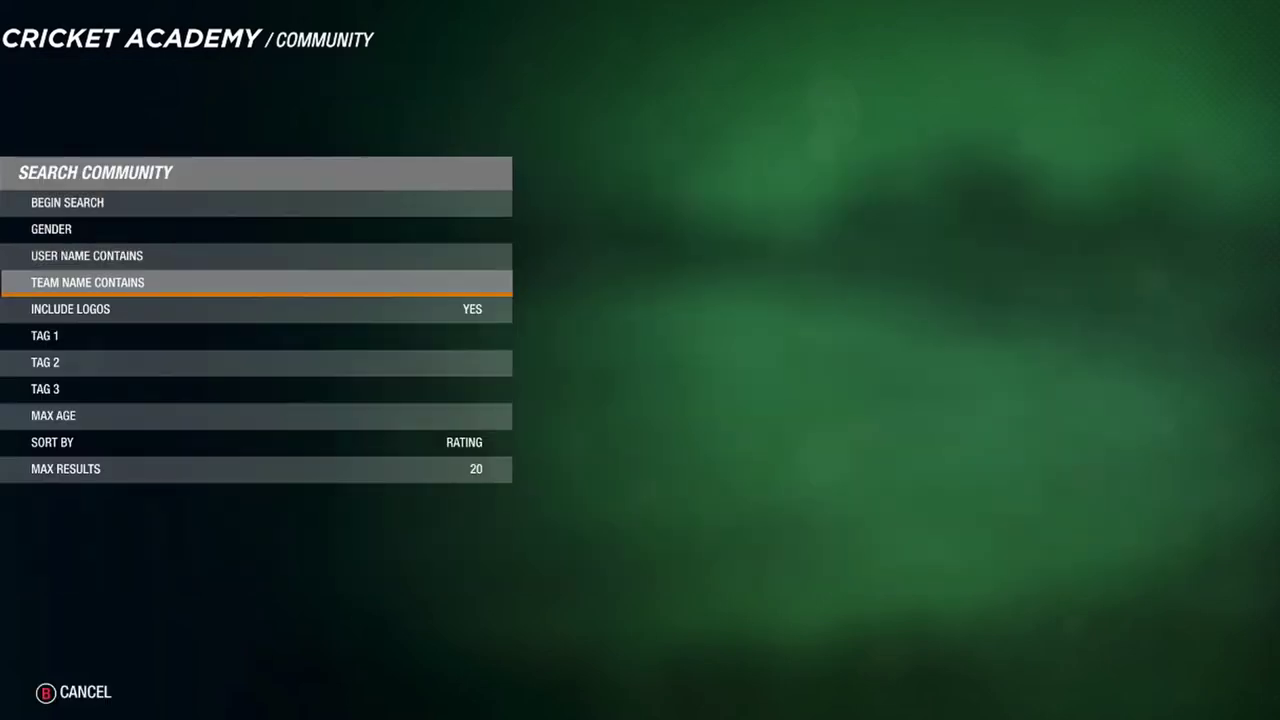
pyautogui.press('Up')
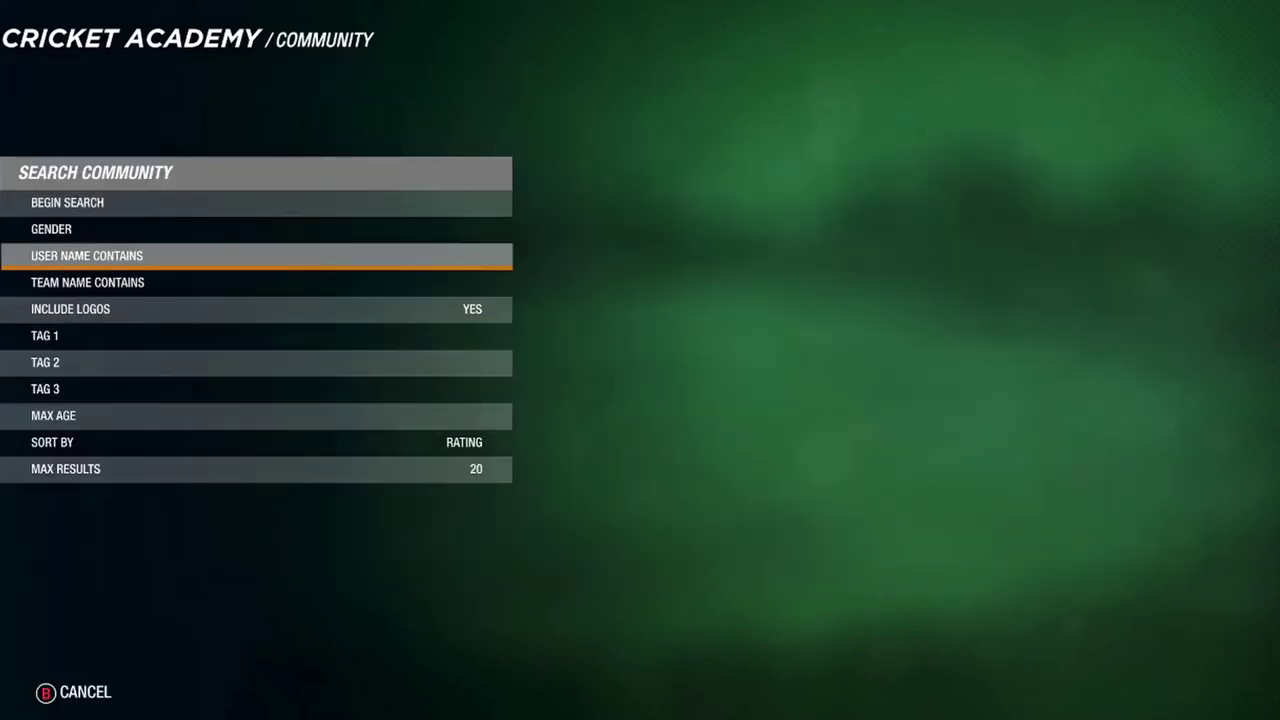
pyautogui.press('Up')
pyautogui.press('Down')
pyautogui.press('Down')
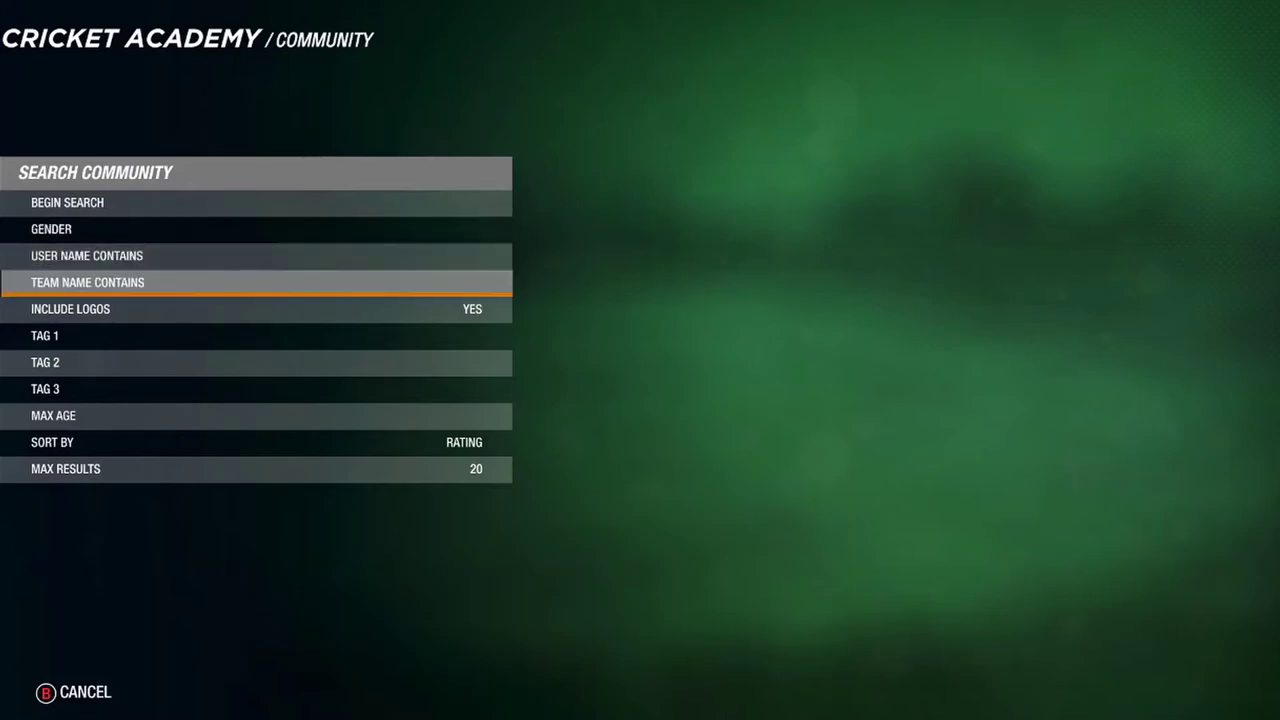
pyautogui.press('Up')
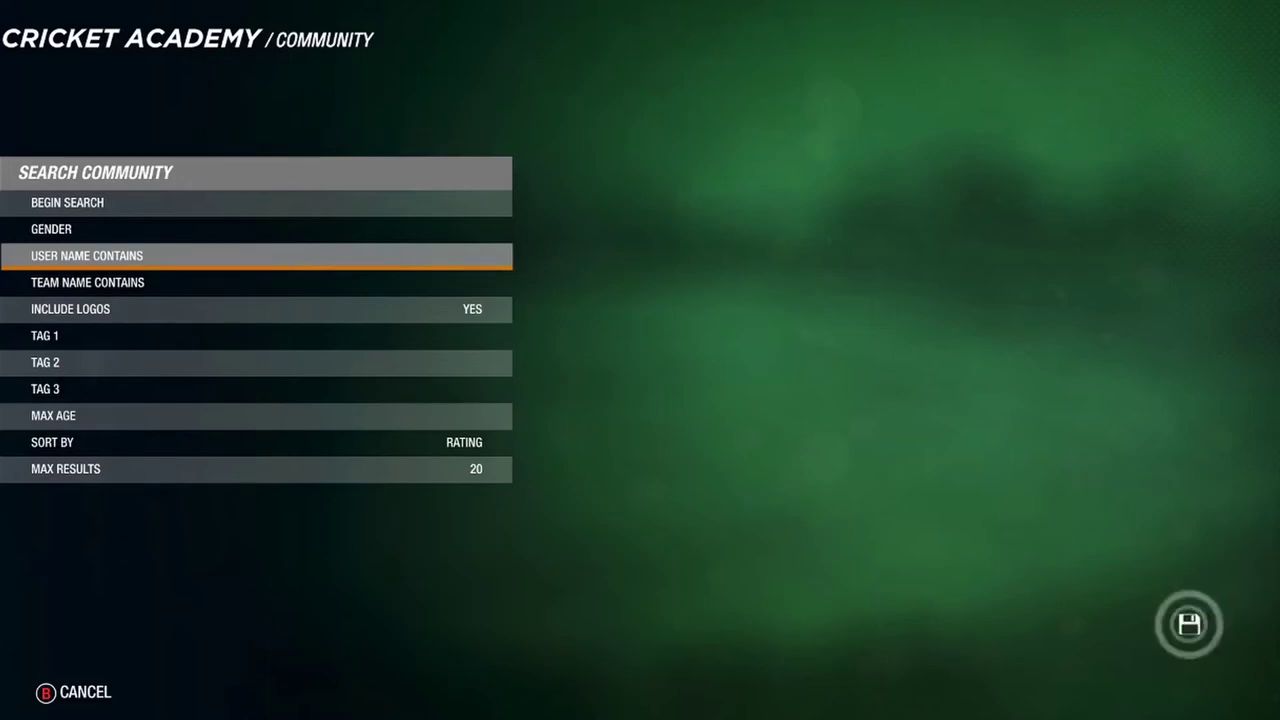
pyautogui.press('Down')
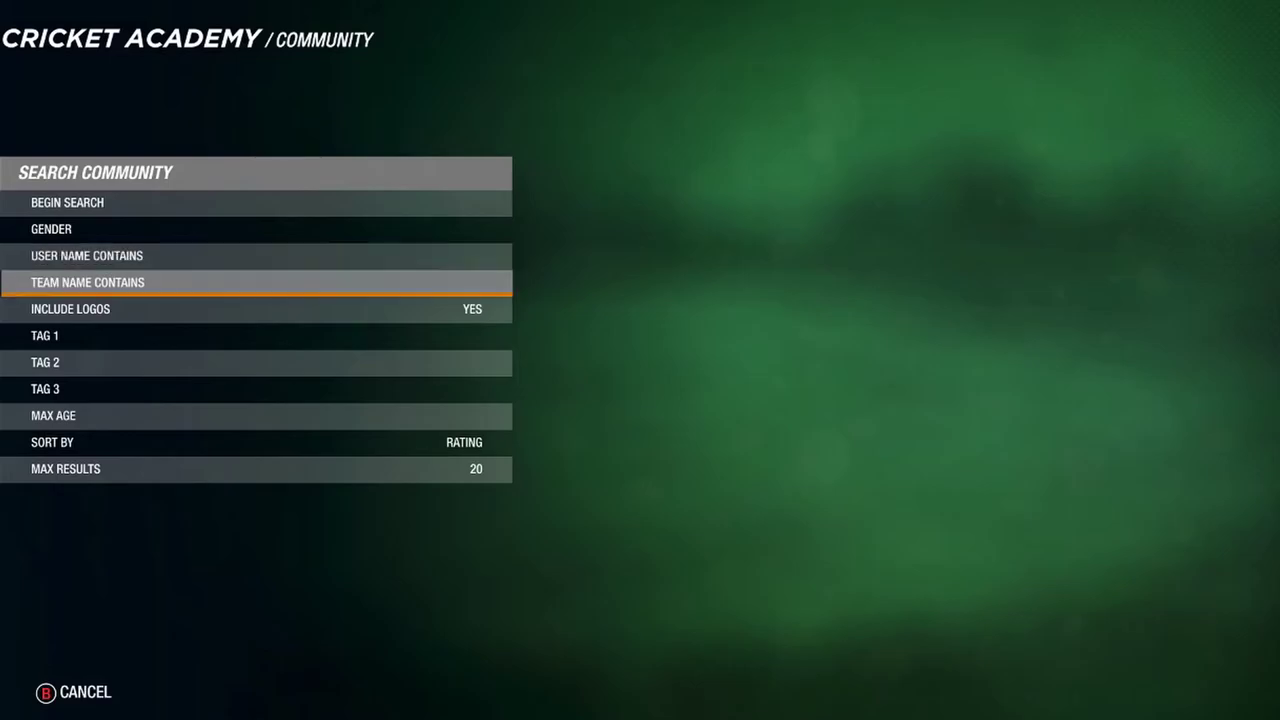
pyautogui.press('Return')
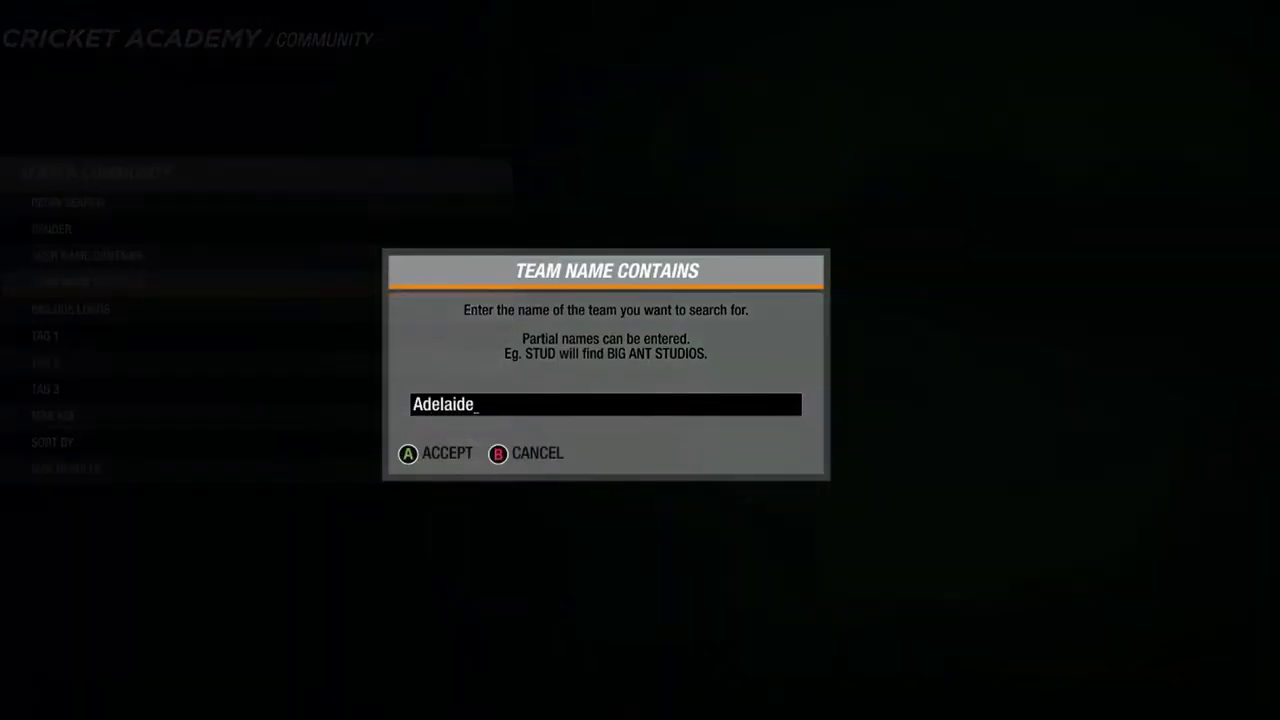
pyautogui.write('Adelaide')
pyautogui.press('Return')
pyautogui.press('Up')
pyautogui.press('Up')
pyautogui.press('Up')
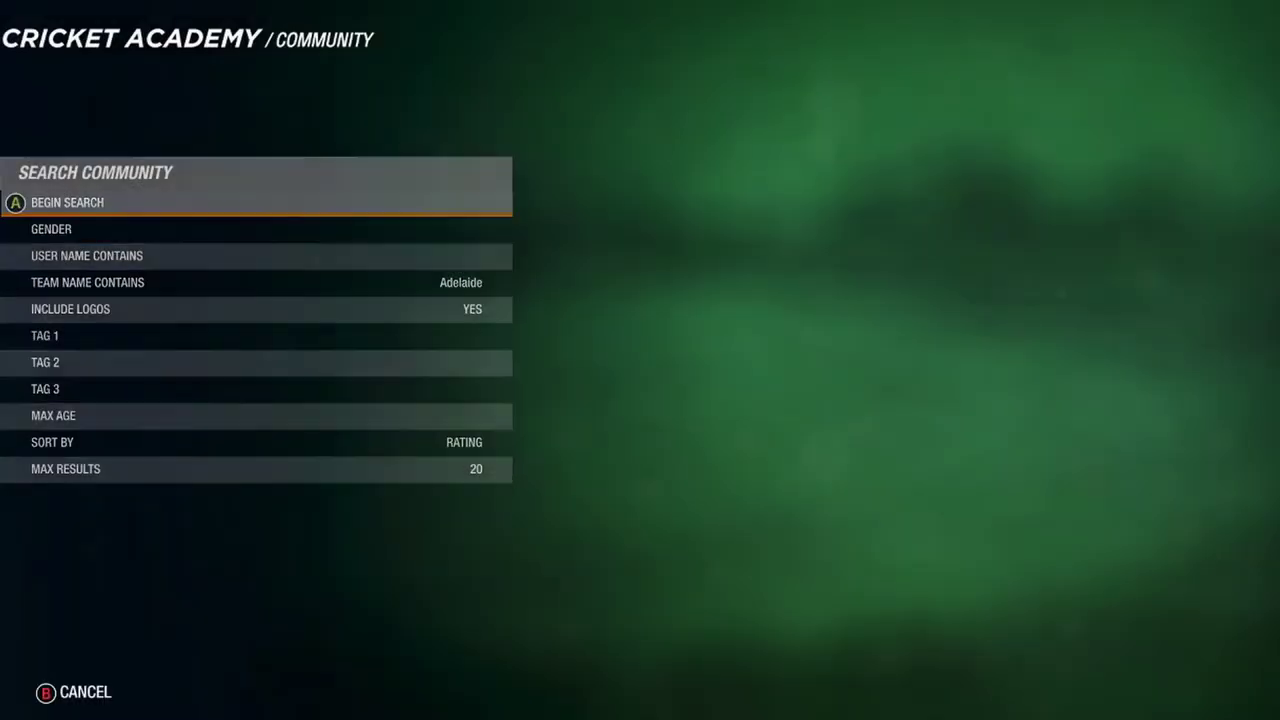
pyautogui.press('Return')
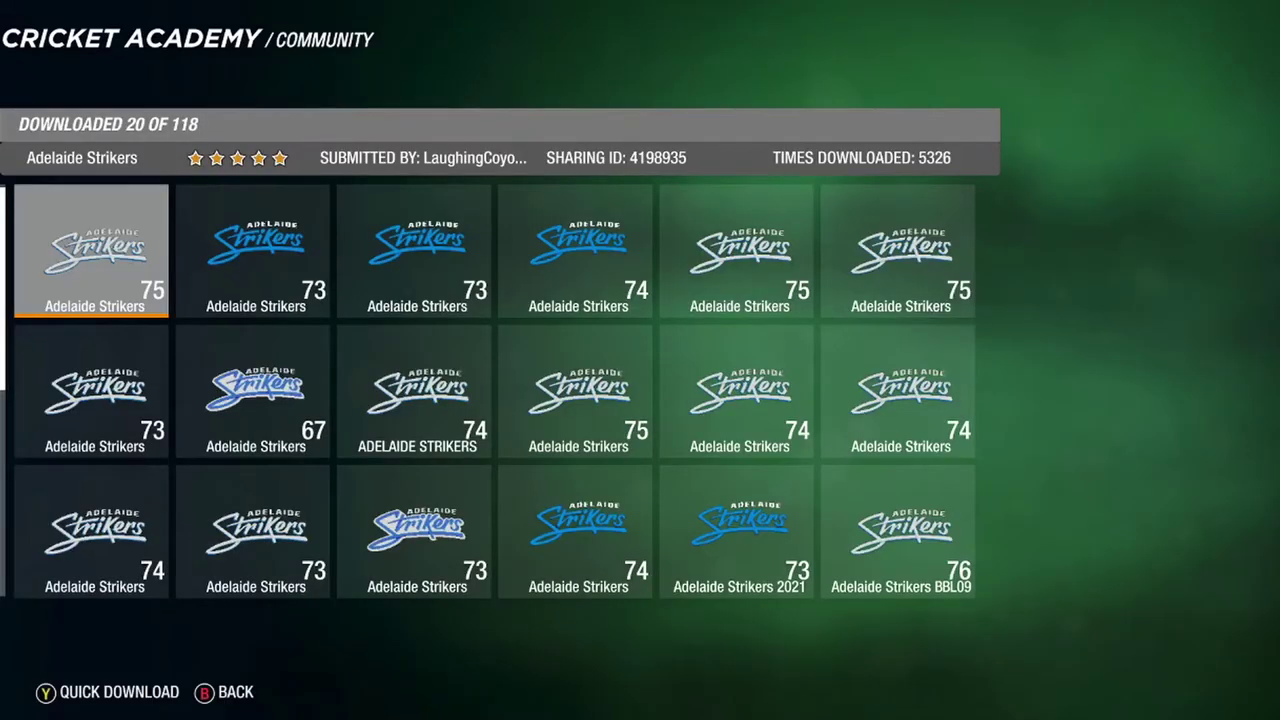
# Browse the Adelaide Strikers results and bring up options for the third team tile.
pyautogui.press('Right')
pyautogui.press('Right')
pyautogui.press('Down')
pyautogui.press('Right')
pyautogui.press('Left')
pyautogui.press('Right')
pyautogui.press('Up')
pyautogui.press('Left')
pyautogui.press('Left')
pyautogui.press('Left')
pyautogui.press('Right')
pyautogui.press('Right')
pyautogui.press('Right')
pyautogui.press('Right')
pyautogui.press('Left')
pyautogui.press('Left')
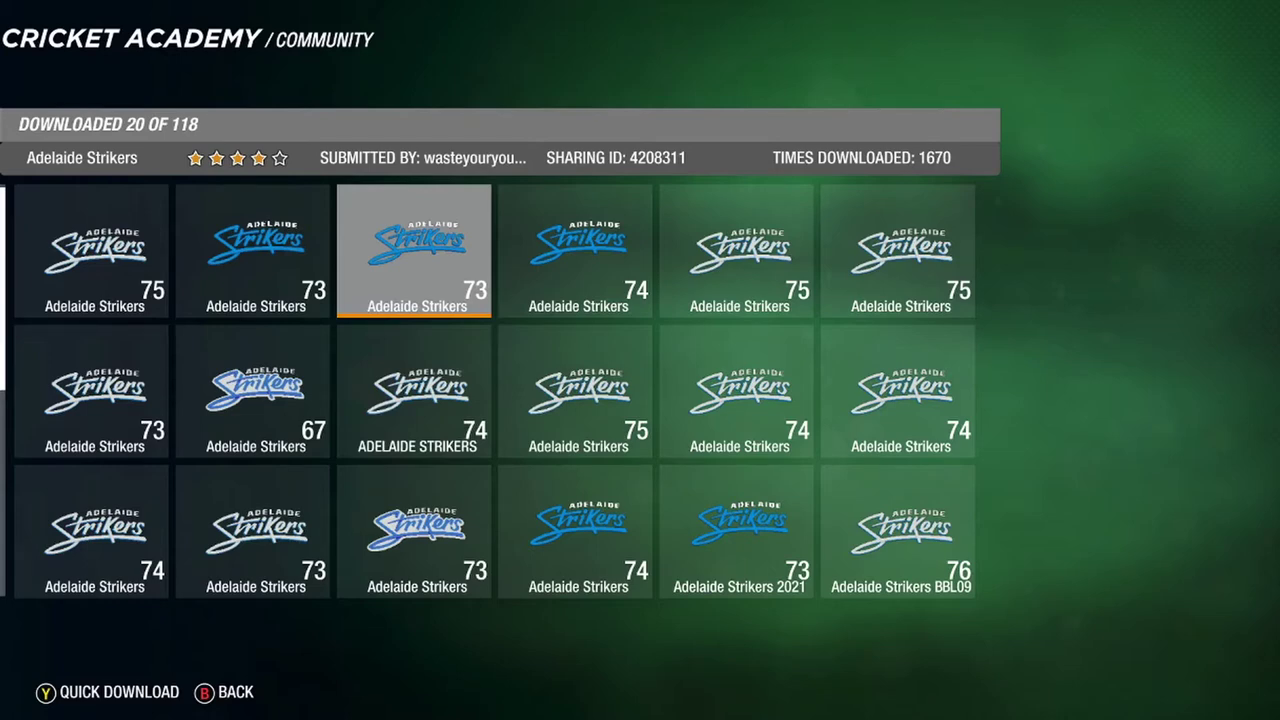
pyautogui.press('Escape')
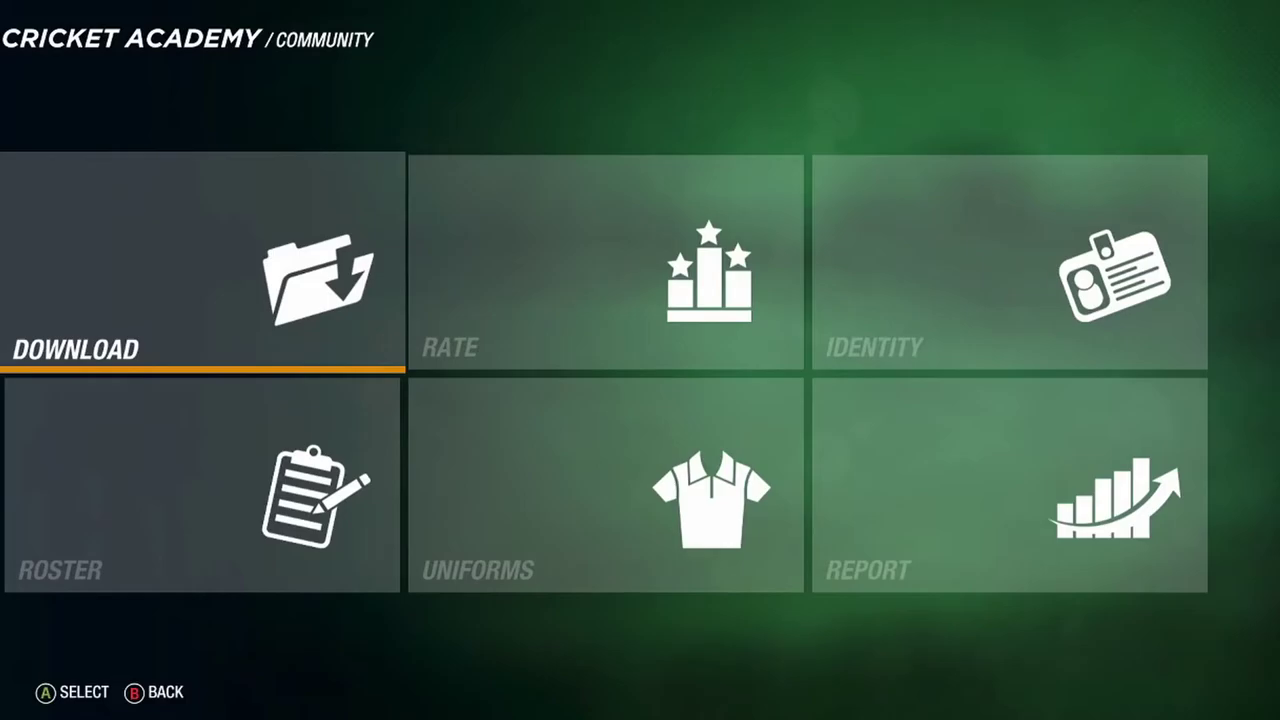
# Download the team with logos, replacing the local logo and the first conflicting player.
pyautogui.press('Return')
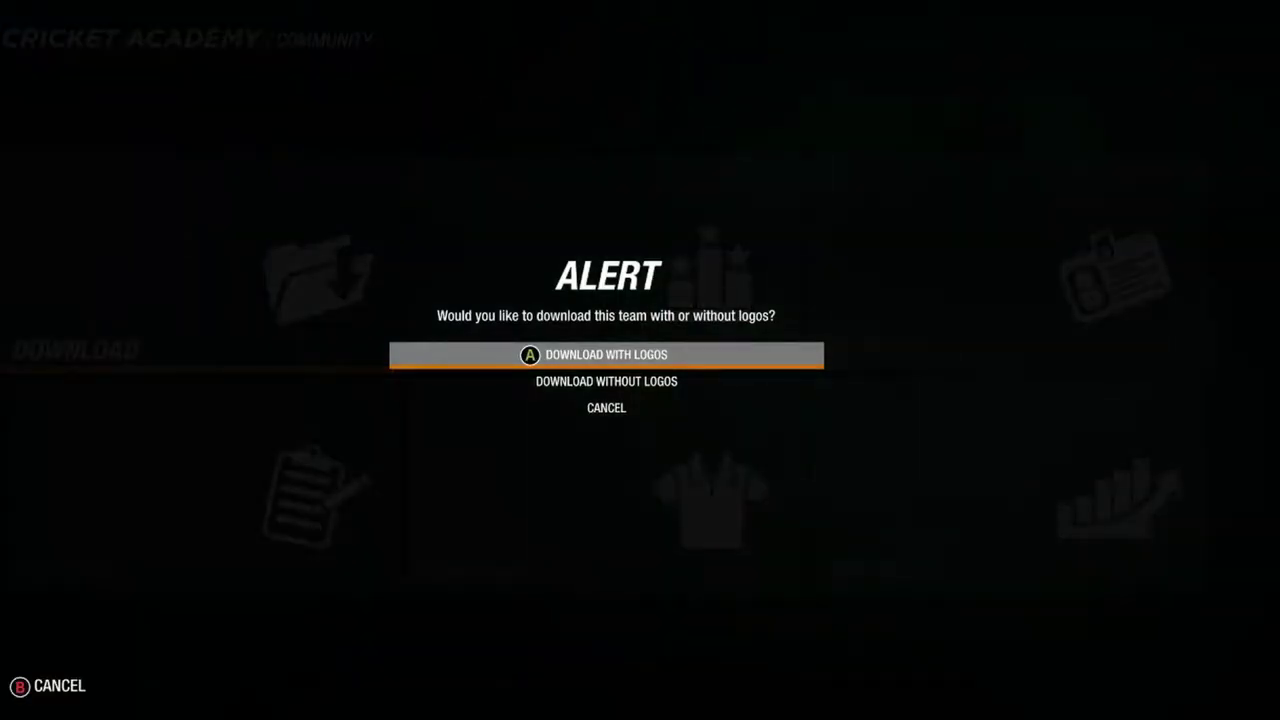
pyautogui.press('Return')
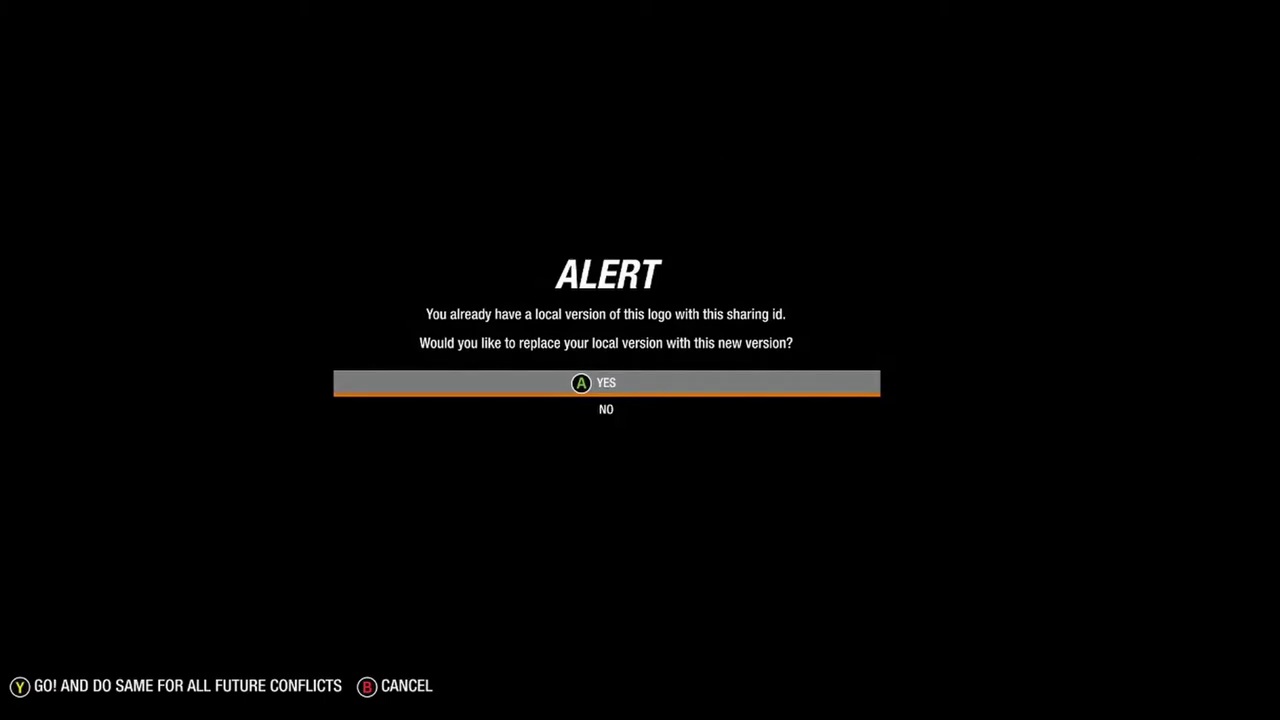
pyautogui.press('Return')
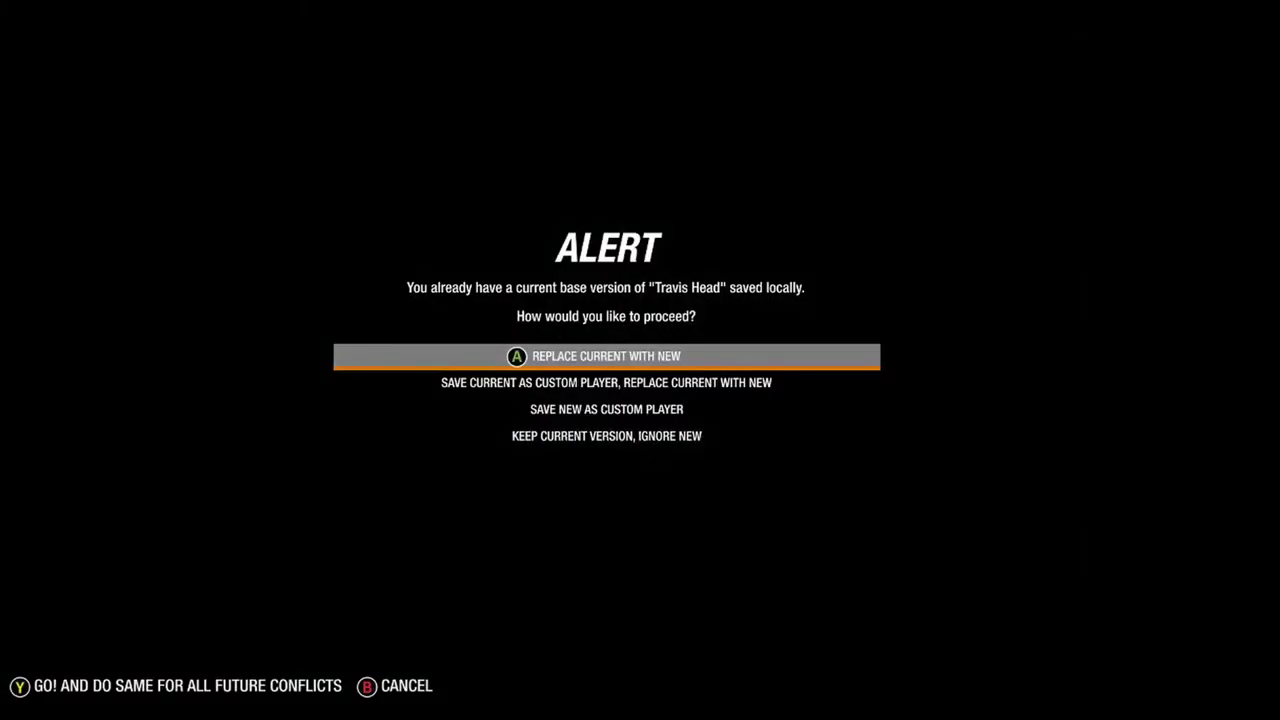
pyautogui.press('Return')
pyautogui.press('Down')
pyautogui.press('Down')
pyautogui.press('Down')
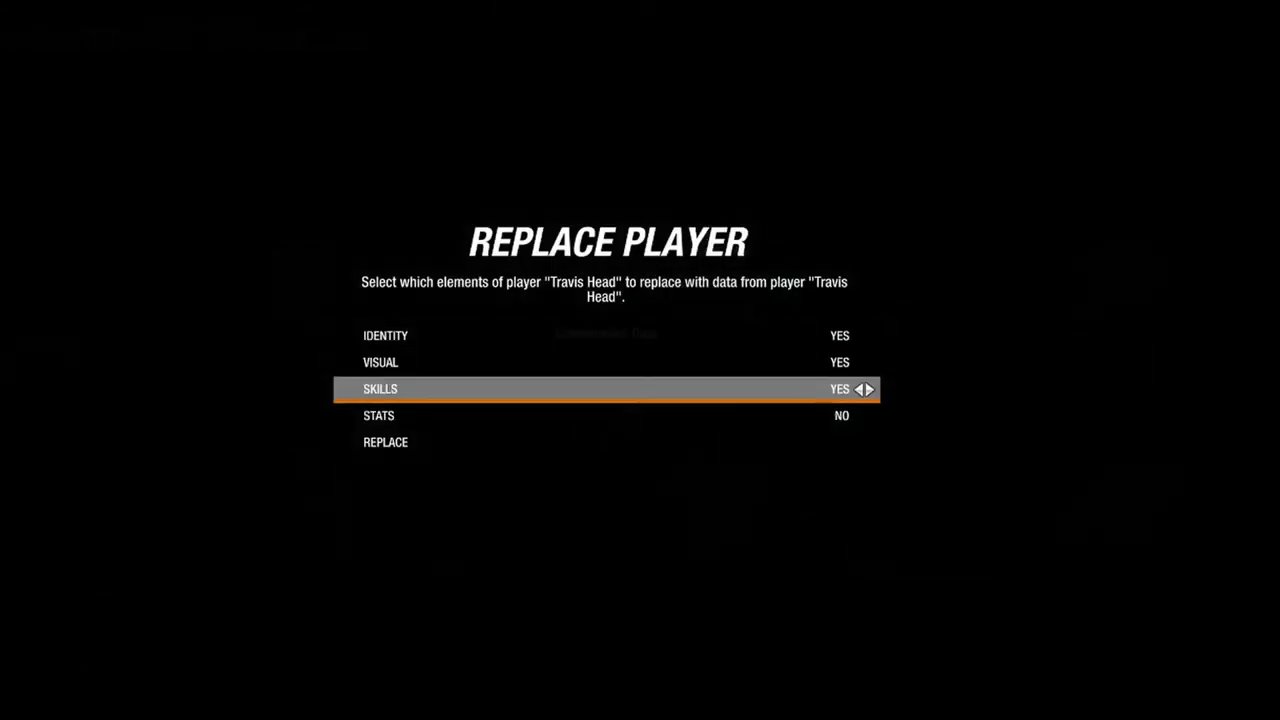
pyautogui.press('Up')
pyautogui.press('Down')
pyautogui.press('Down')
pyautogui.press('Return')
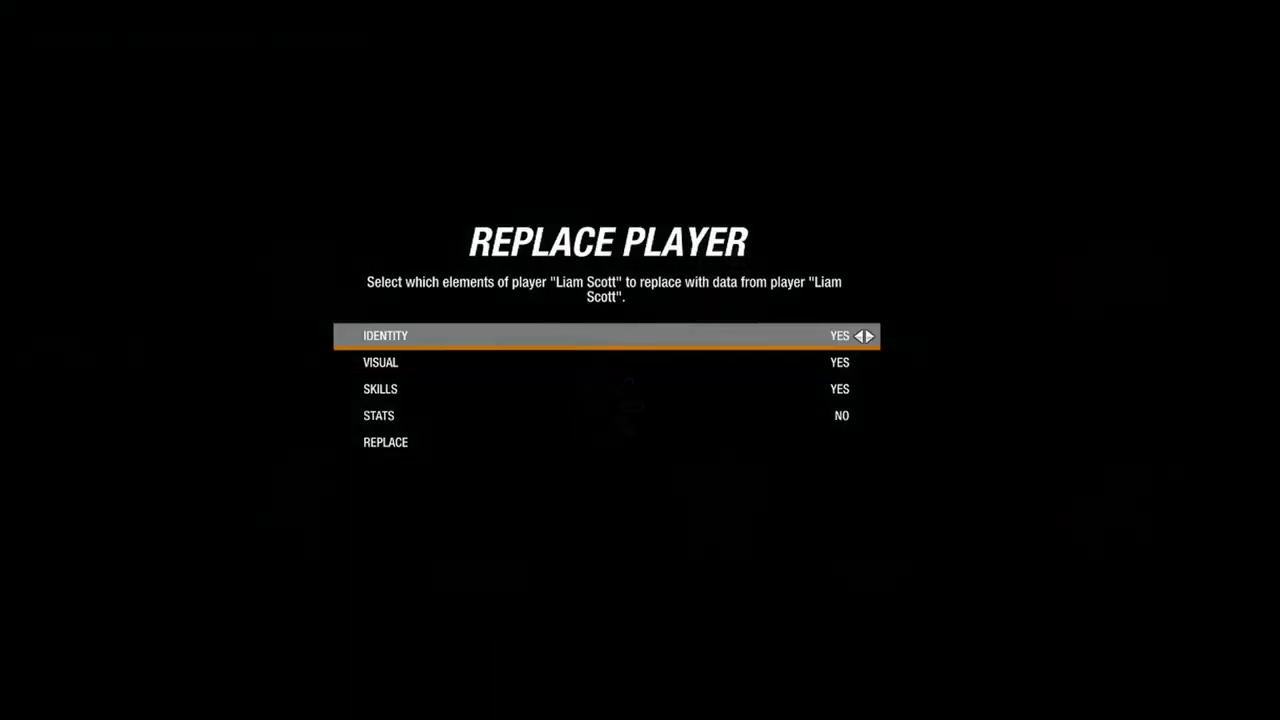
# Replace the next conflicting player with the new version, including stats.
pyautogui.press('Down')
pyautogui.press('Down')
pyautogui.press('Down')
pyautogui.press('Right')
pyautogui.press('Down')
pyautogui.press('Return')
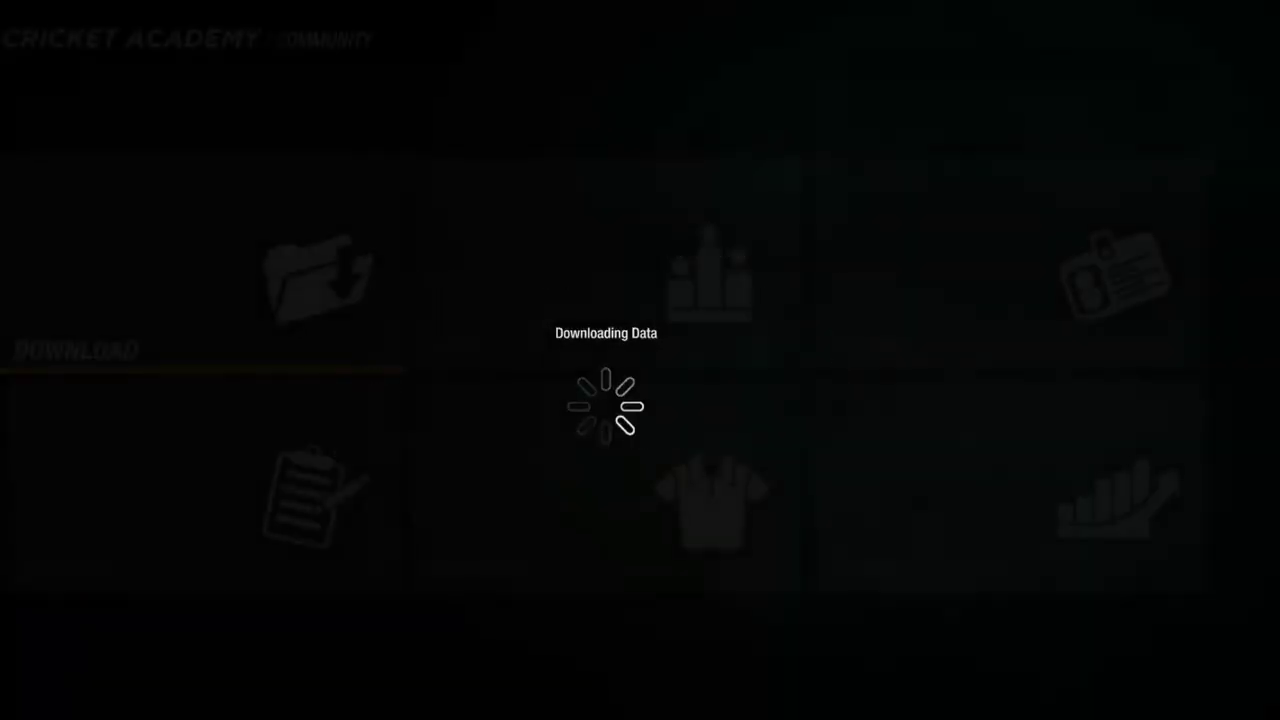
pyautogui.press('Down')
pyautogui.press('Up')
pyautogui.press('Right')
pyautogui.press('Down')
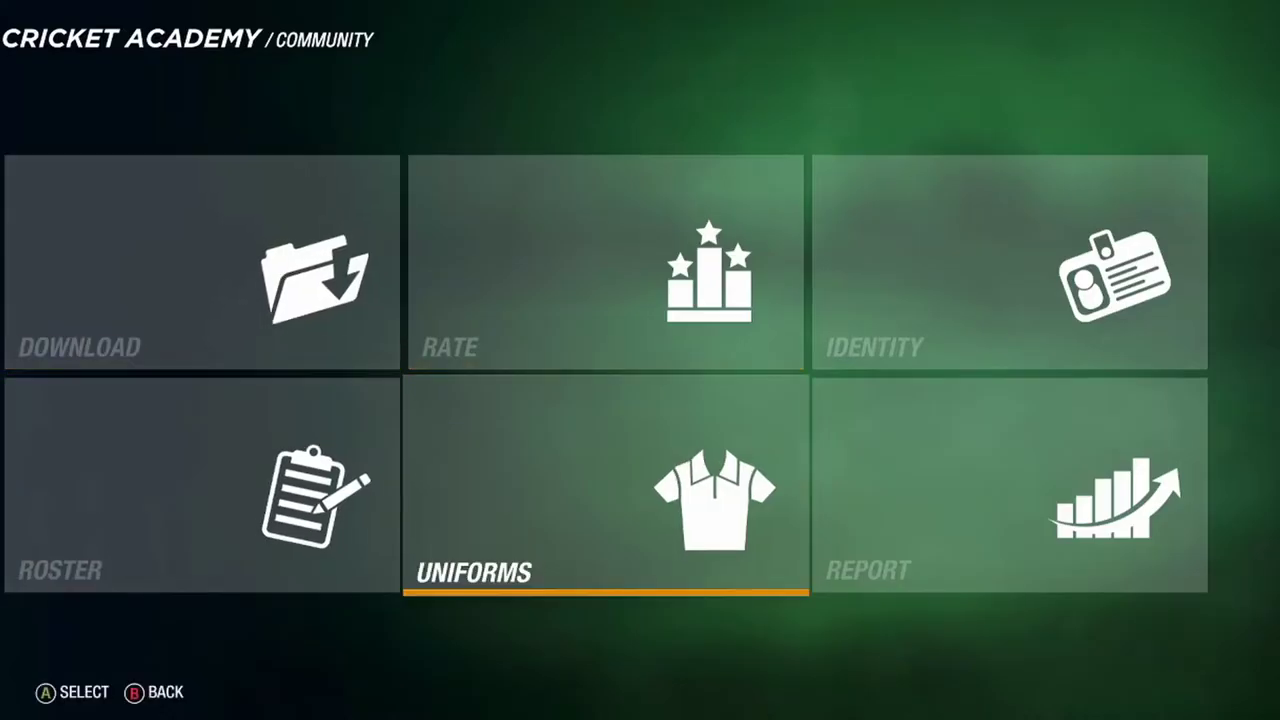
# Preview the downloaded team's home and away uniforms.
pyautogui.press('Return')
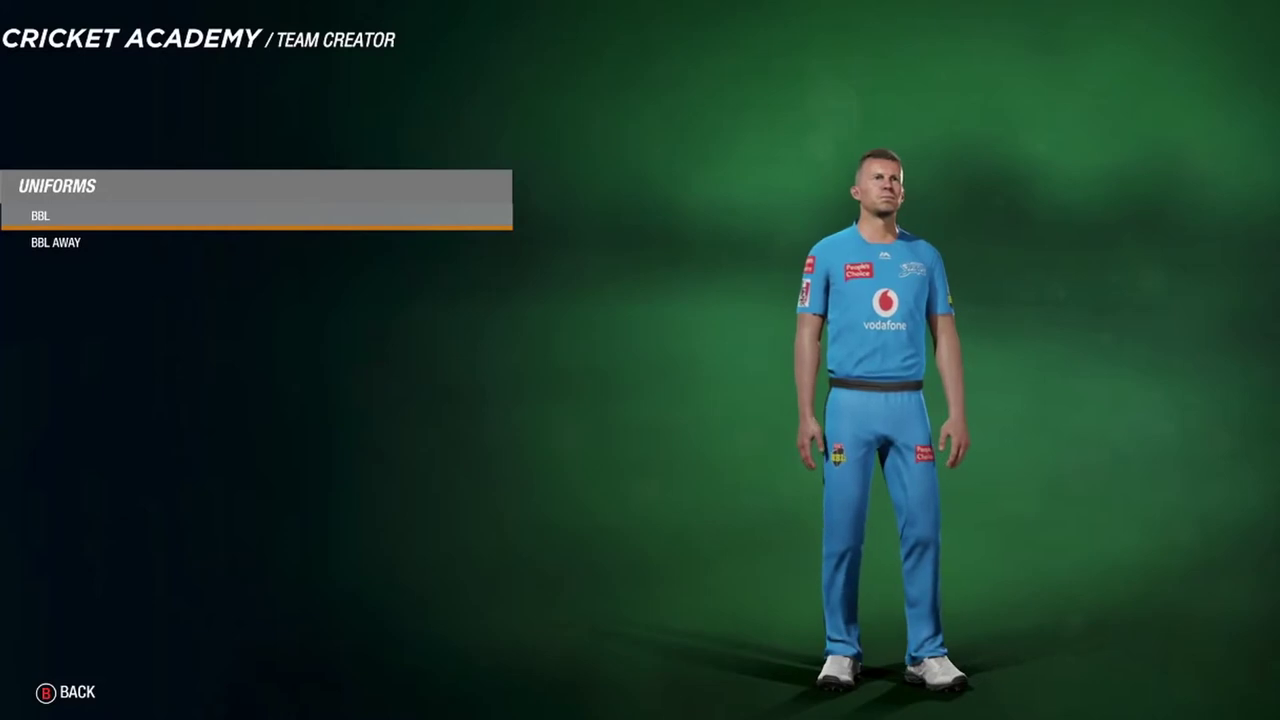
pyautogui.press('Down')
pyautogui.press('Up')
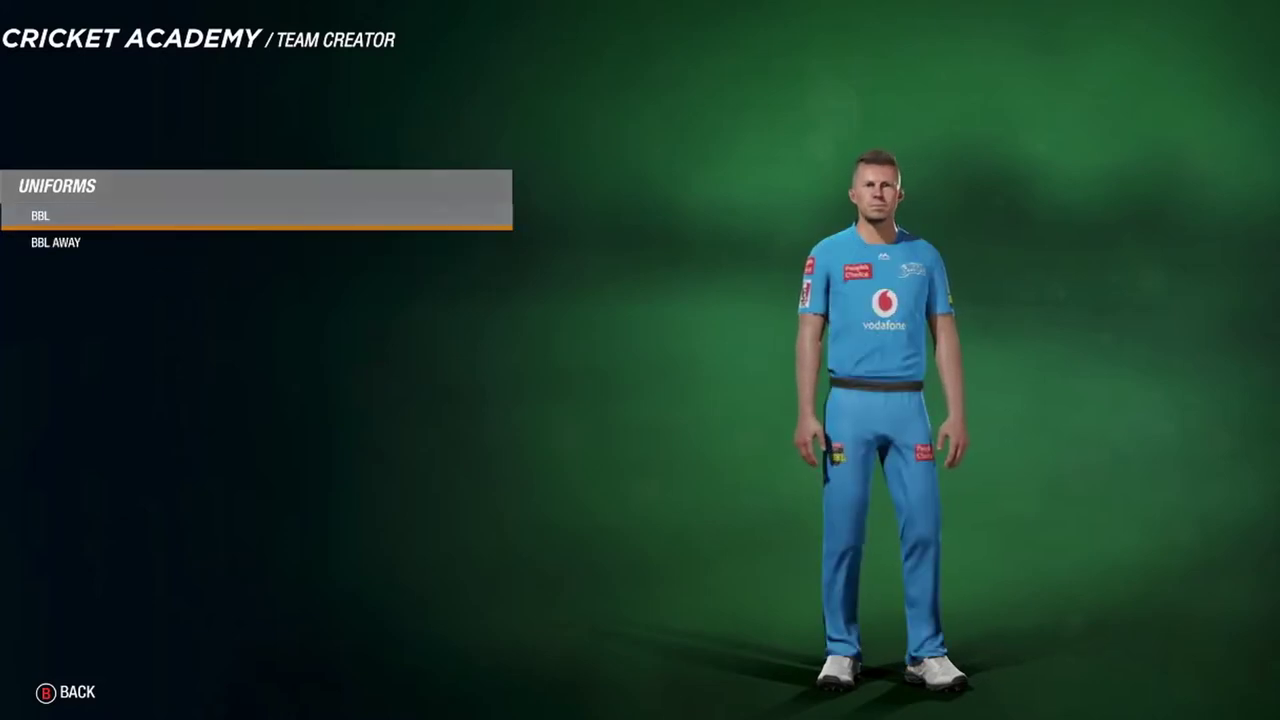
pyautogui.press('Escape')
# Browse the roster from Travis Head to Spencer Johnson, then return to Team Creator.
pyautogui.press('Left')
pyautogui.press('Return')
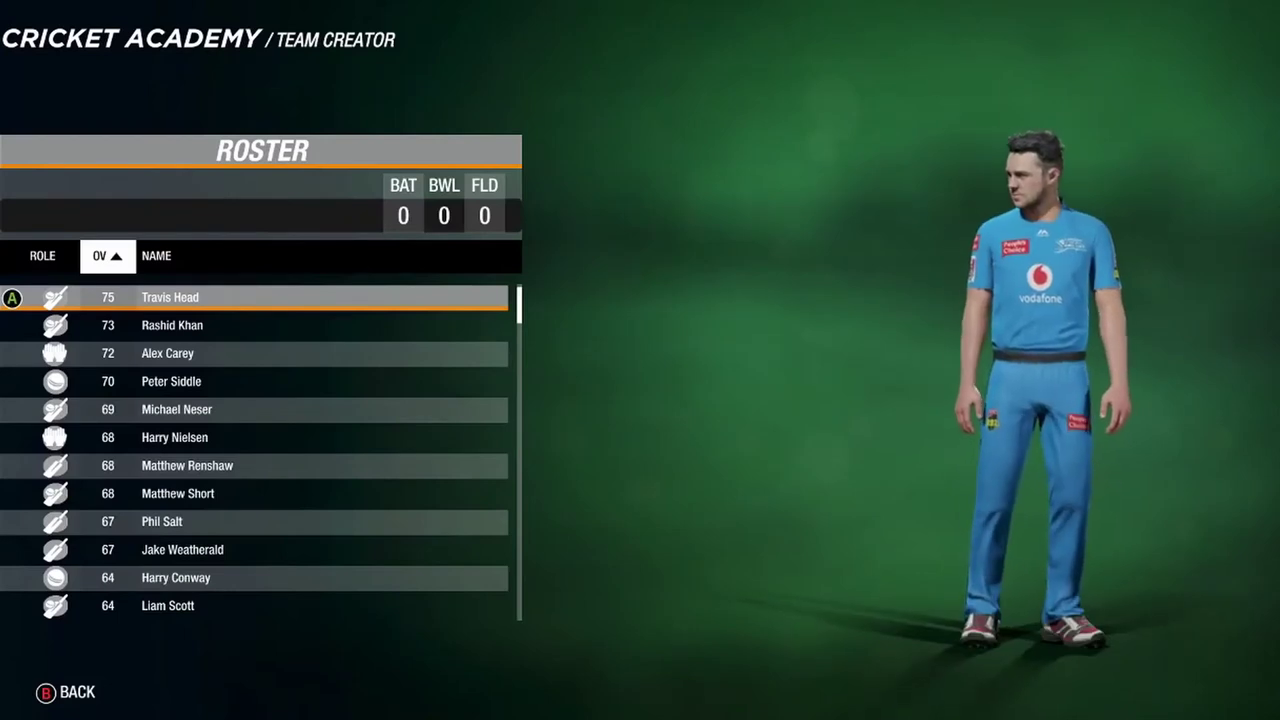
pyautogui.press('Down')
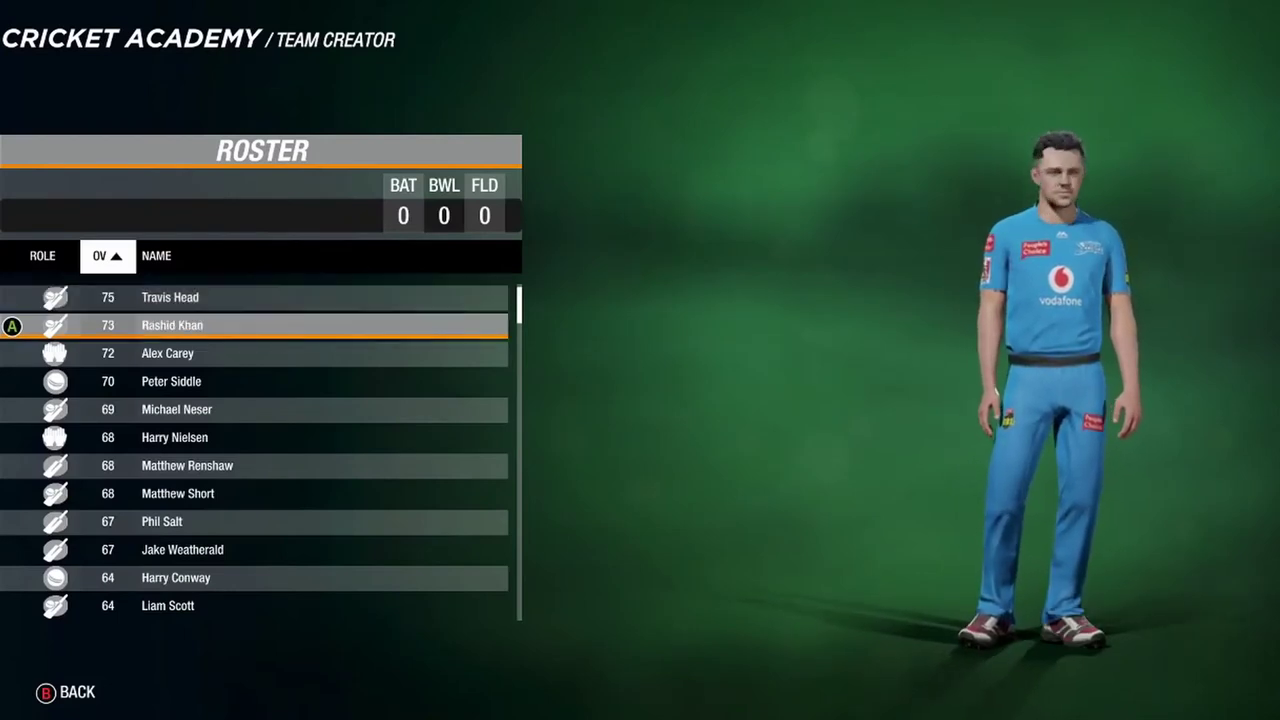
pyautogui.press('Down')
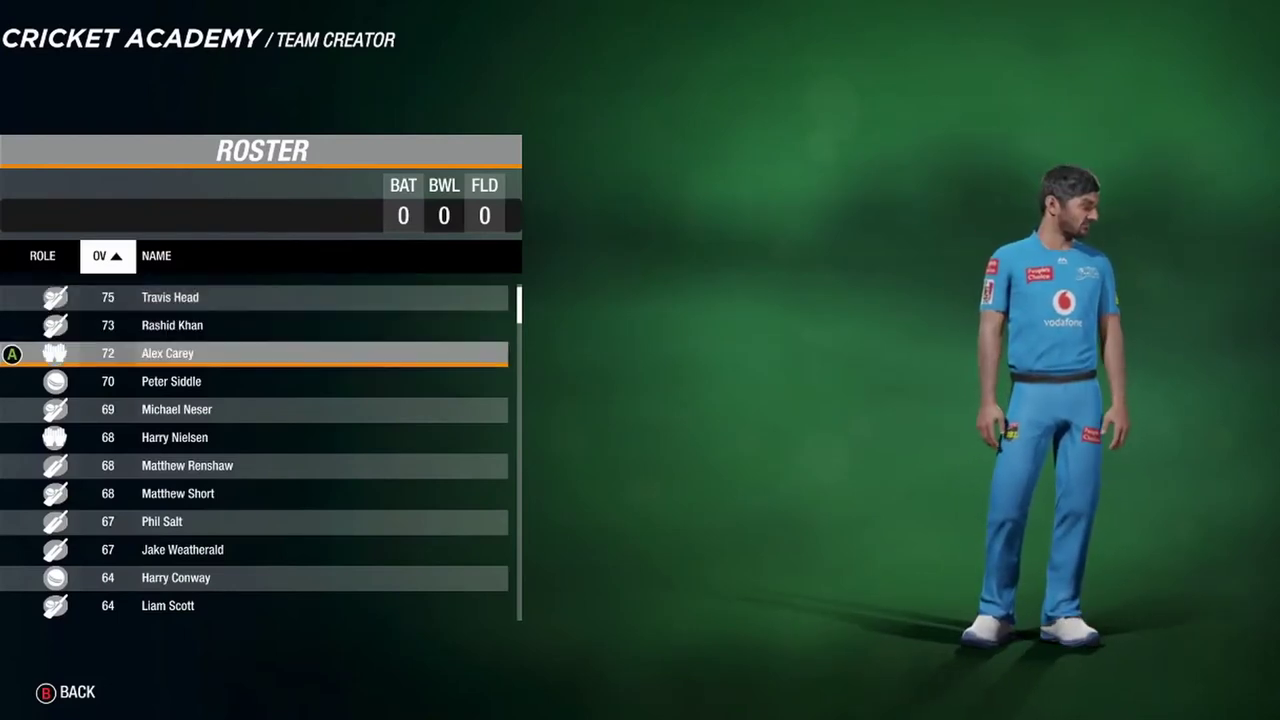
pyautogui.press('Down')
pyautogui.press('Down')
pyautogui.press('Down')
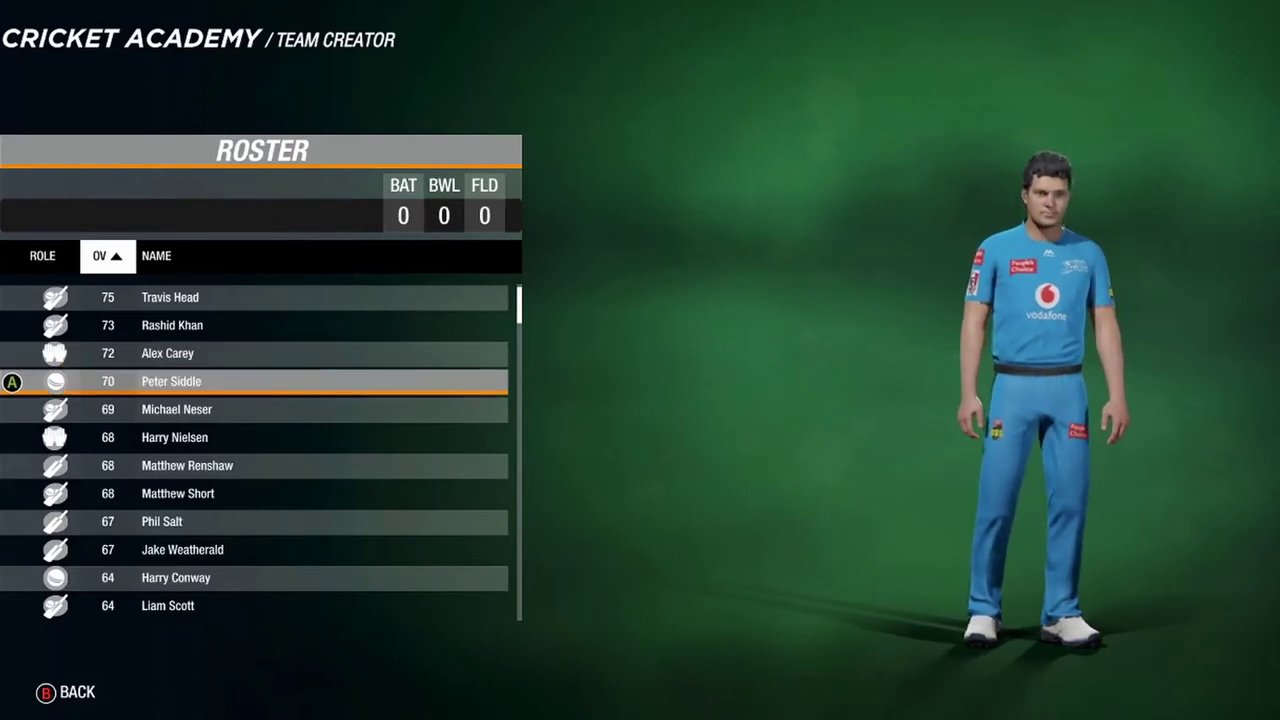
pyautogui.press('Down')
pyautogui.press('Down')
pyautogui.press('Down')
pyautogui.press('Down')
pyautogui.press('Down')
pyautogui.press('Down')
pyautogui.press('Down')
pyautogui.press('Down')
pyautogui.press('Down')
pyautogui.press('Down')
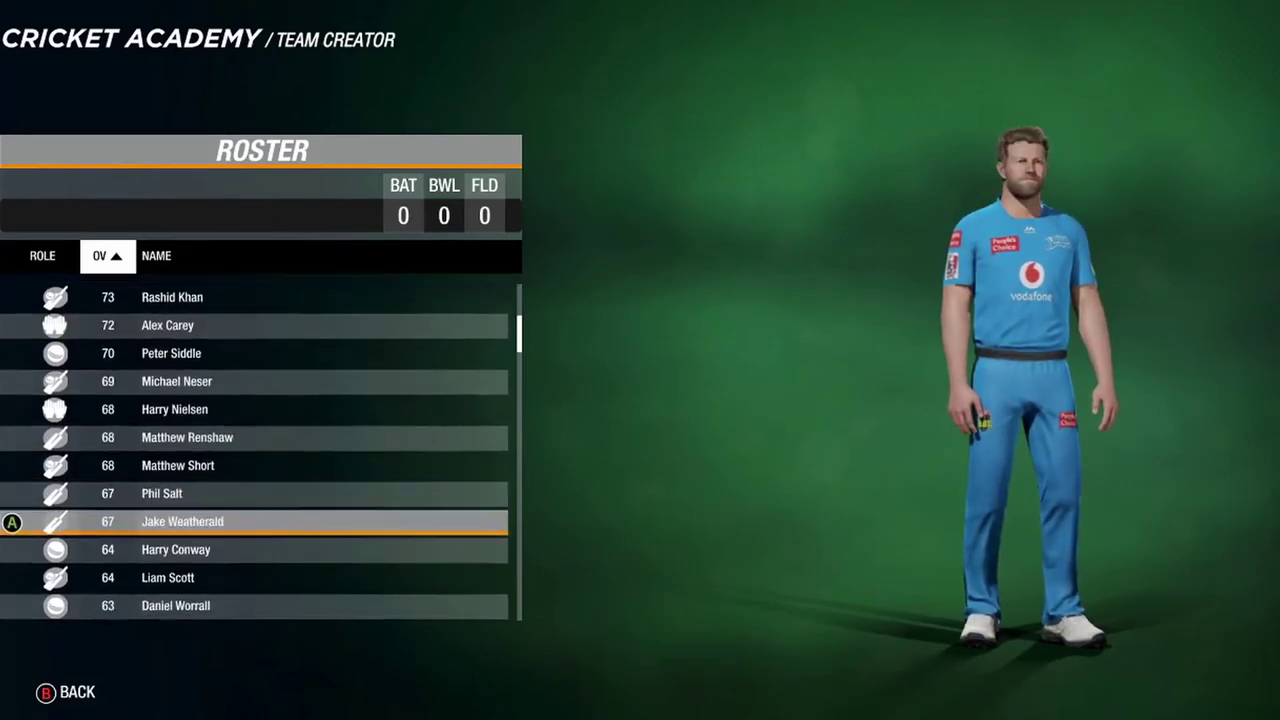
pyautogui.press('Down')
pyautogui.press('Down')
pyautogui.press('Down')
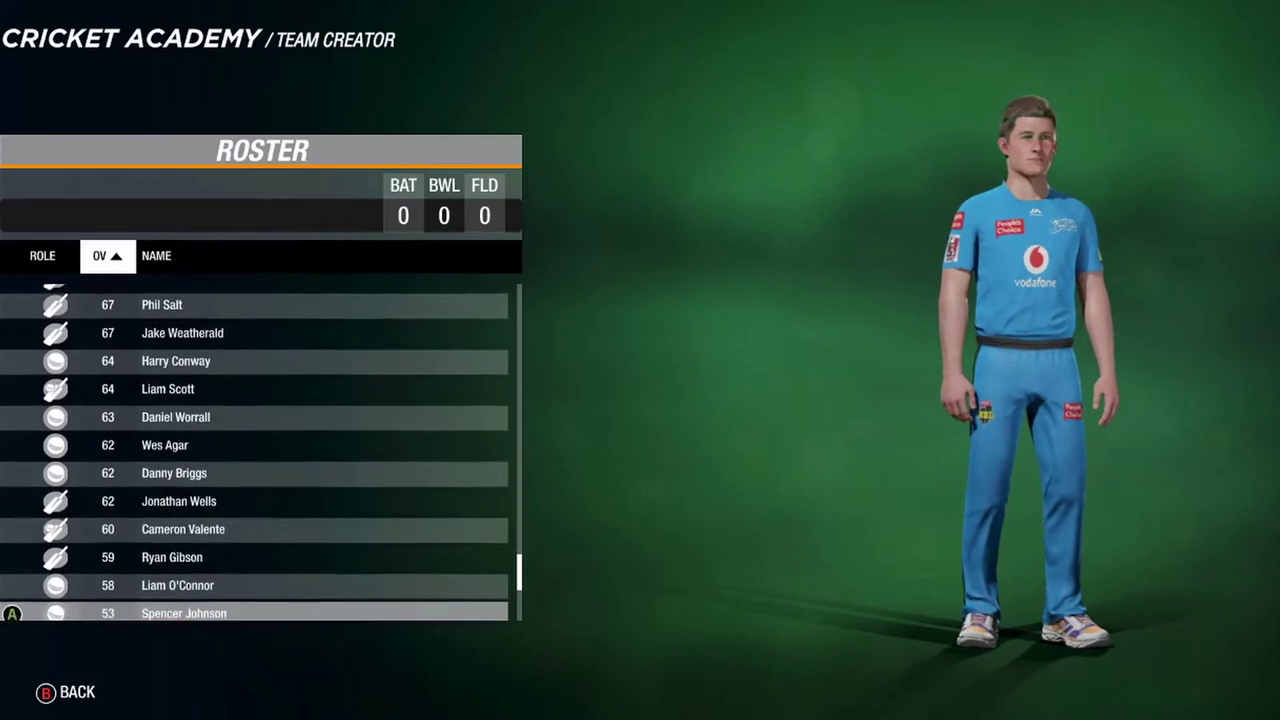
pyautogui.press('Down')
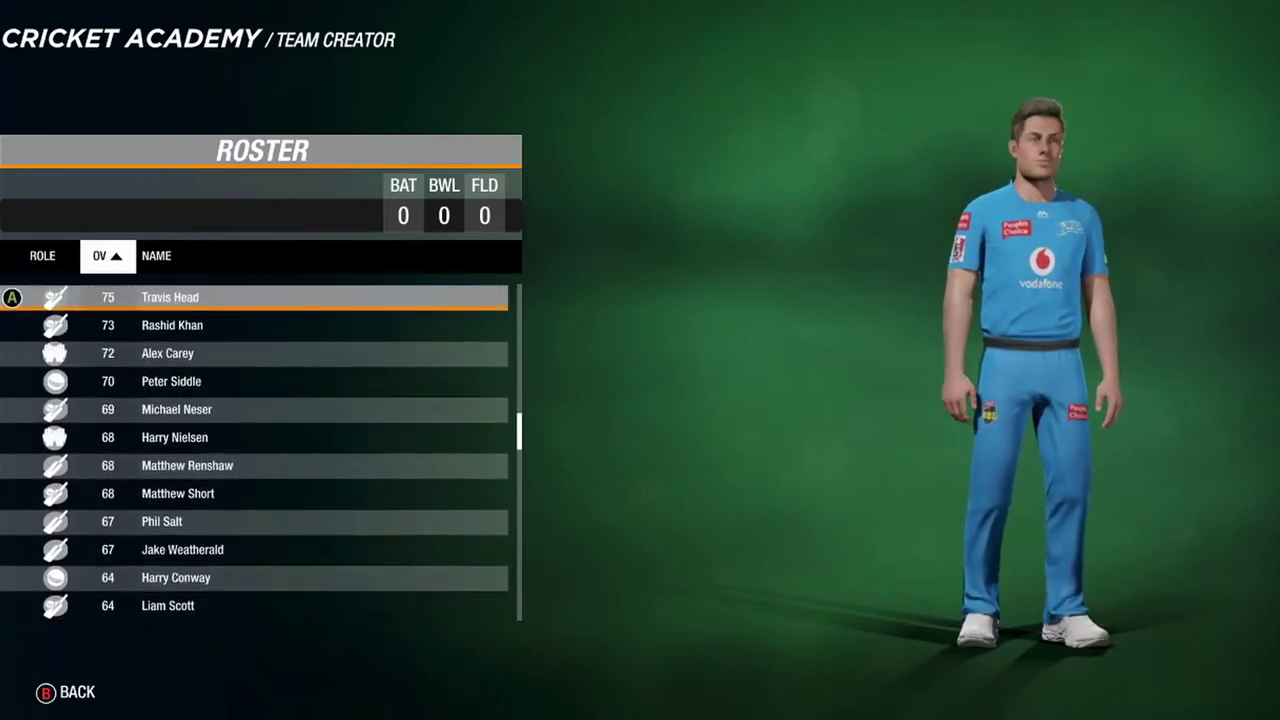
pyautogui.press('Escape')
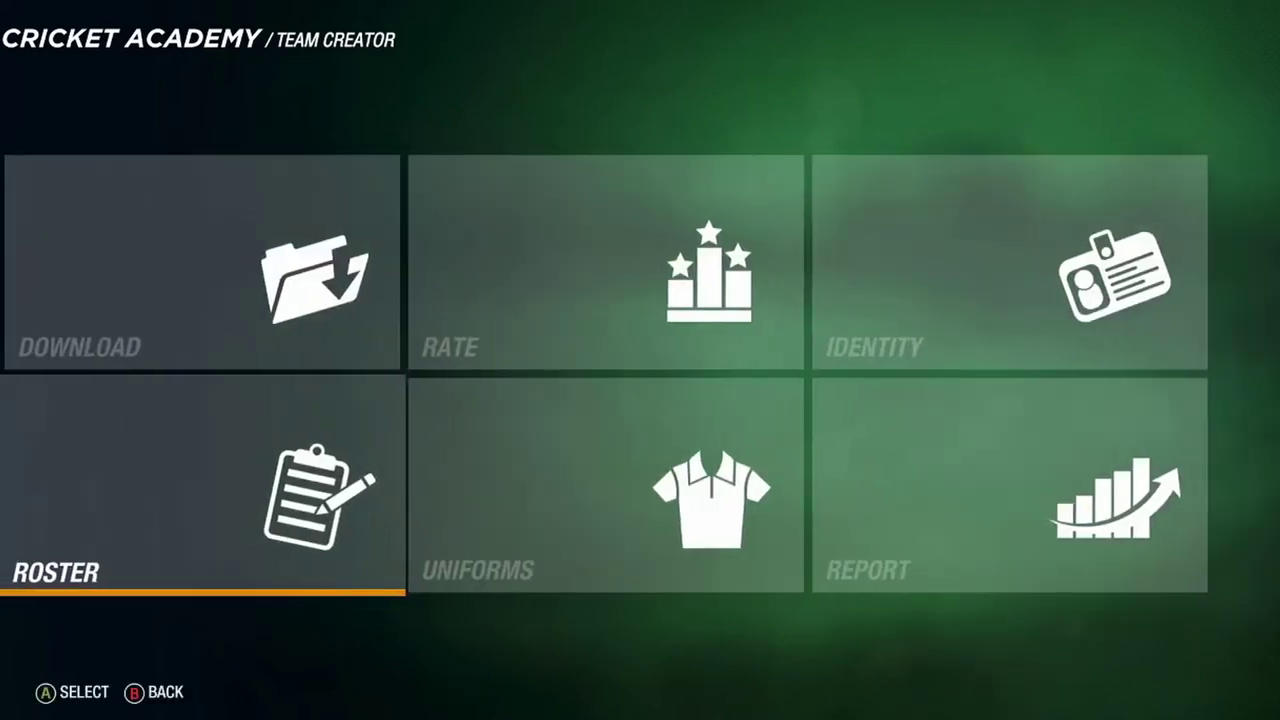
# Search the community for teams with 'Brisbane' in the team name.
pyautogui.press('Up')
pyautogui.press('Return')
pyautogui.press('y')
pyautogui.press('Down')
pyautogui.press('Down')
pyautogui.press('Down')
pyautogui.press('Return')
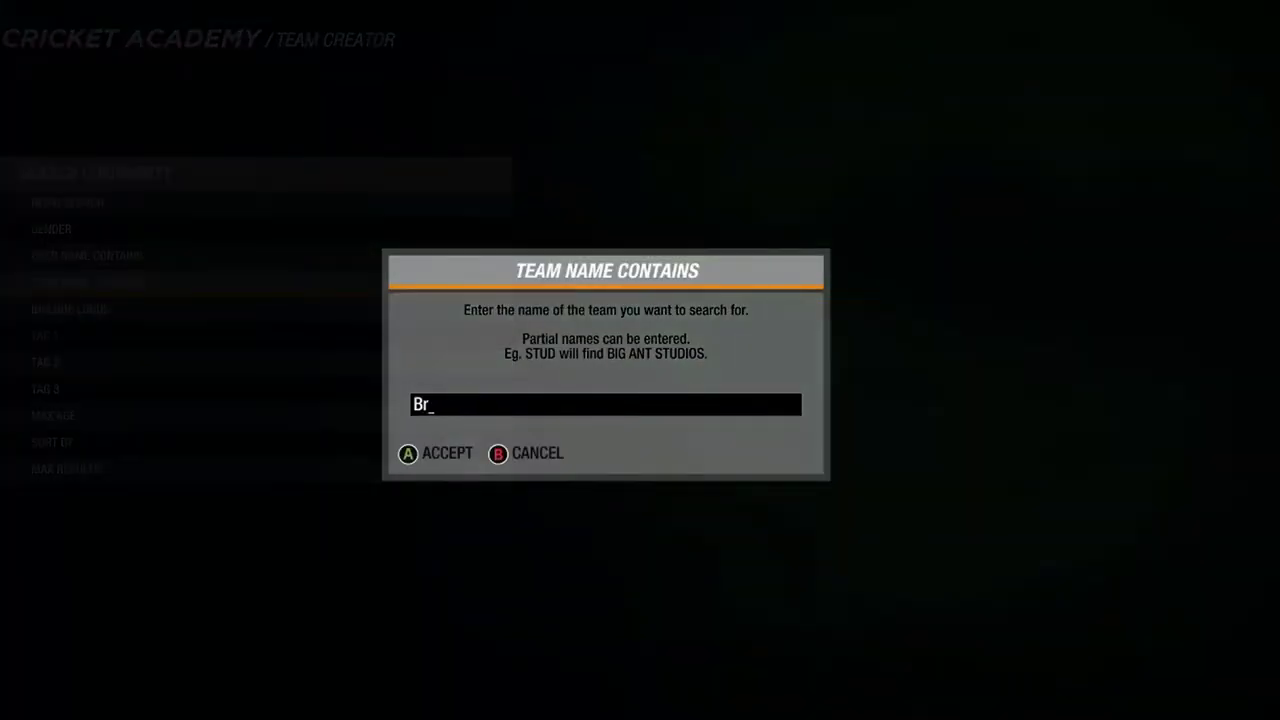
pyautogui.press('Return')
pyautogui.press('Up')
pyautogui.press('Up')
pyautogui.press('Up')
pyautogui.press('Return')
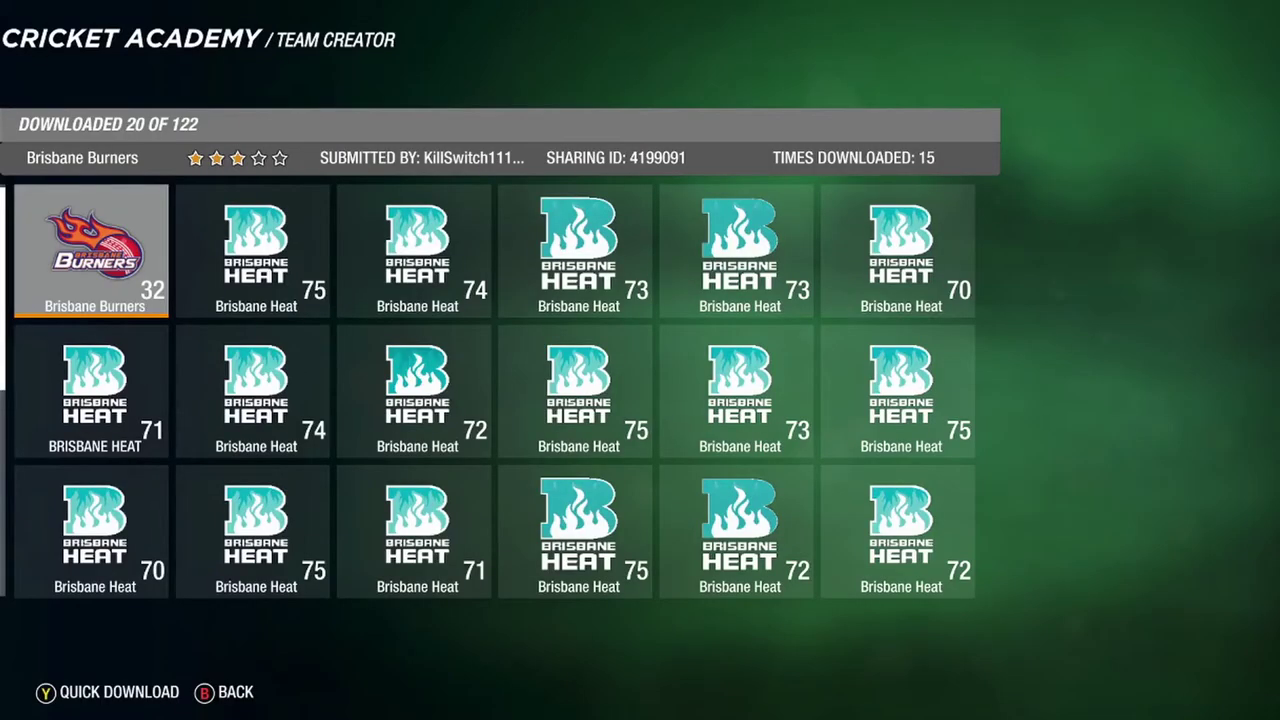
# Download the 73-rated Brisbane Heat team with logos, replacing the local Chris Lynn.
pyautogui.press('Right')
pyautogui.press('Right')
pyautogui.press('Right')
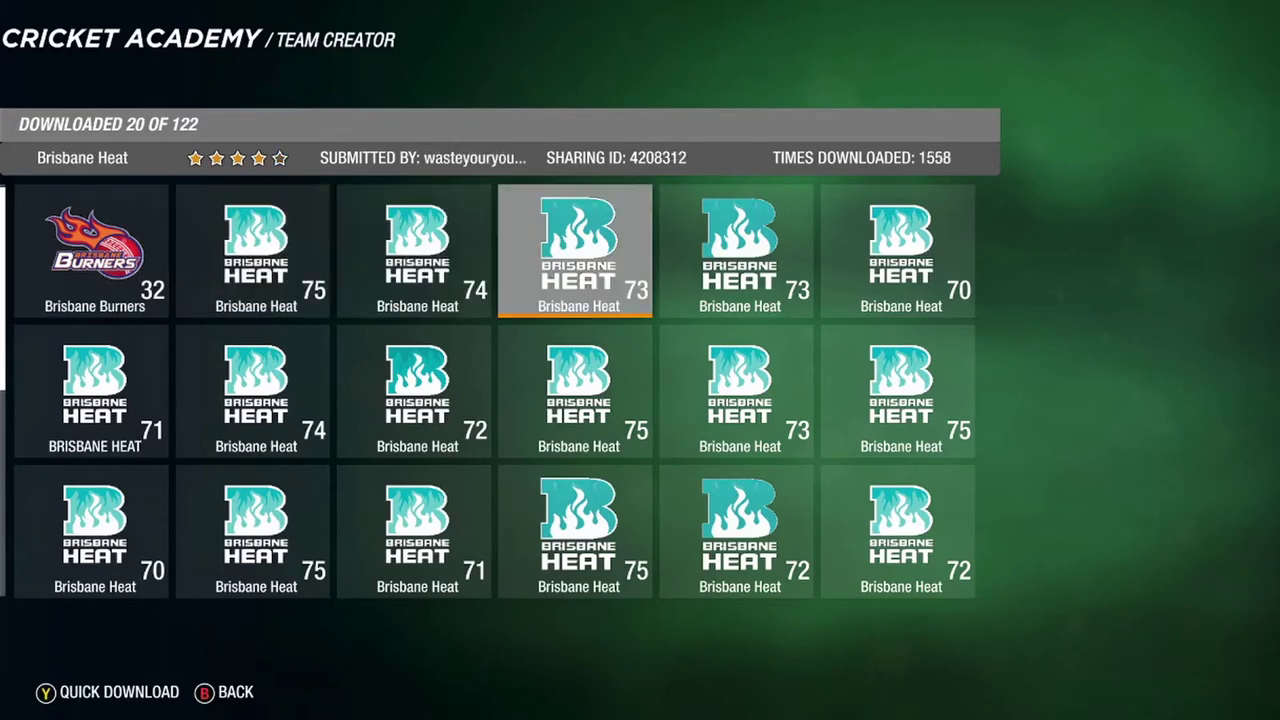
pyautogui.press('Escape')
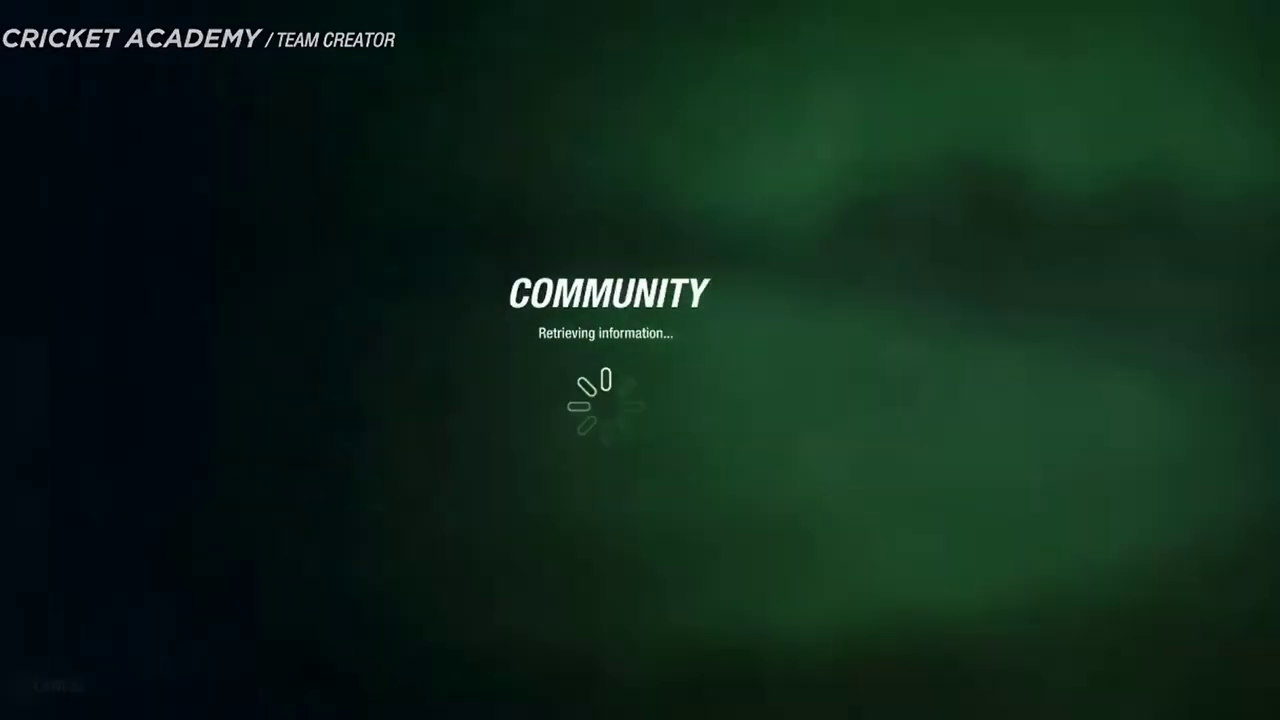
pyautogui.press('Return')
pyautogui.press('Return')
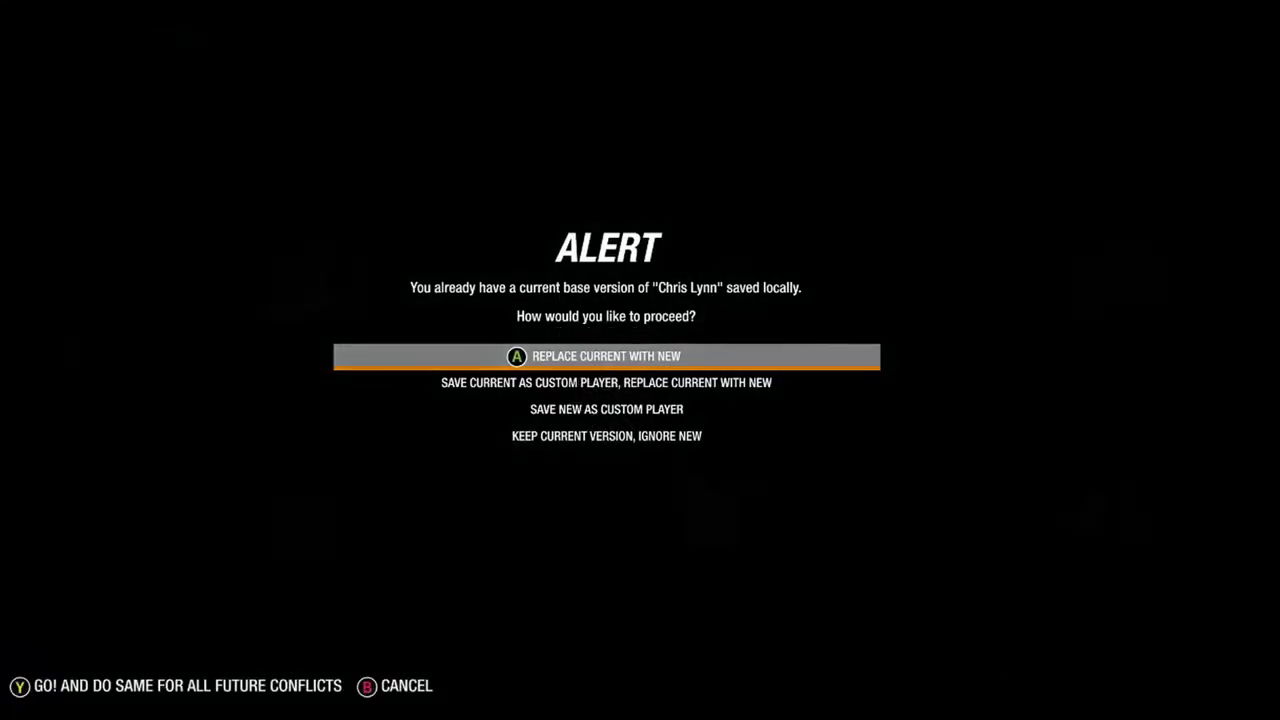
pyautogui.press('Return')
pyautogui.press('Down')
pyautogui.press('Down')
pyautogui.press('Down')
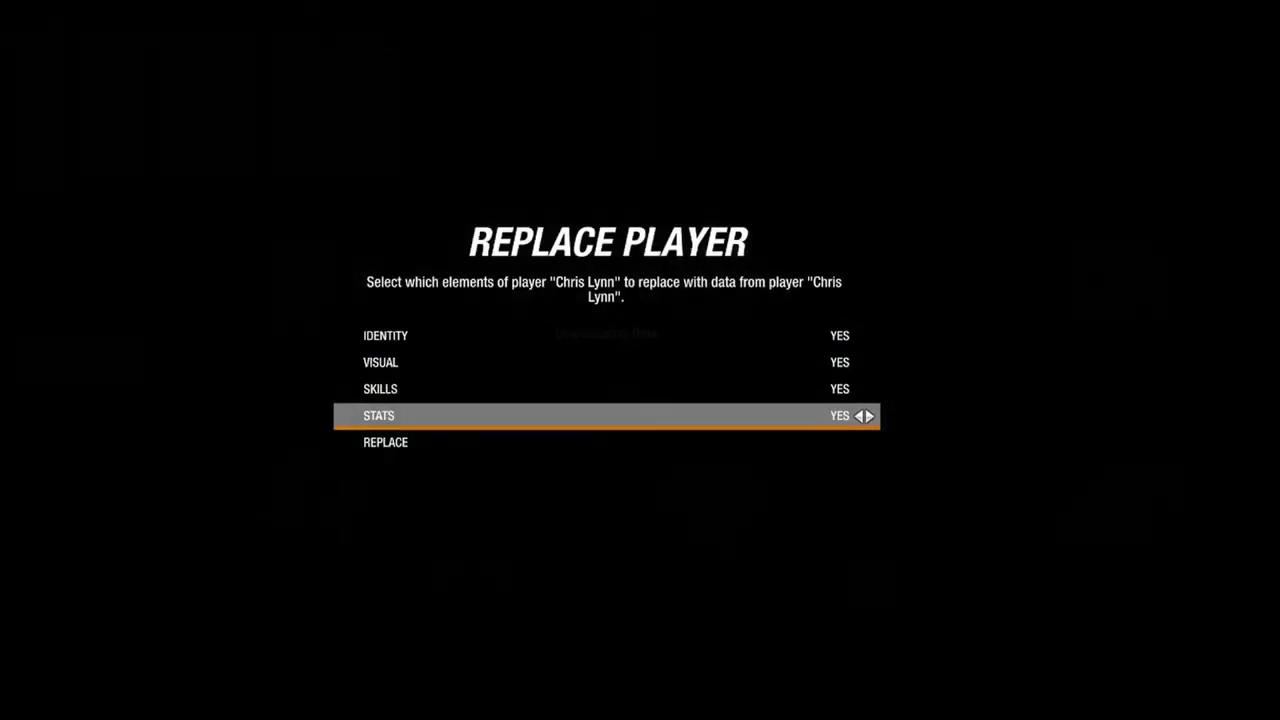
pyautogui.press('Down')
pyautogui.press('Return')
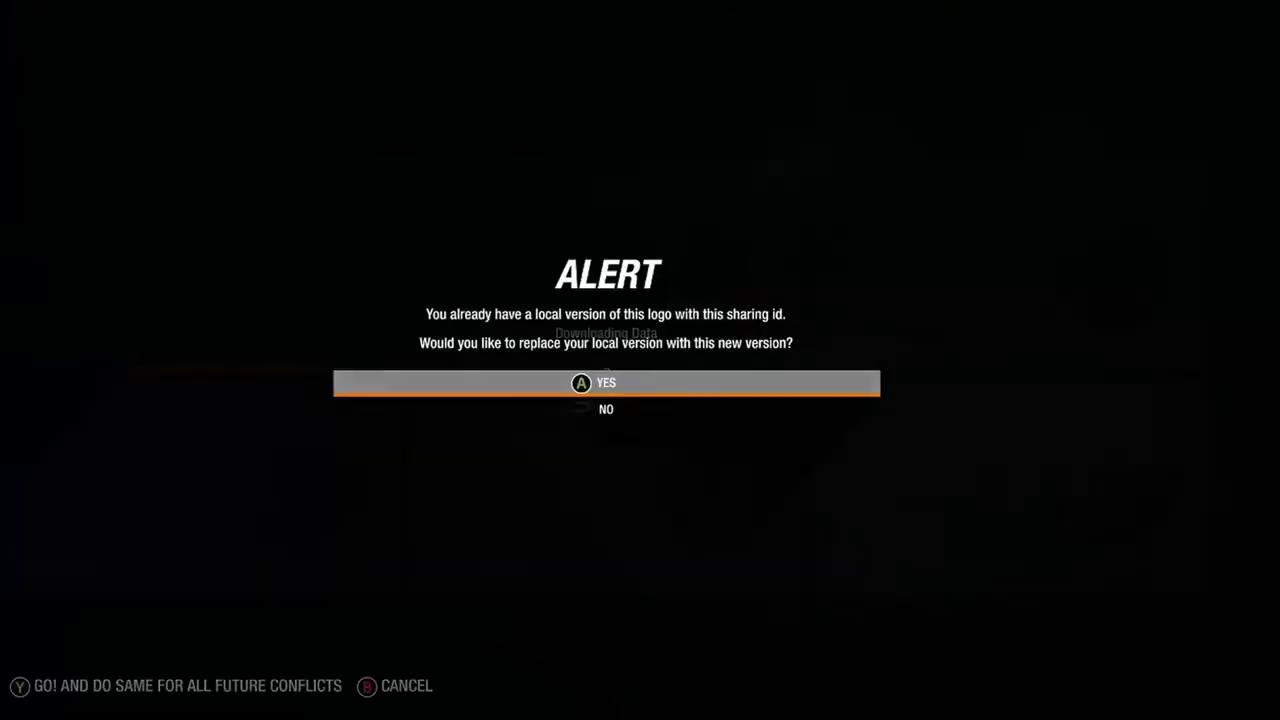
pyautogui.press('Return')
pyautogui.press('Return')
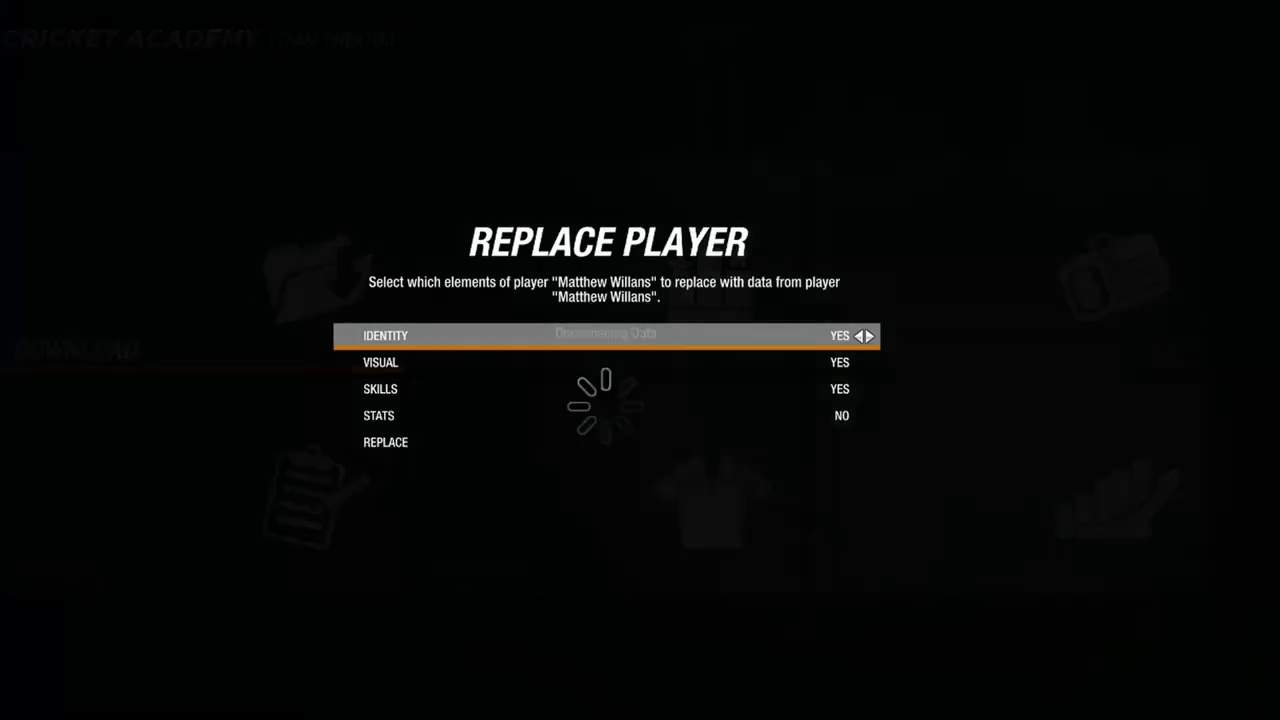
pyautogui.press('Down')
pyautogui.press('Down')
pyautogui.press('Down')
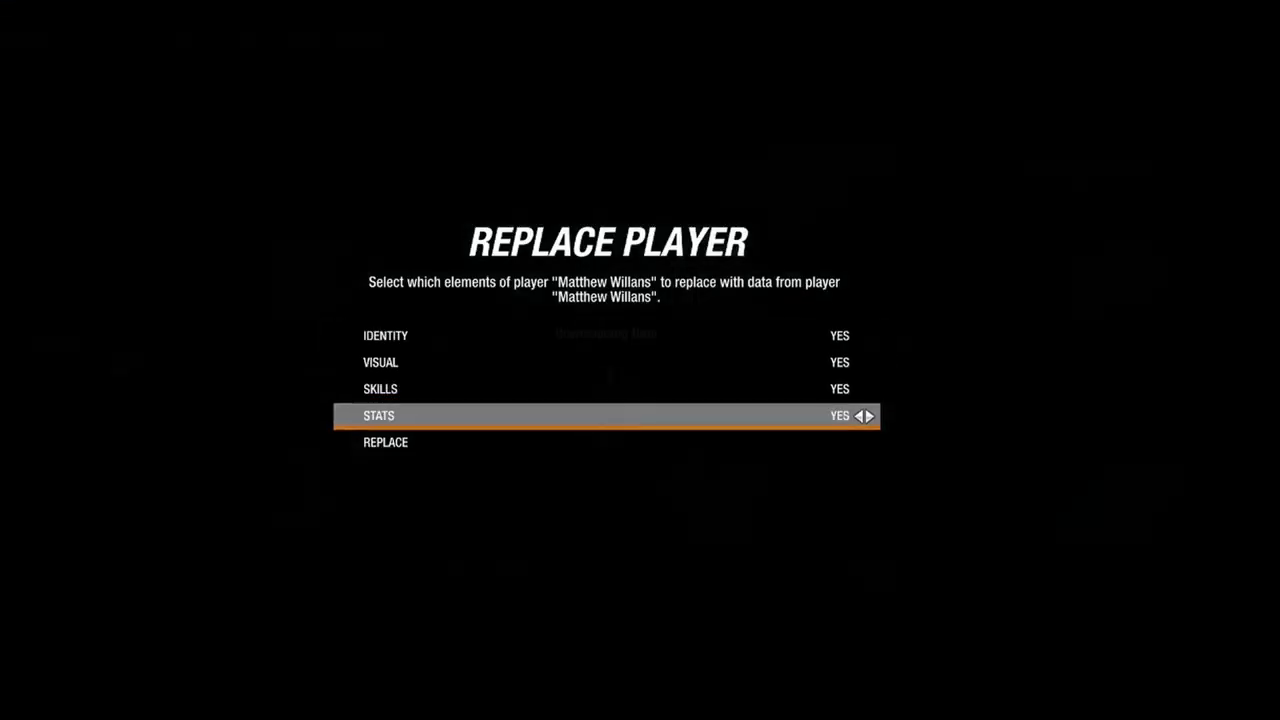
pyautogui.press('Right')
pyautogui.press('Down')
pyautogui.press('Return')
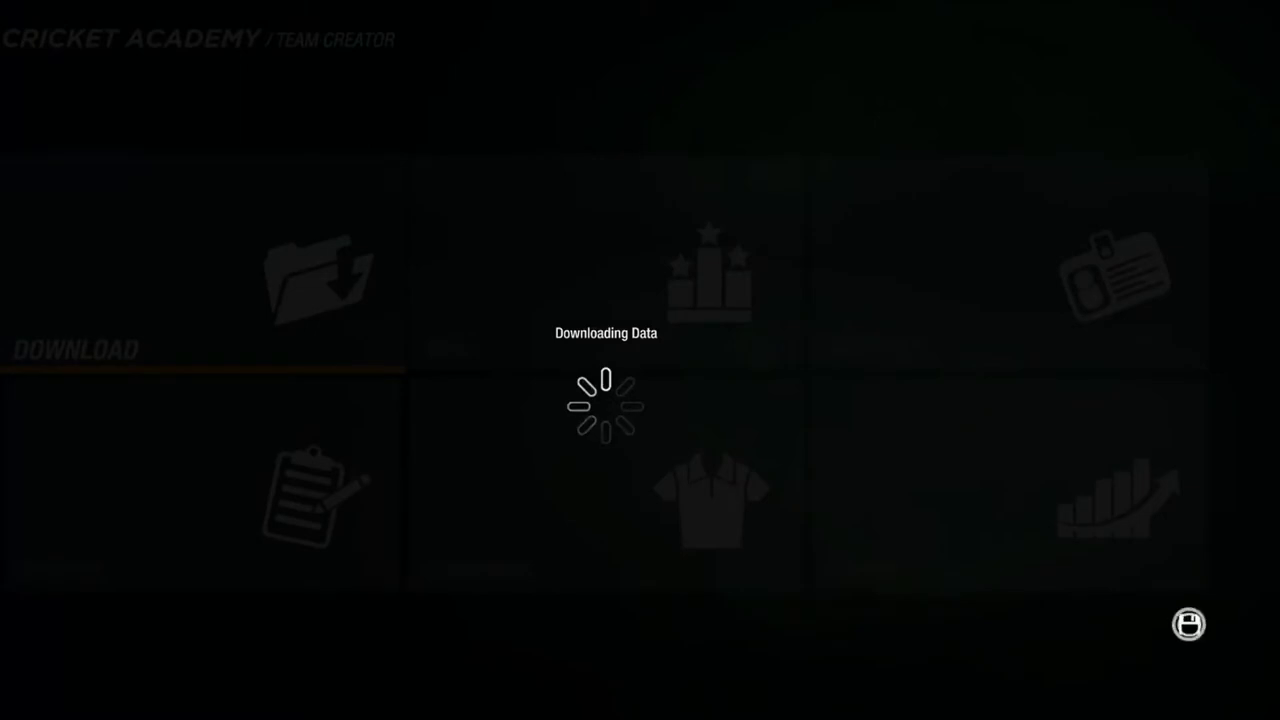
pyautogui.press('Right')
pyautogui.press('Down')
pyautogui.press('Return')
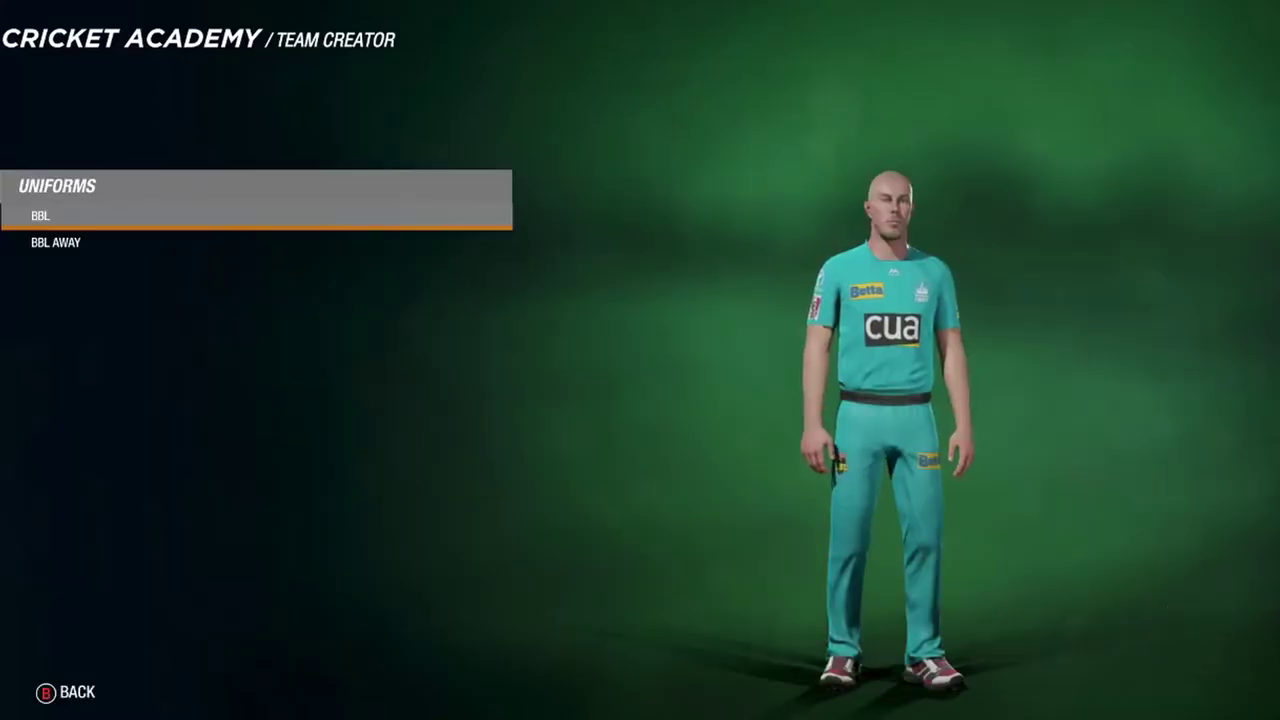
pyautogui.press('Down')
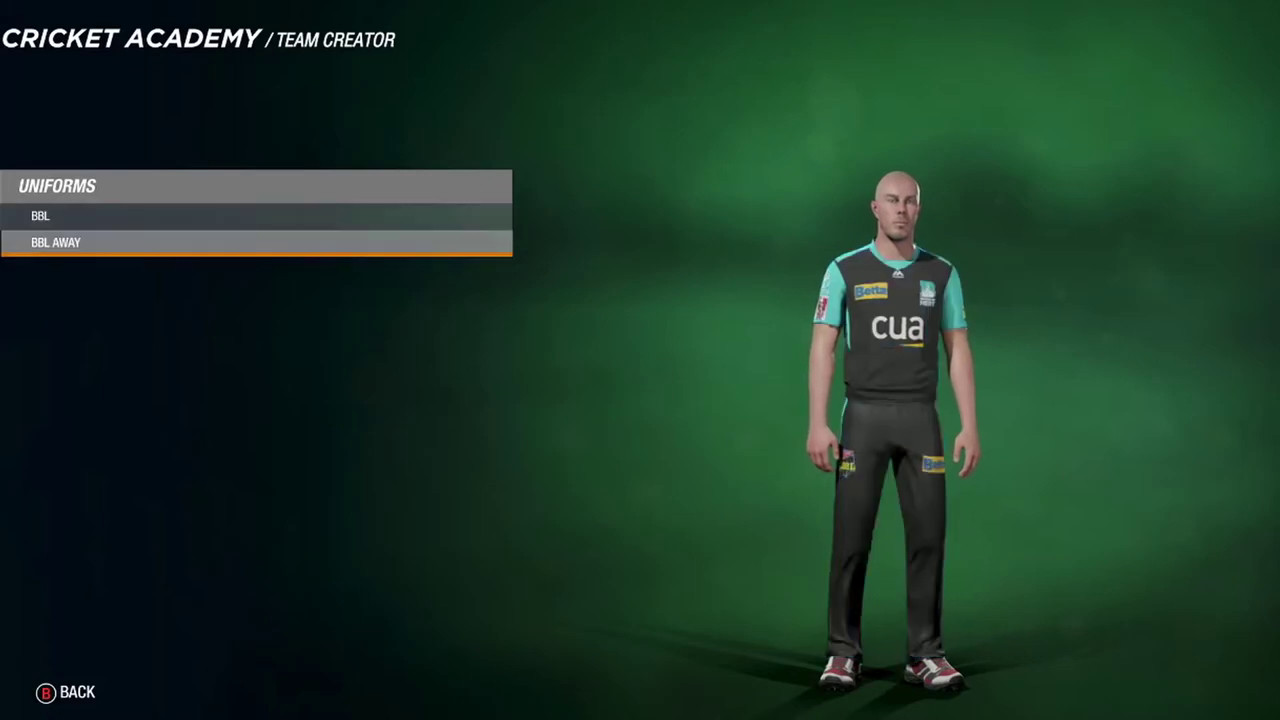
pyautogui.press('Escape')
pyautogui.press('Left')
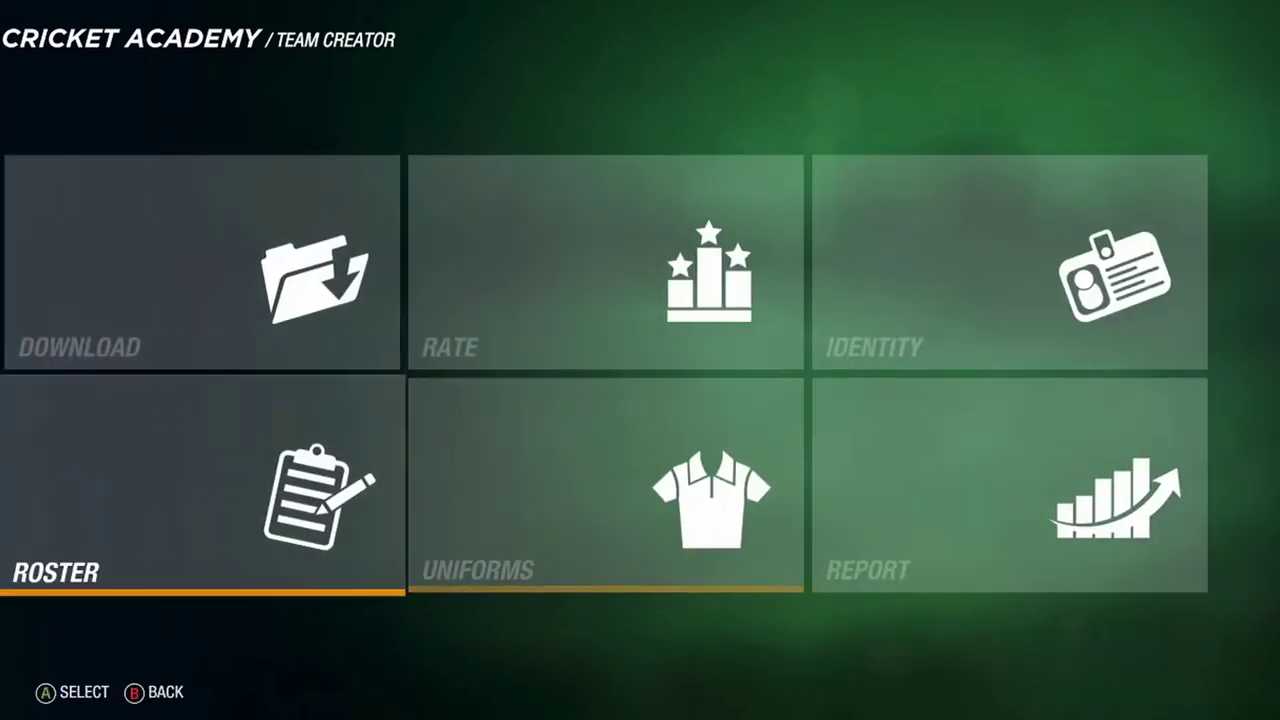
pyautogui.press('Return')
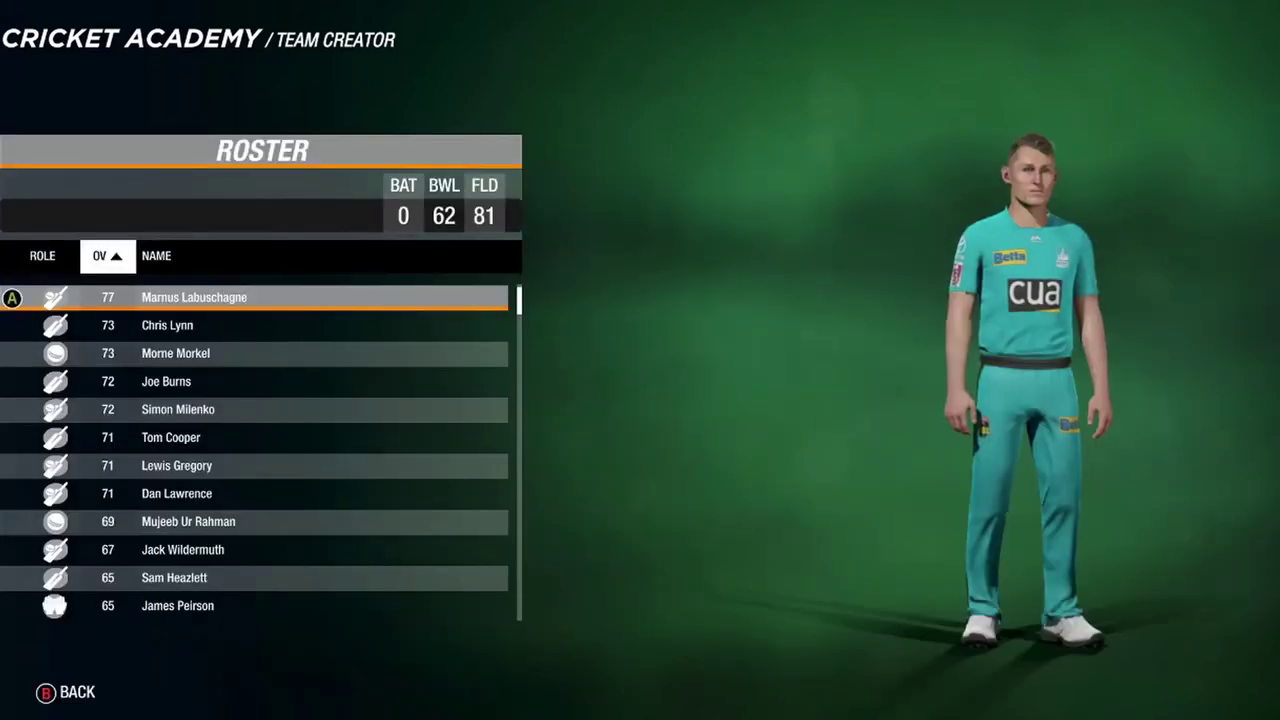
pyautogui.press('Down')
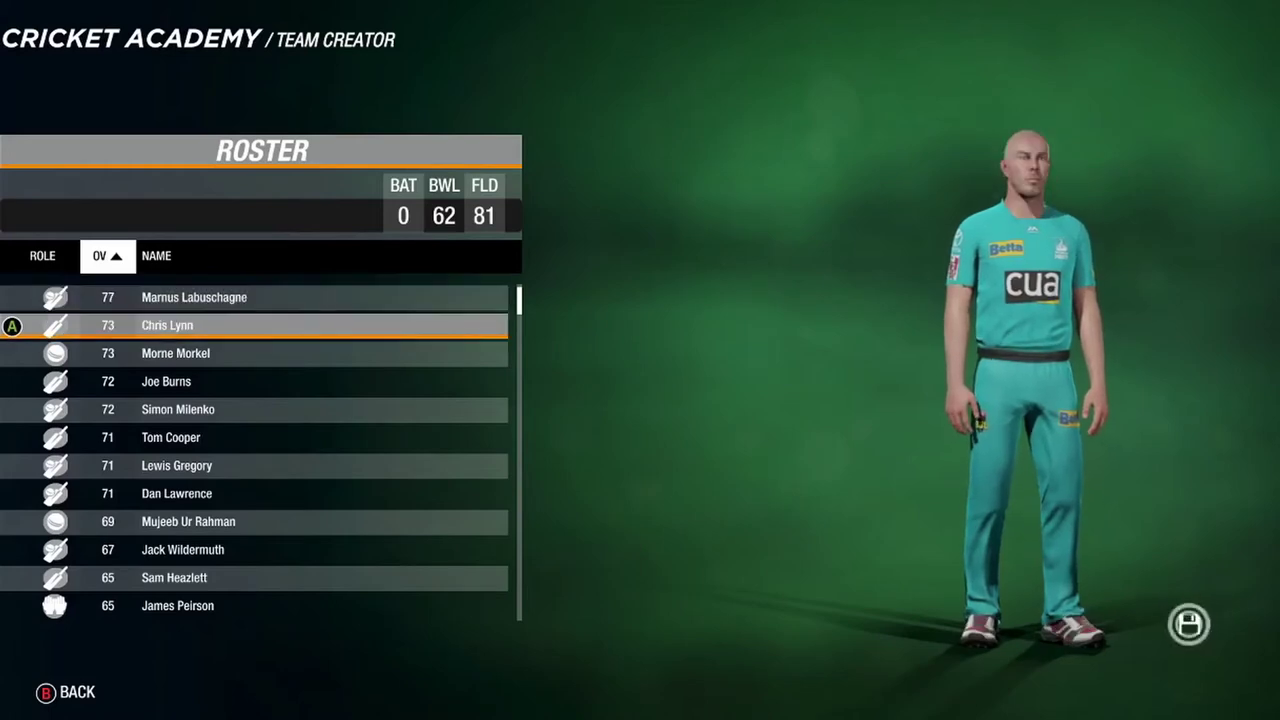
pyautogui.press('Down')
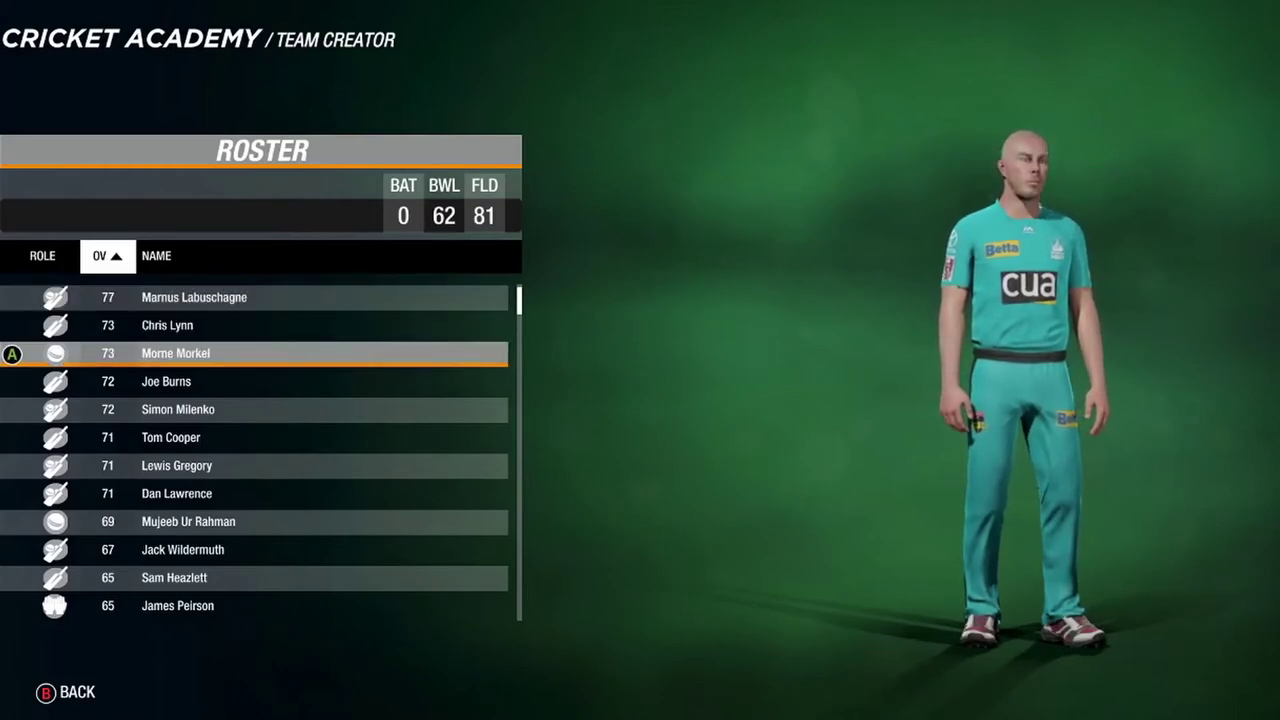
pyautogui.press('Down')
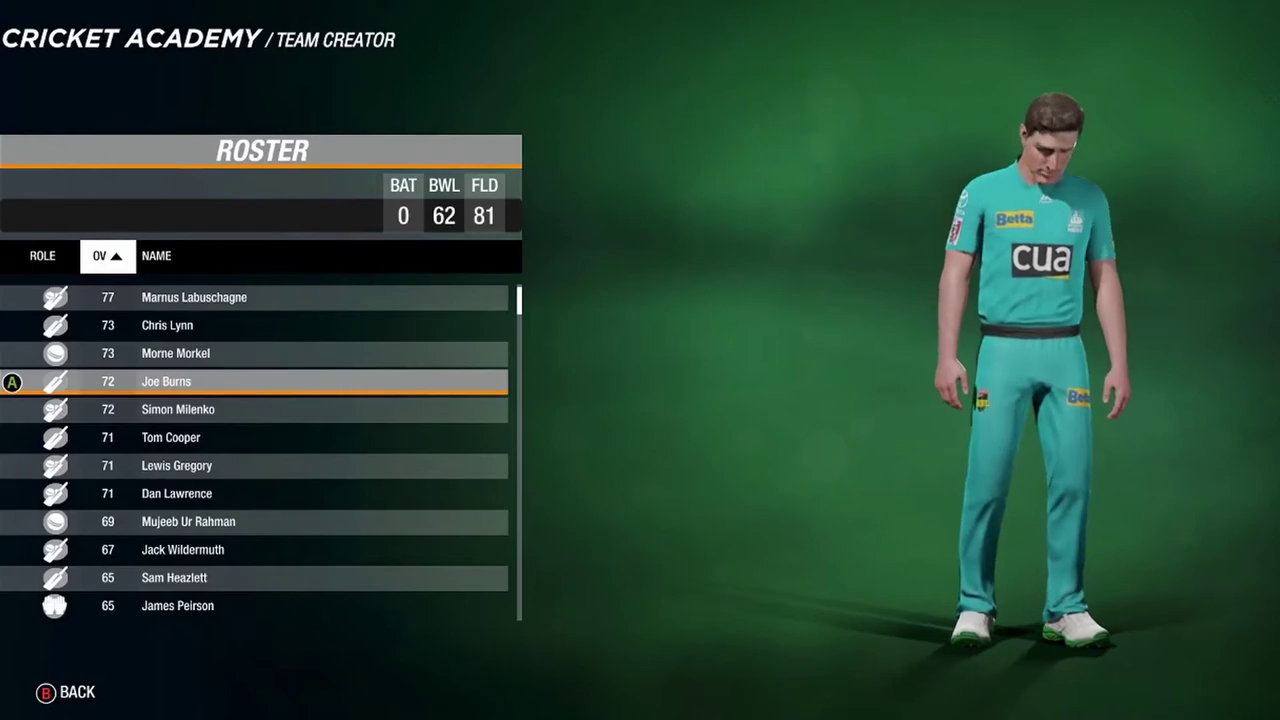
pyautogui.press('Down')
pyautogui.press('Down')
pyautogui.press('Down')
pyautogui.press('Down')
pyautogui.press('Down')
pyautogui.press('Down')
pyautogui.press('Down')
pyautogui.press('Down')
pyautogui.press('Down')
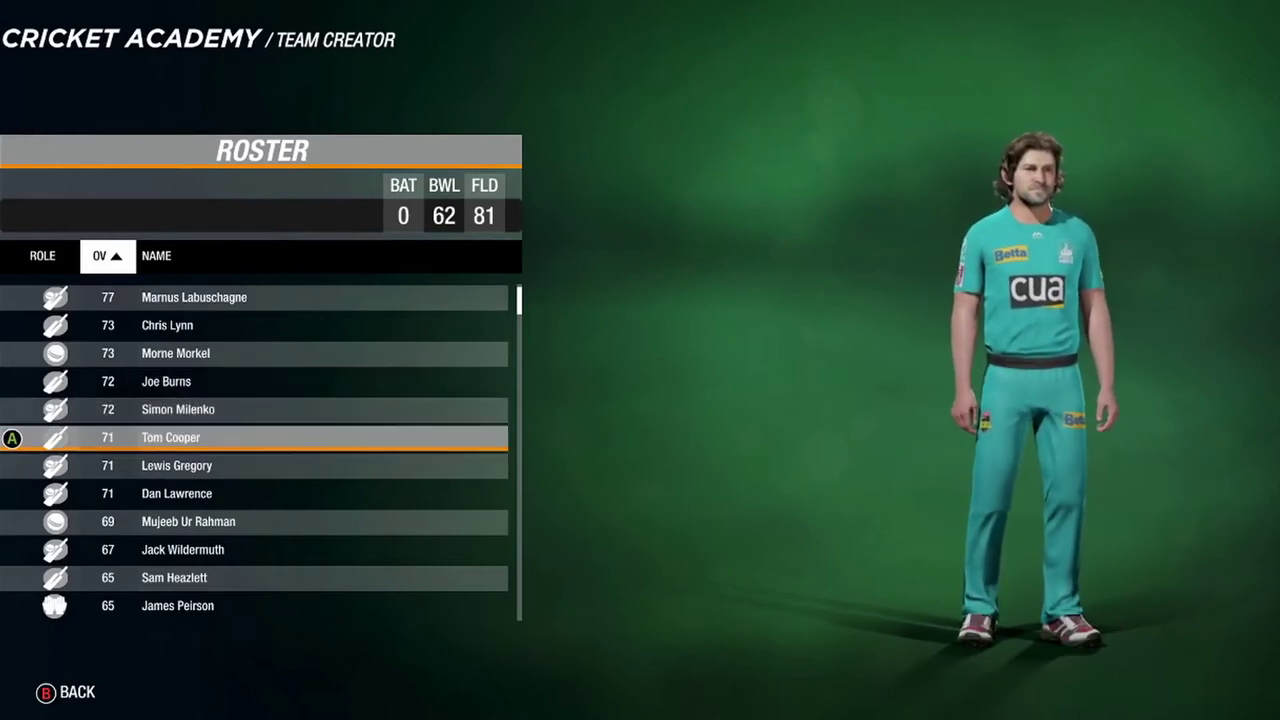
pyautogui.press('Escape')
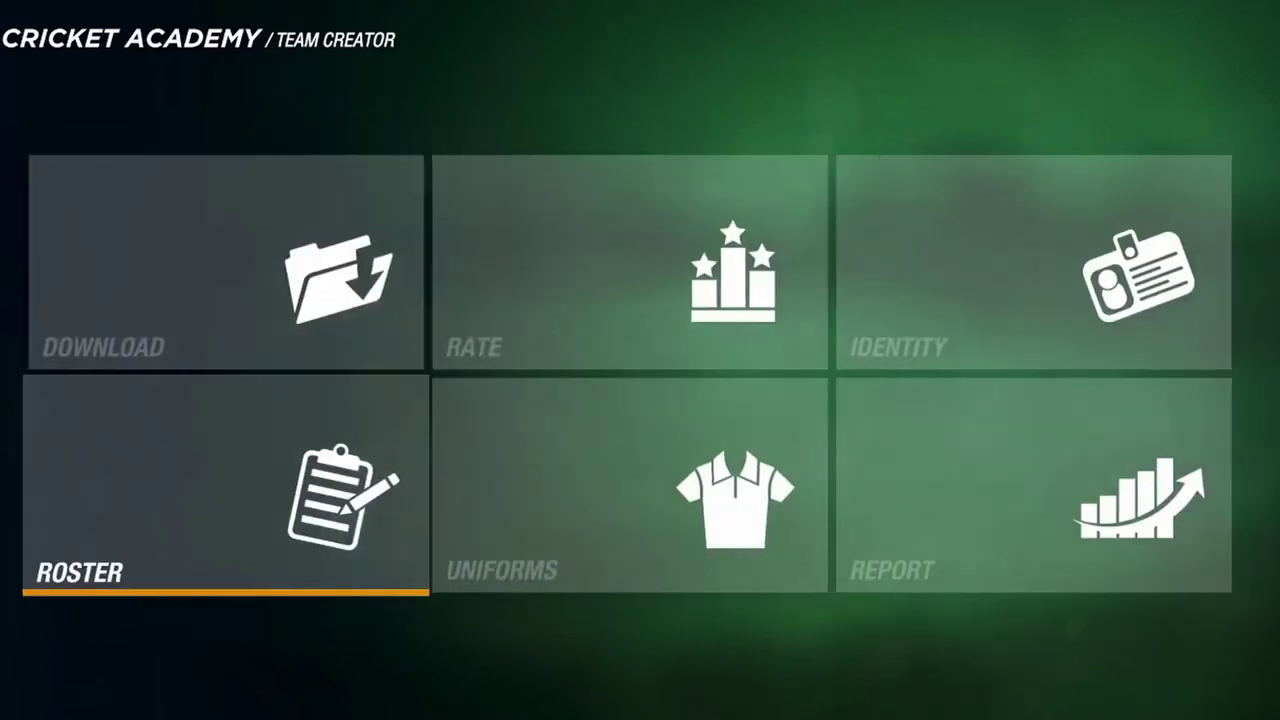
# Search the community for teams with 'Hobart' in the team name.
pyautogui.press('Up')
pyautogui.press('Return')
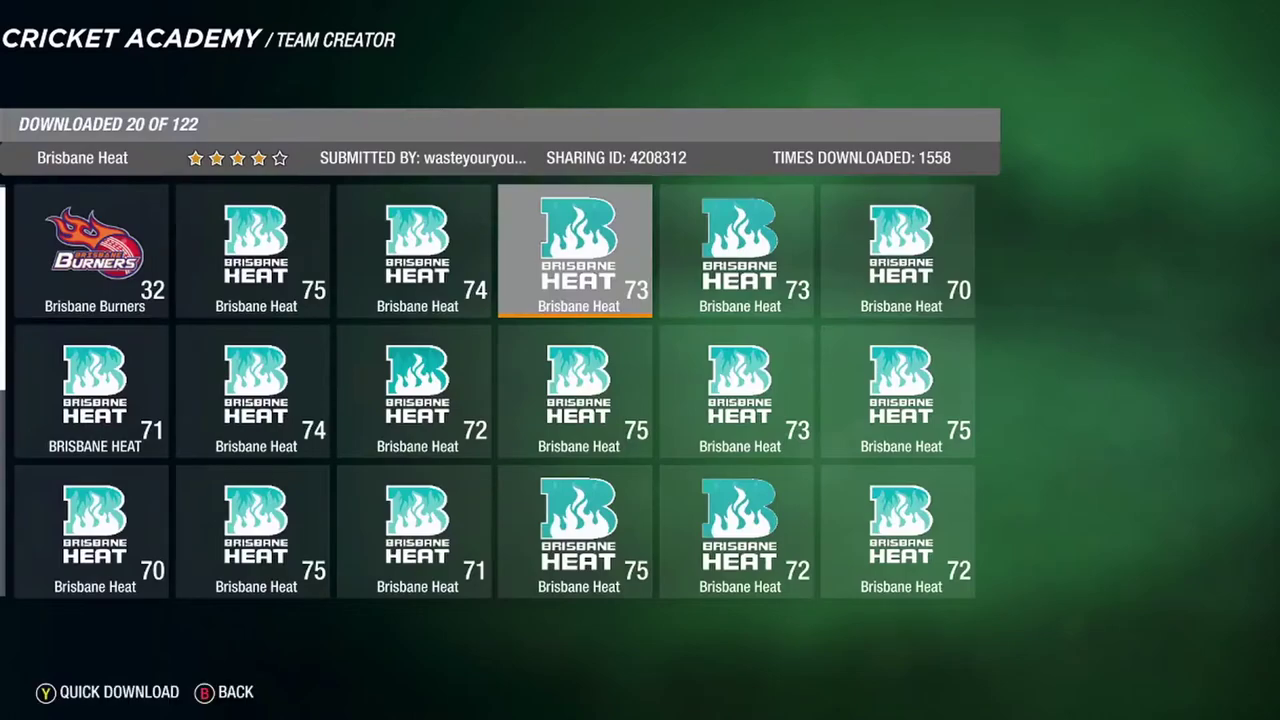
pyautogui.press('x')
pyautogui.press('Down')
pyautogui.press('Down')
pyautogui.press('Down')
pyautogui.press('Return')
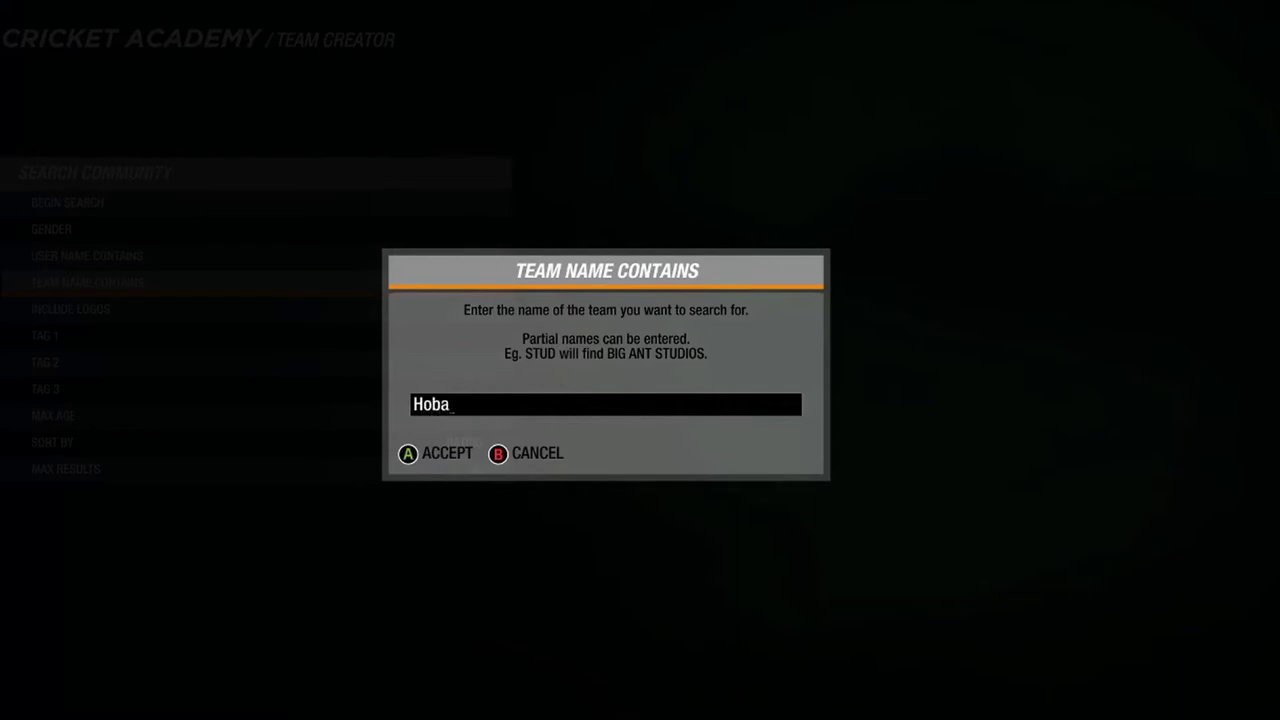
pyautogui.press('Return')
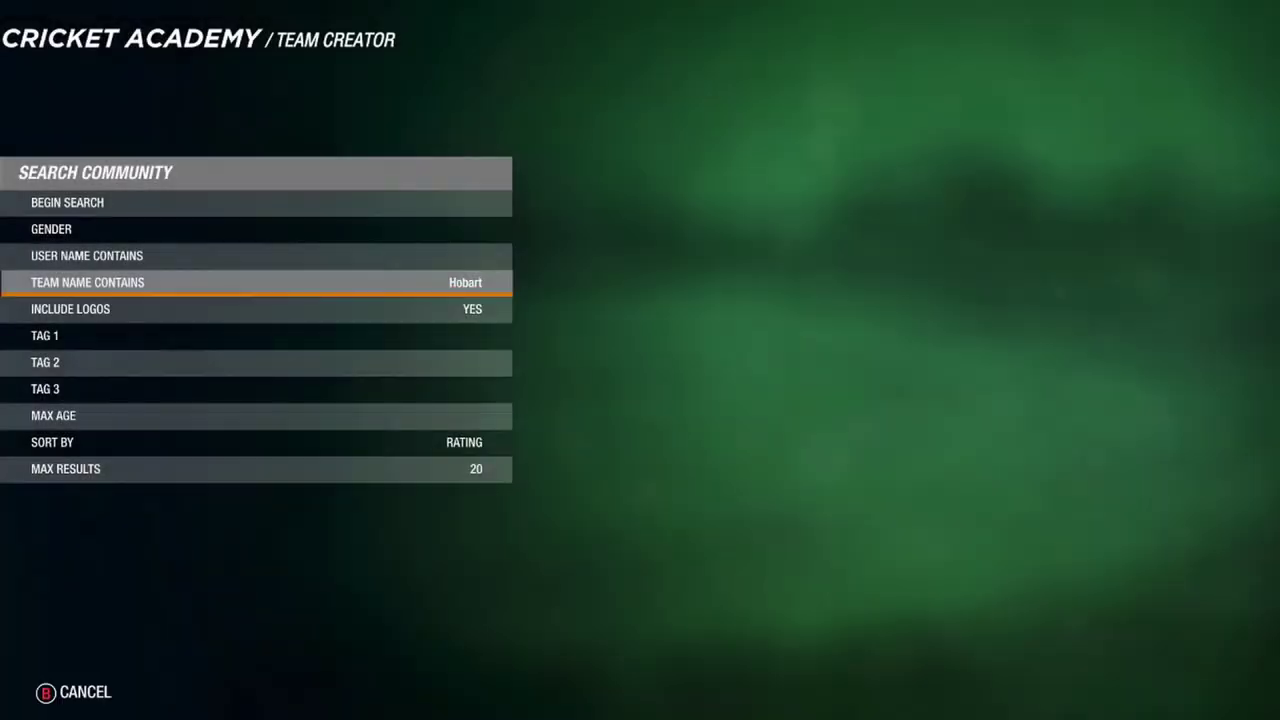
pyautogui.press('Up')
pyautogui.press('Up')
pyautogui.press('Up')
pyautogui.press('Return')
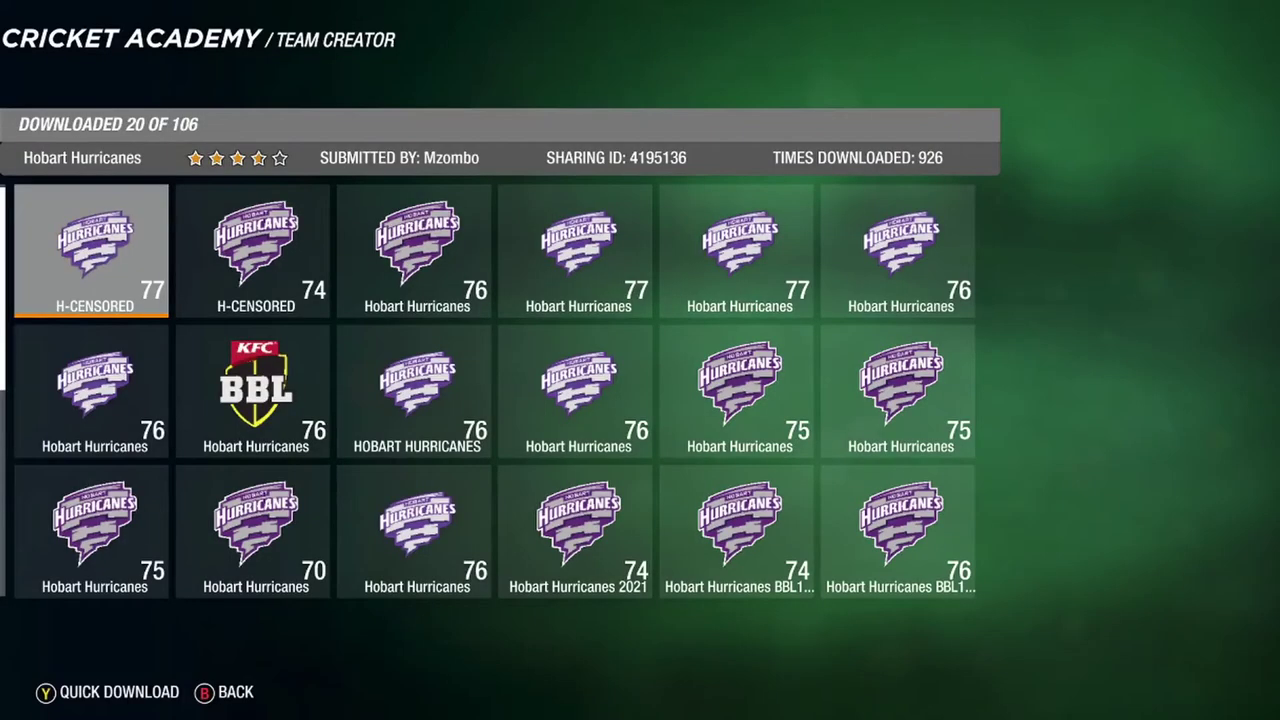
# Download the 76-rated Hobart Hurricanes team with logos, replacing conflicting players without stats.
pyautogui.press('Right')
pyautogui.press('Right')
pyautogui.press('Right')
pyautogui.press('Left')
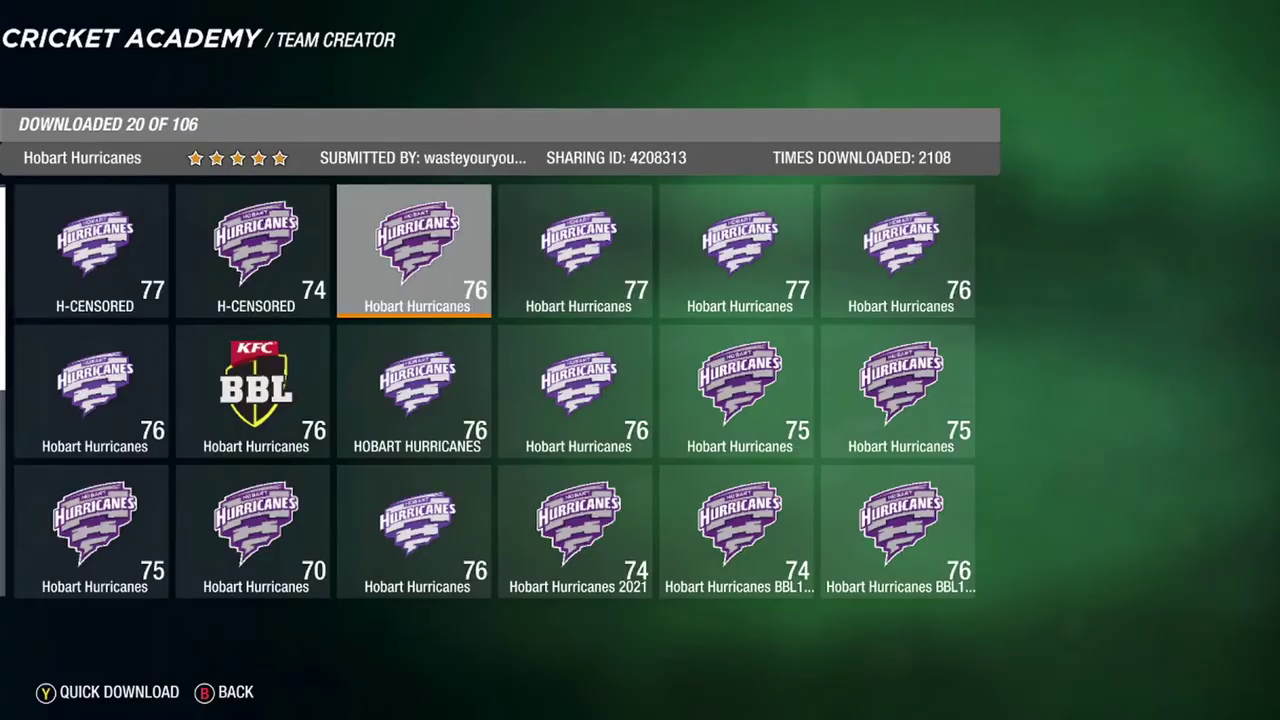
pyautogui.press('Escape')
pyautogui.press('Return')
pyautogui.press('Return')
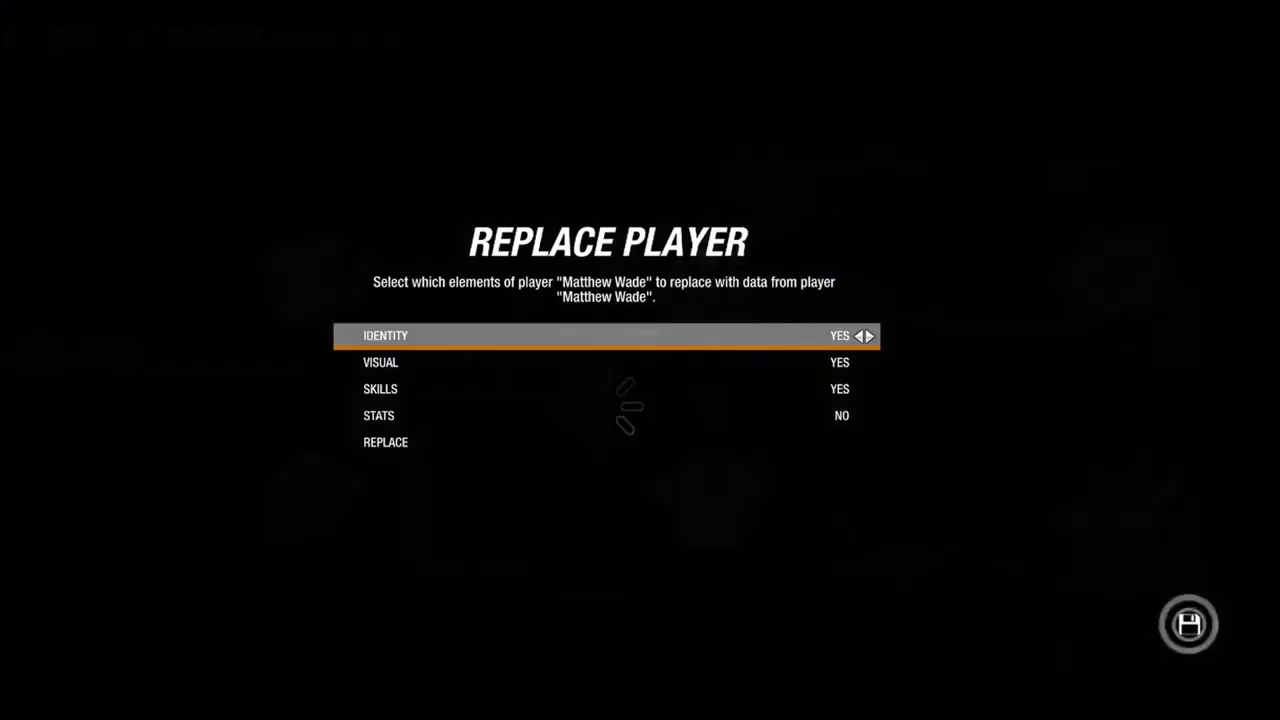
pyautogui.press('Down')
pyautogui.press('Down')
pyautogui.press('Down')
pyautogui.press('Down')
pyautogui.press('Return')
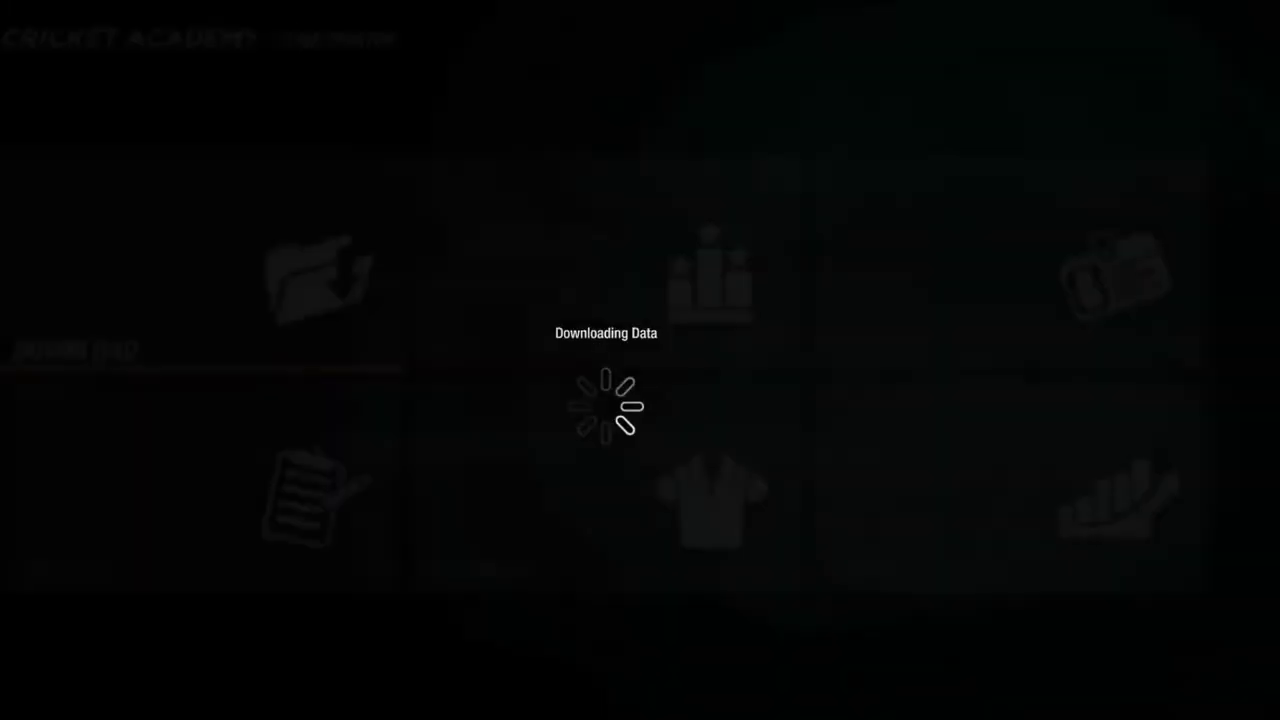
pyautogui.press('Return')
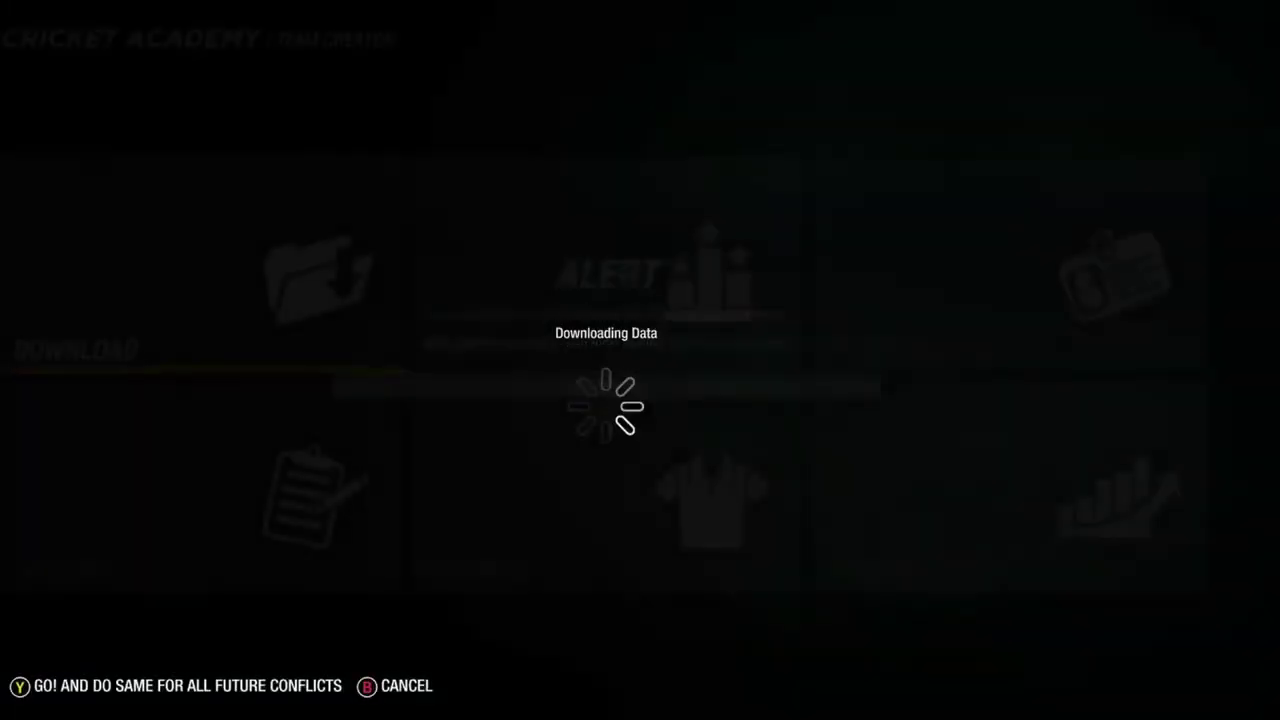
pyautogui.press('Down')
pyautogui.press('Down')
pyautogui.press('Down')
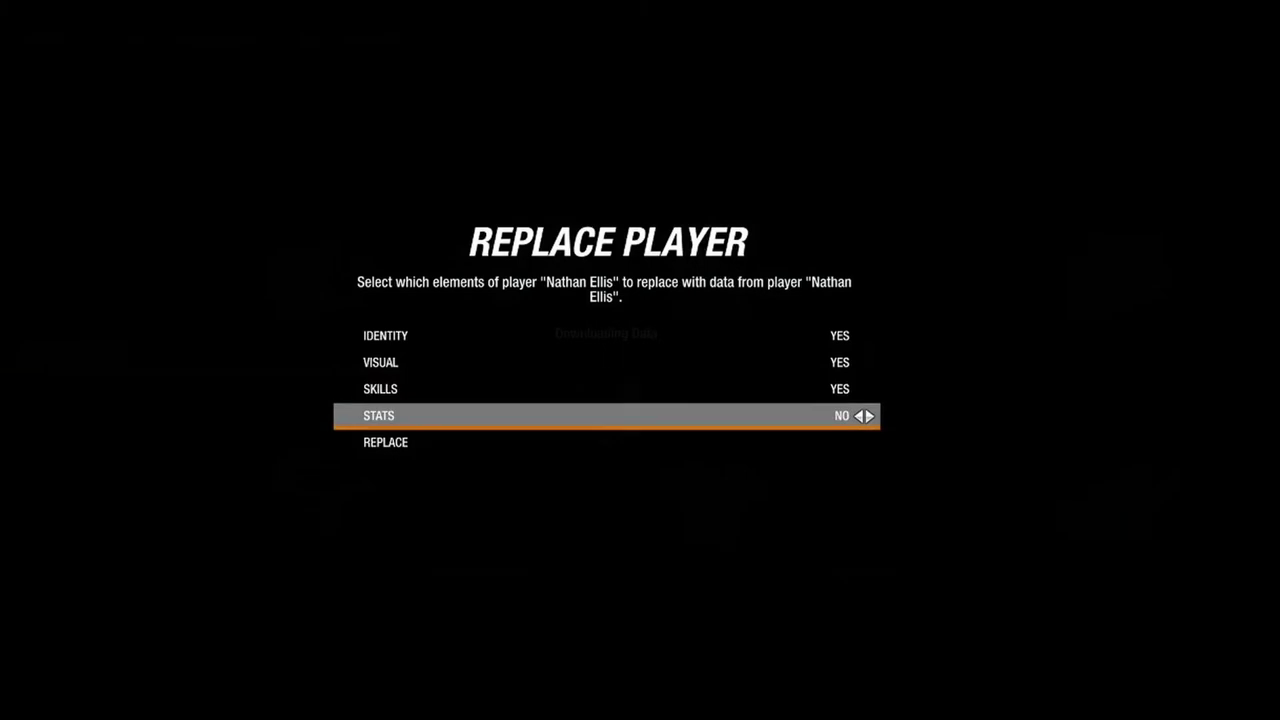
pyautogui.press('Down')
pyautogui.press('Return')
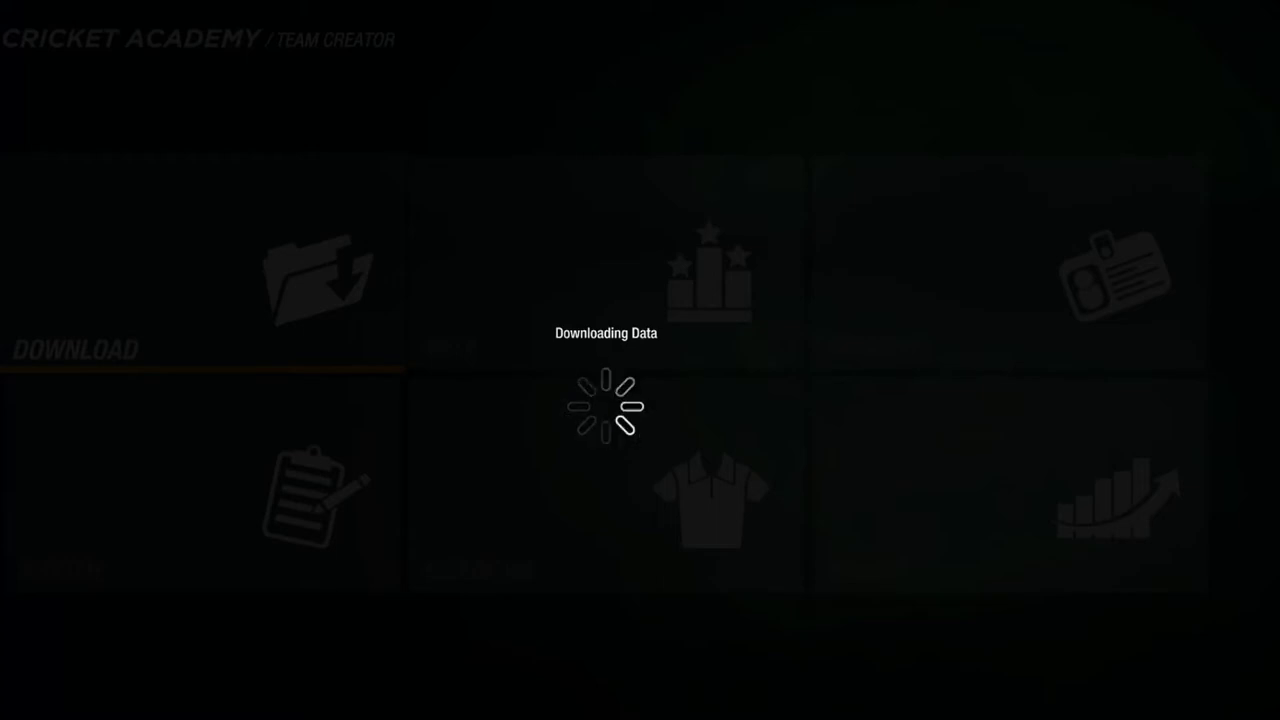
pyautogui.press('Right')
pyautogui.press('Down')
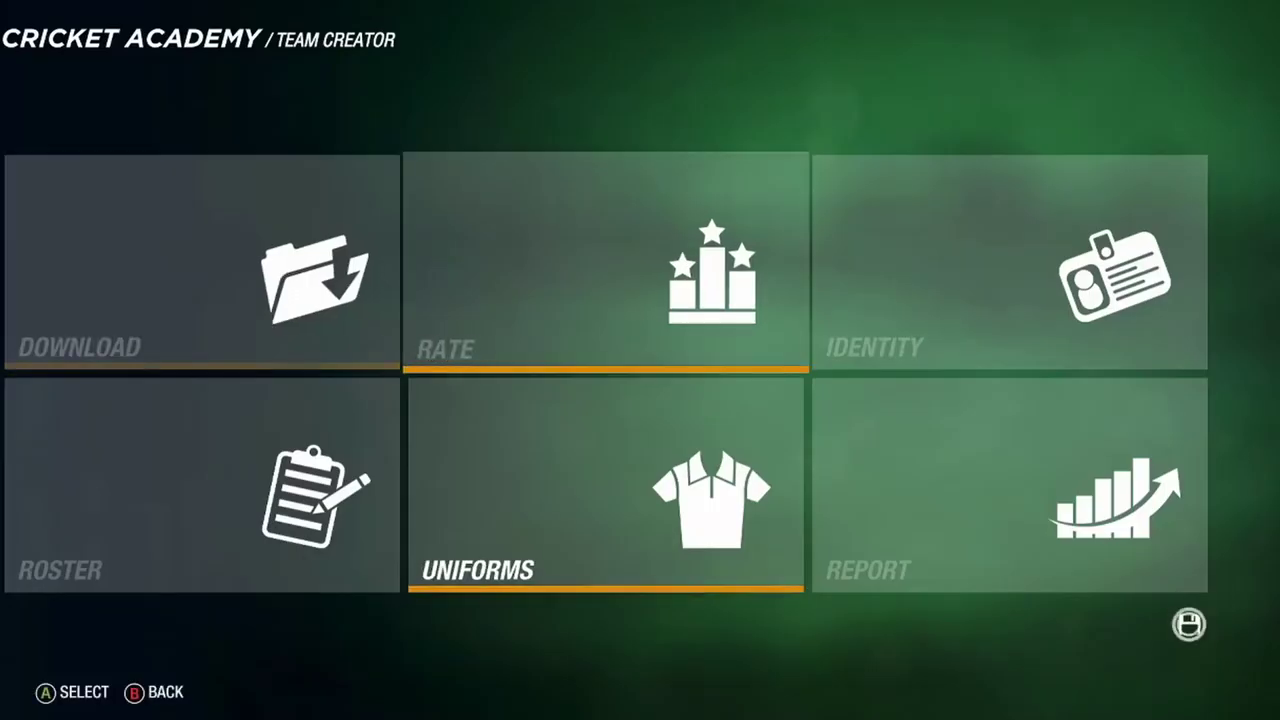
# Preview the Hurricanes' BBL and BBL AWAY kits.
pyautogui.press('Return')
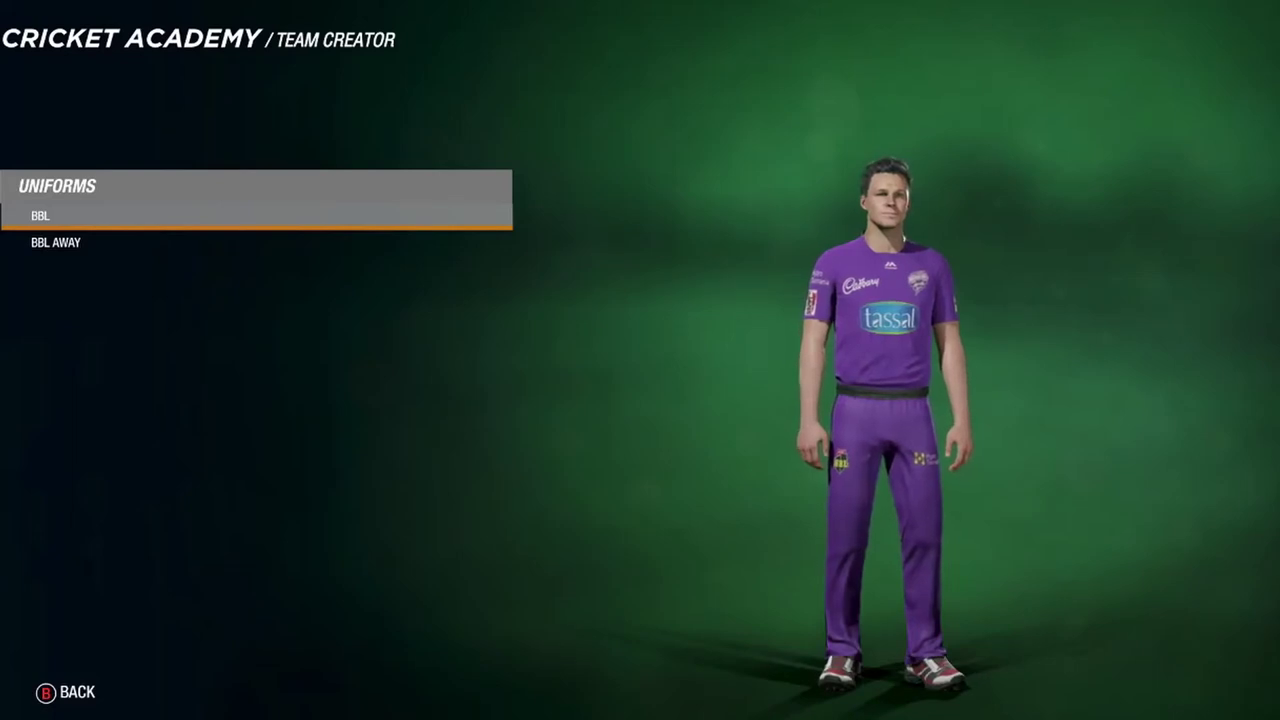
pyautogui.press('Down')
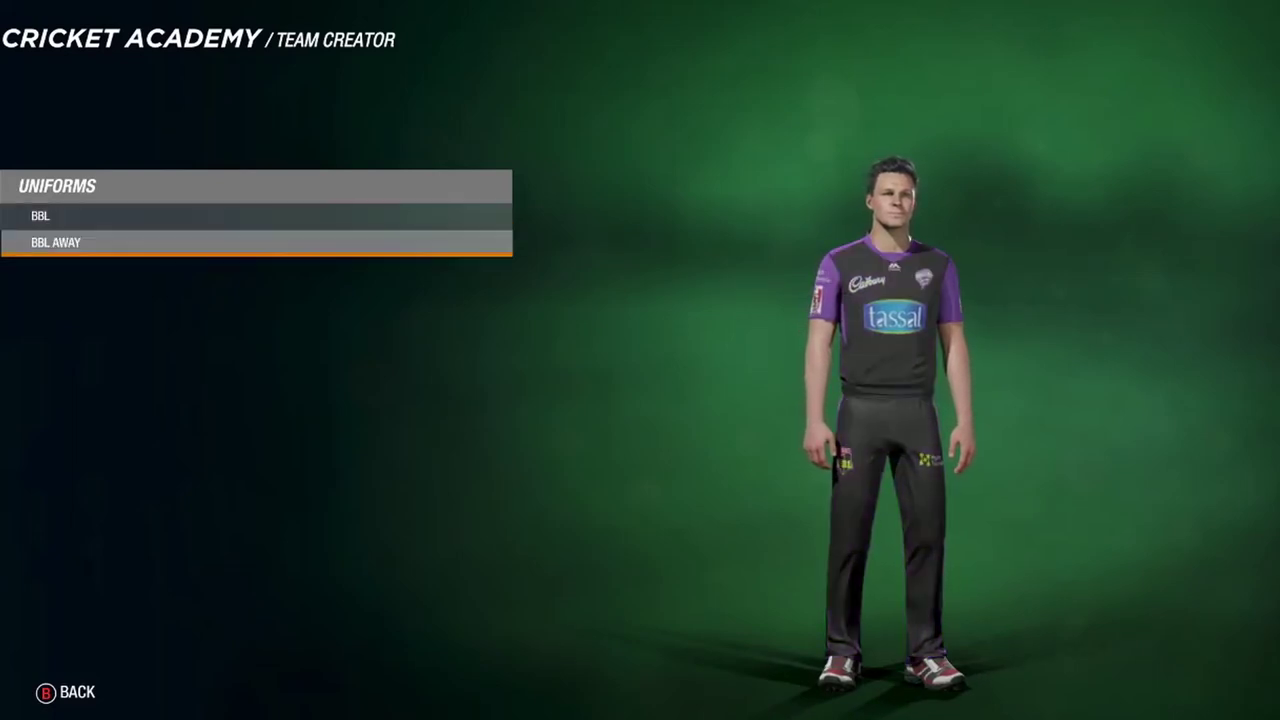
pyautogui.press('Escape')
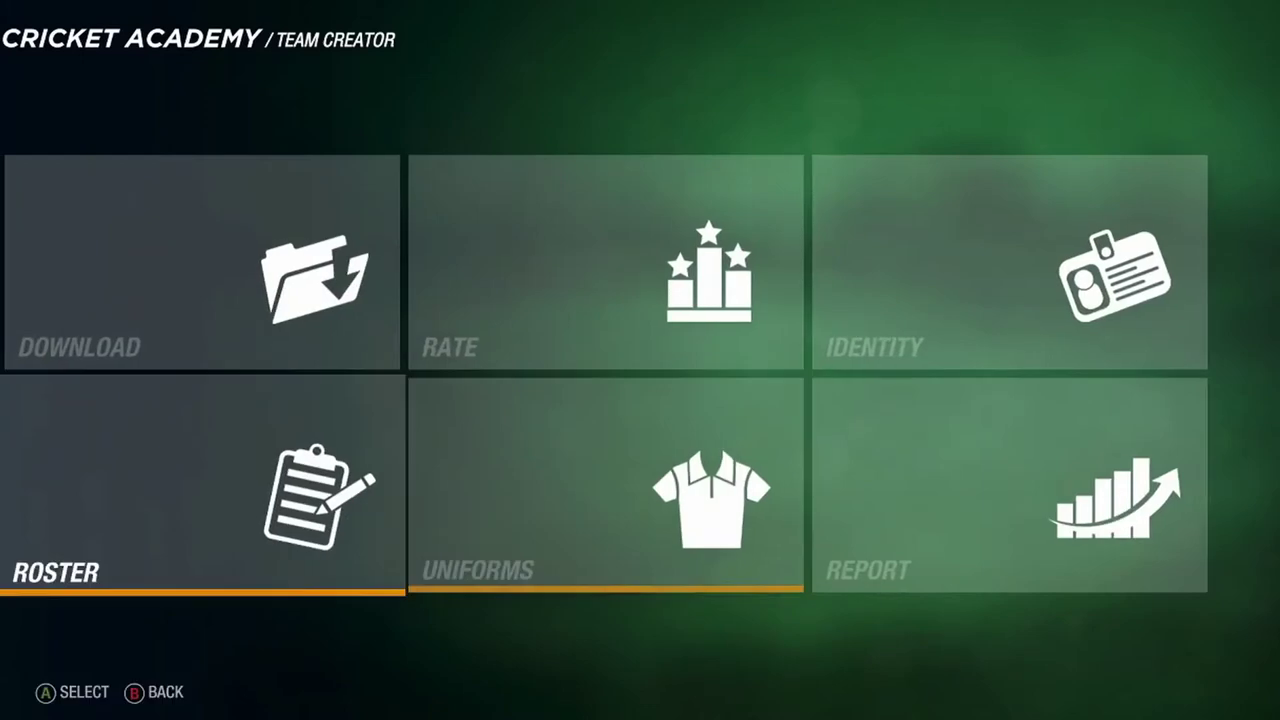
# Browse the Hurricanes roster, then return to the Hobart download results.
pyautogui.press('Return')
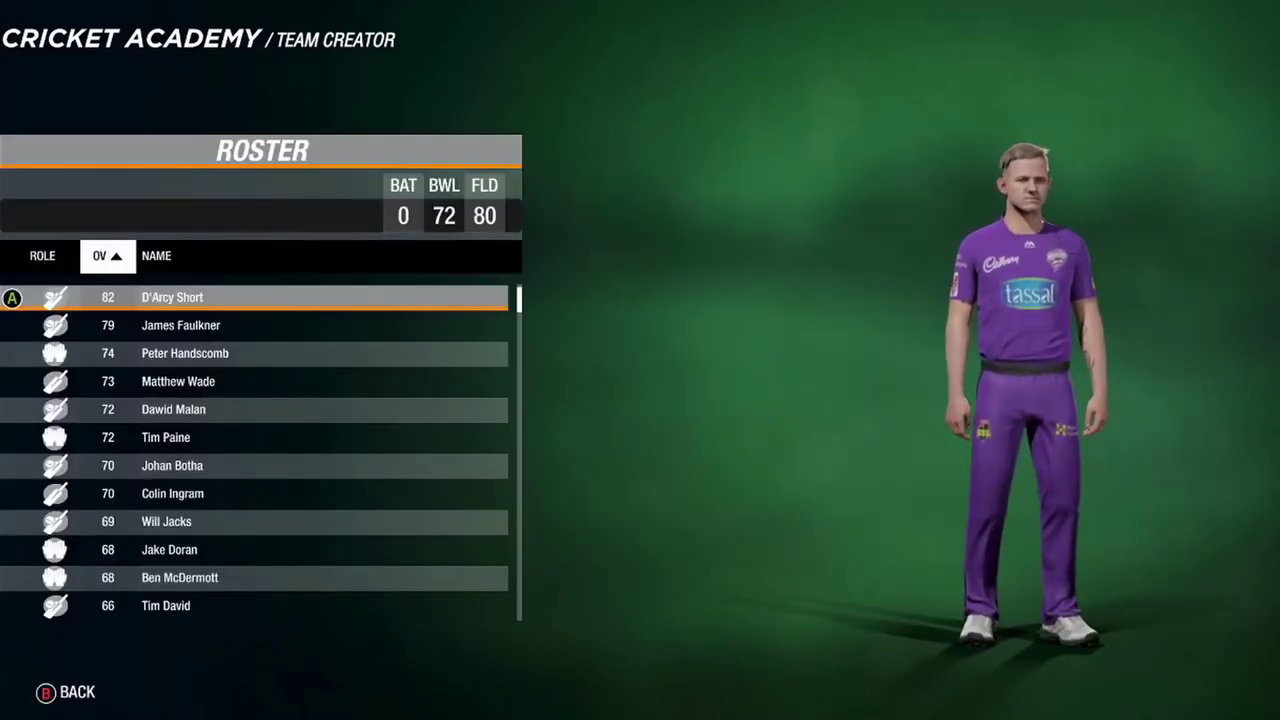
pyautogui.press('Down')
pyautogui.press('Down')
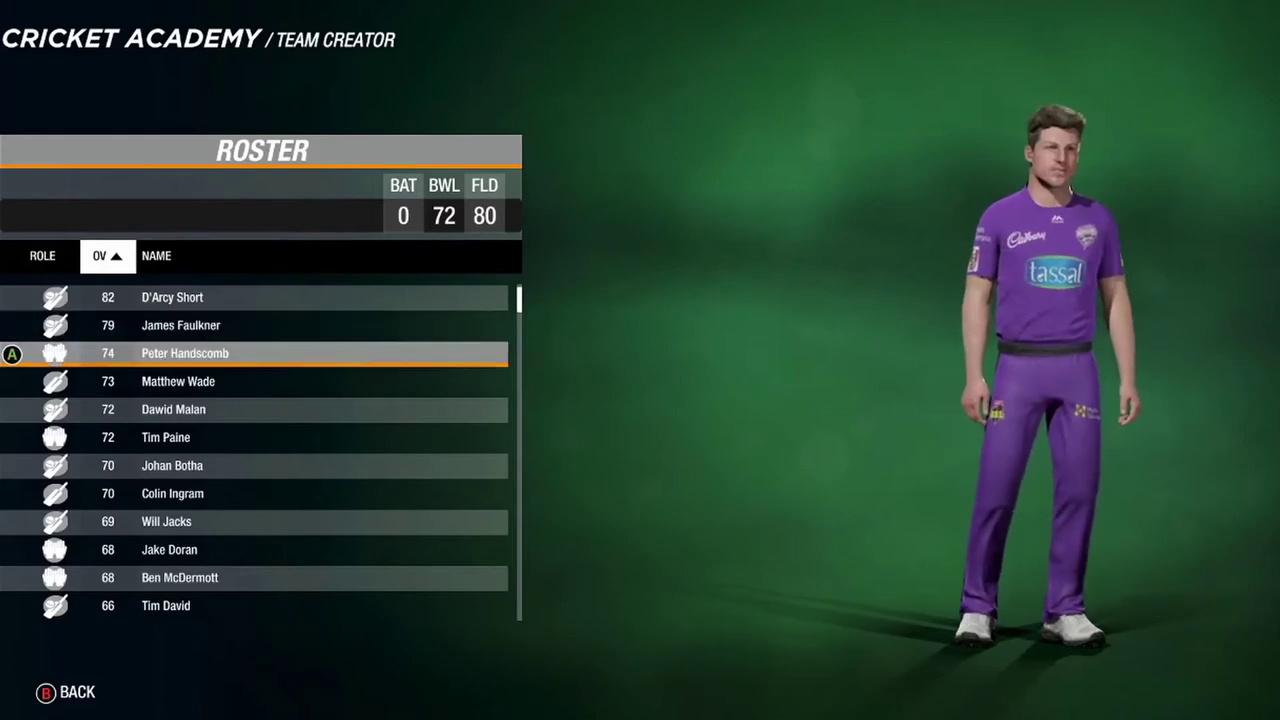
pyautogui.press('Down')
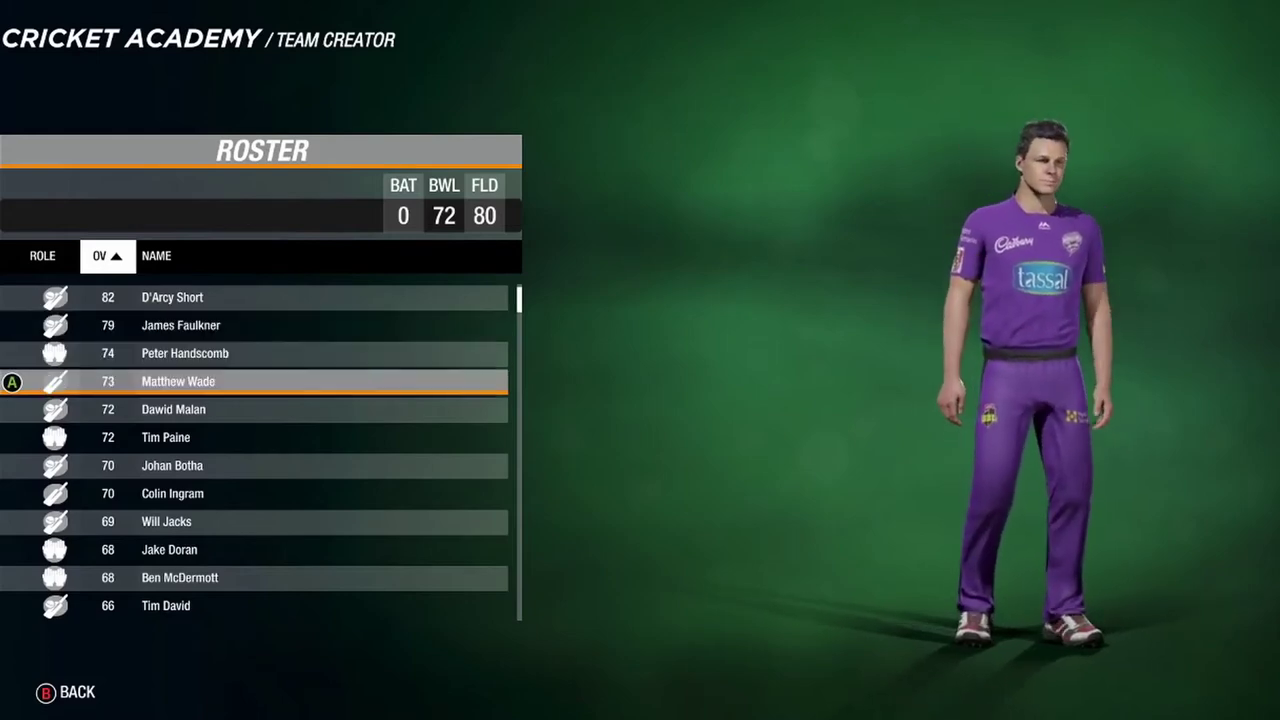
pyautogui.press('Escape')
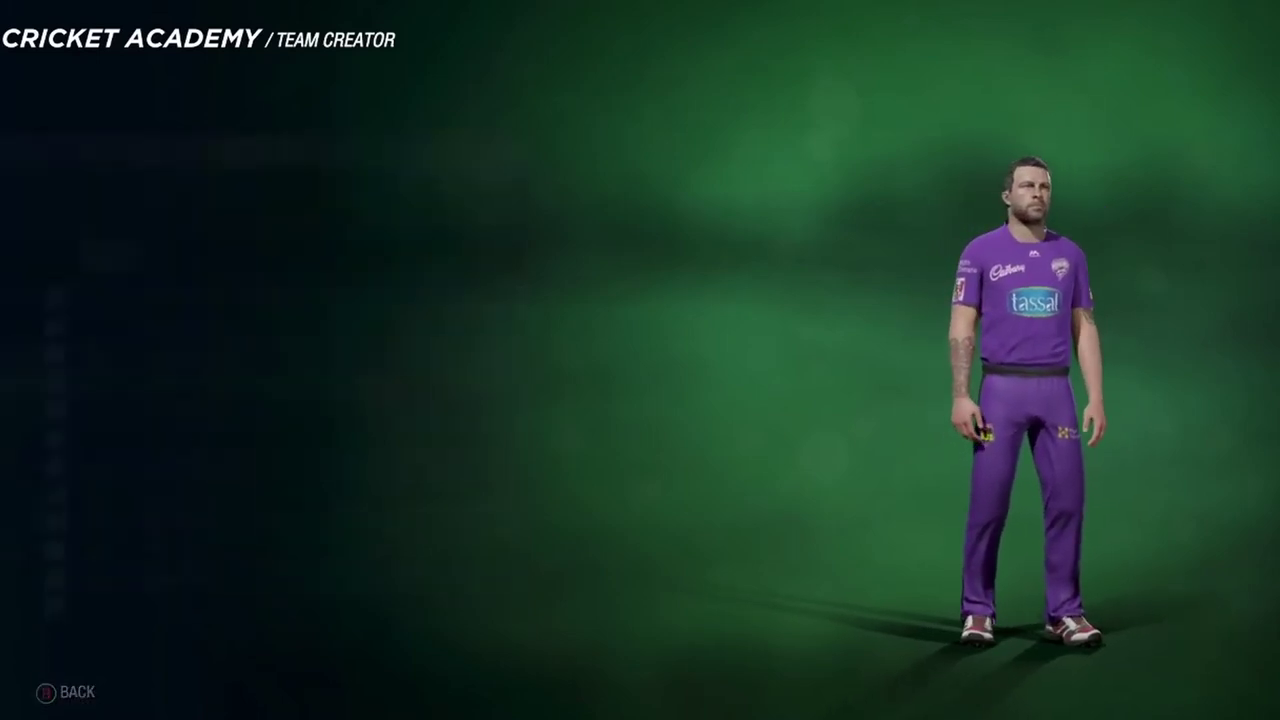
pyautogui.press('Up')
pyautogui.press('Return')
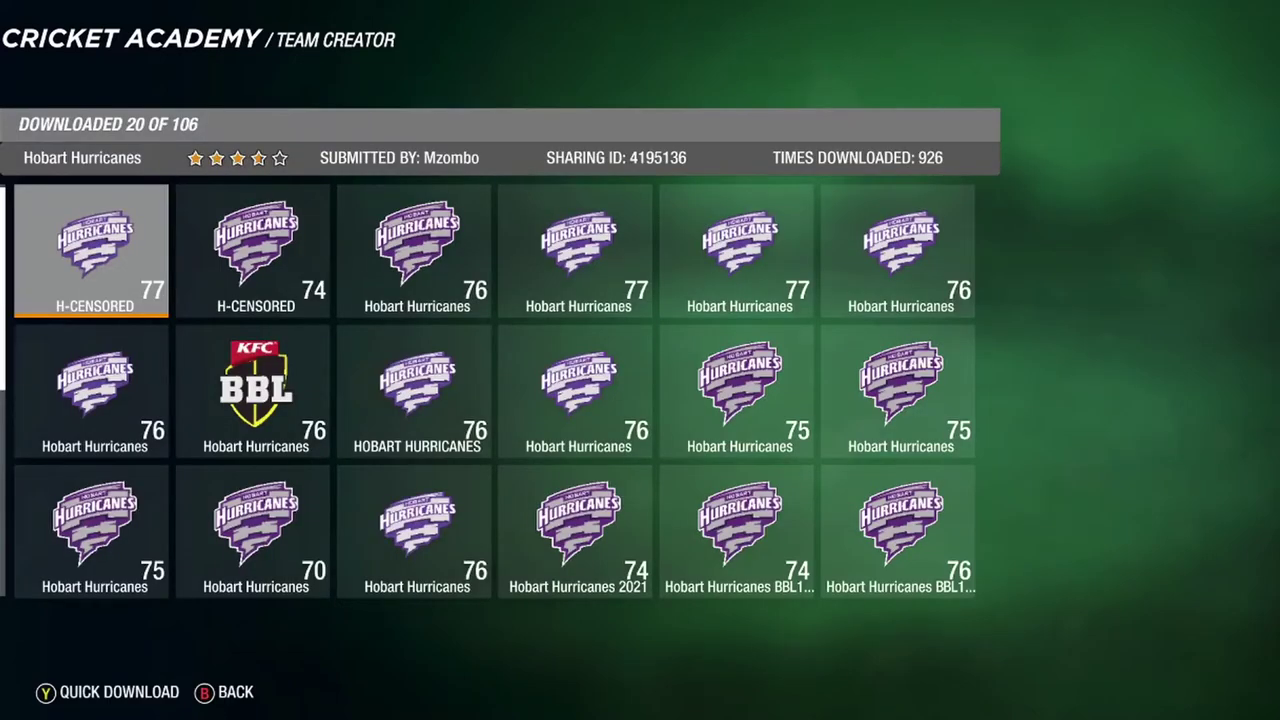
# Search the community teams with Team Name Contains set to Melbourne.
pyautogui.press('Escape')
pyautogui.press('Down')
pyautogui.press('Down')
pyautogui.press('Down')
pyautogui.press('Return')
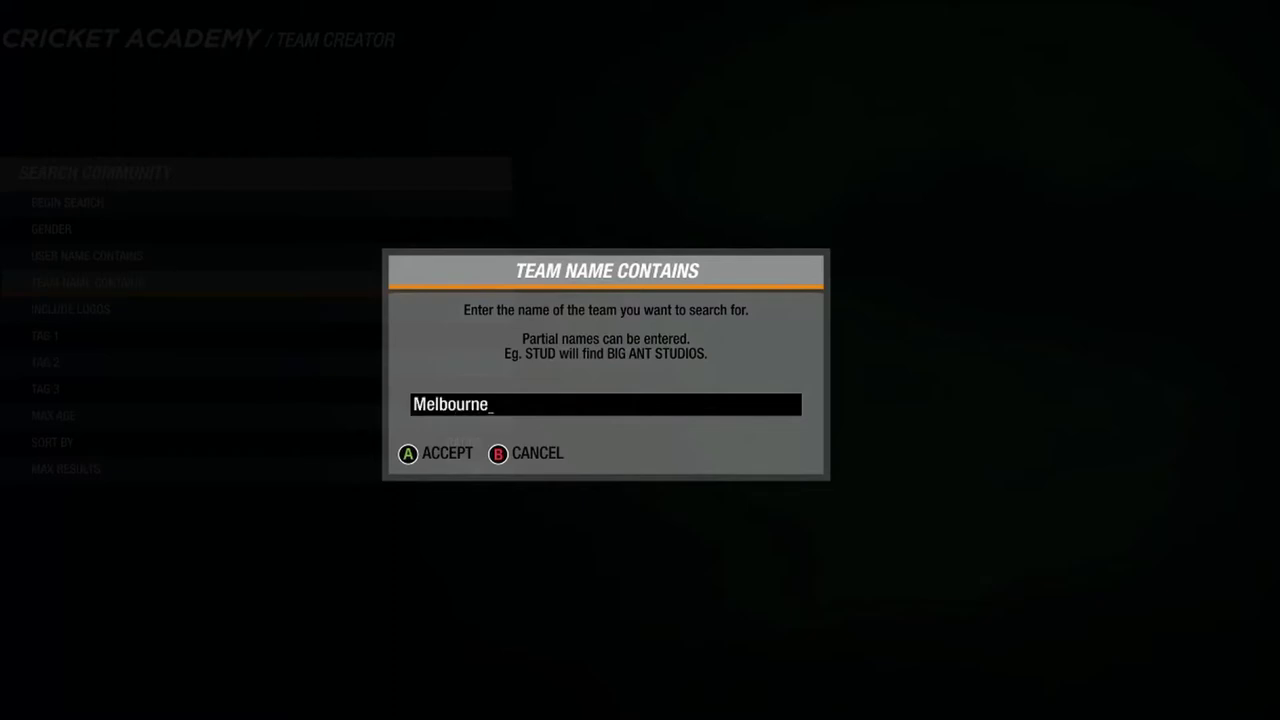
pyautogui.press('Return')
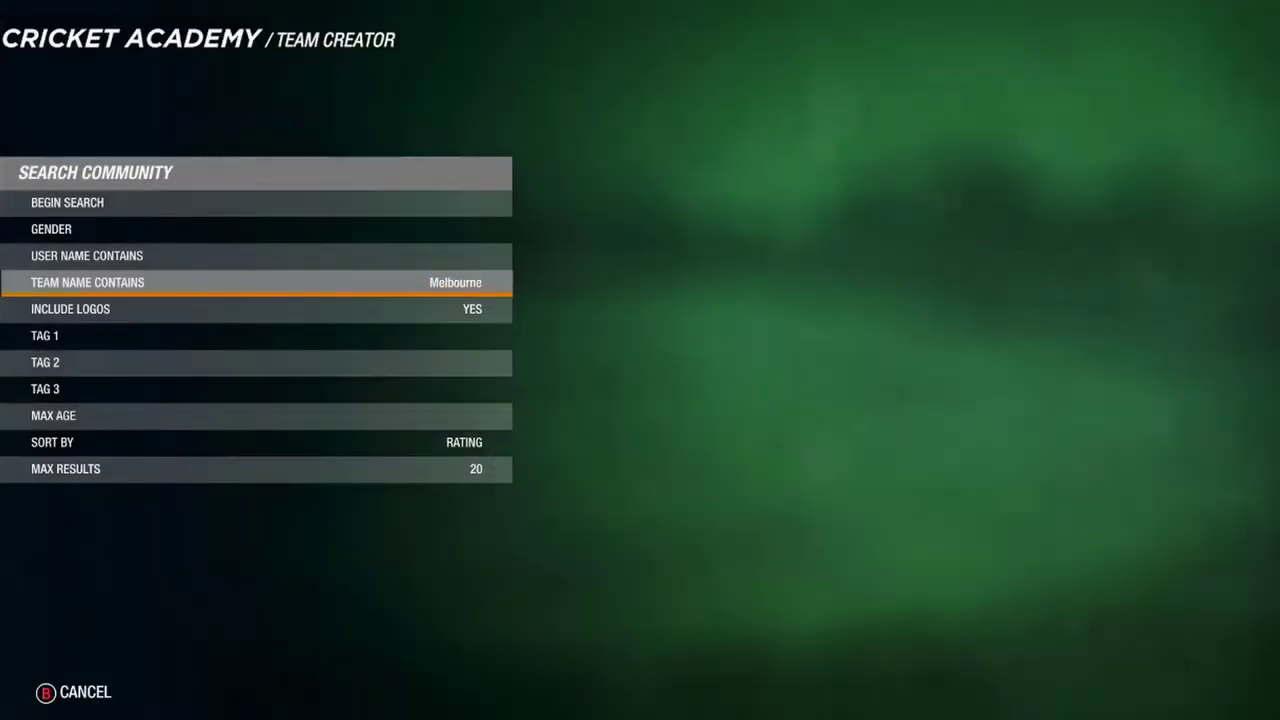
pyautogui.press('Up')
pyautogui.press('Up')
pyautogui.press('Up')
pyautogui.press('Return')
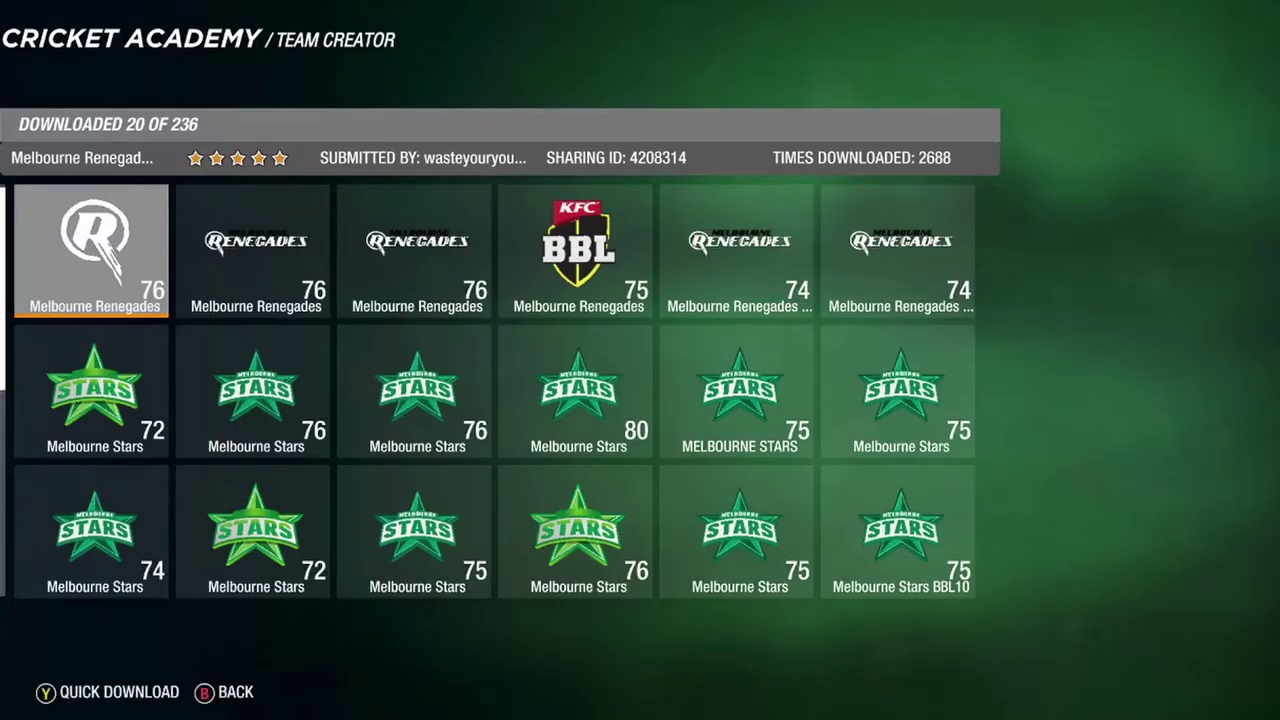
# Pick a Melbourne Renegades team from the results and download it with logos.
pyautogui.press('Right')
pyautogui.press('Right')
pyautogui.press('Right')
pyautogui.press('Left')
pyautogui.press('Right')
pyautogui.press('Left')
pyautogui.press('Left')
pyautogui.press('Left')
pyautogui.press('Escape')
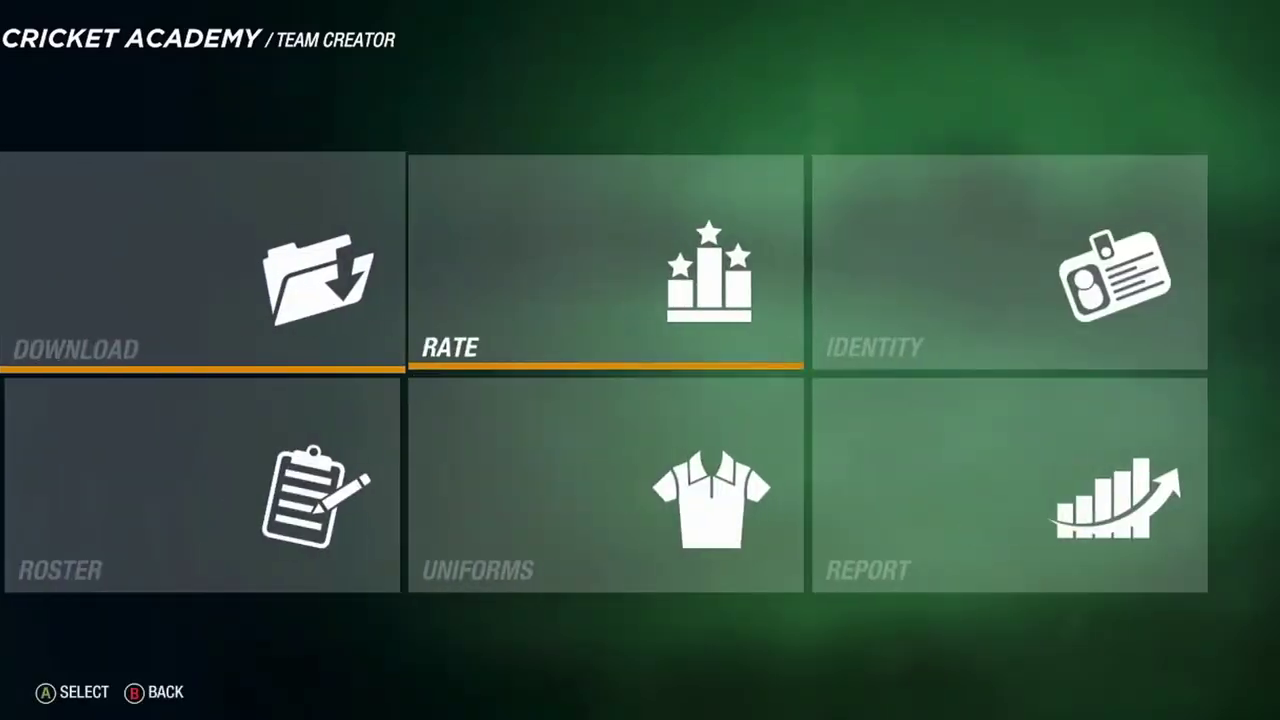
pyautogui.press('Return')
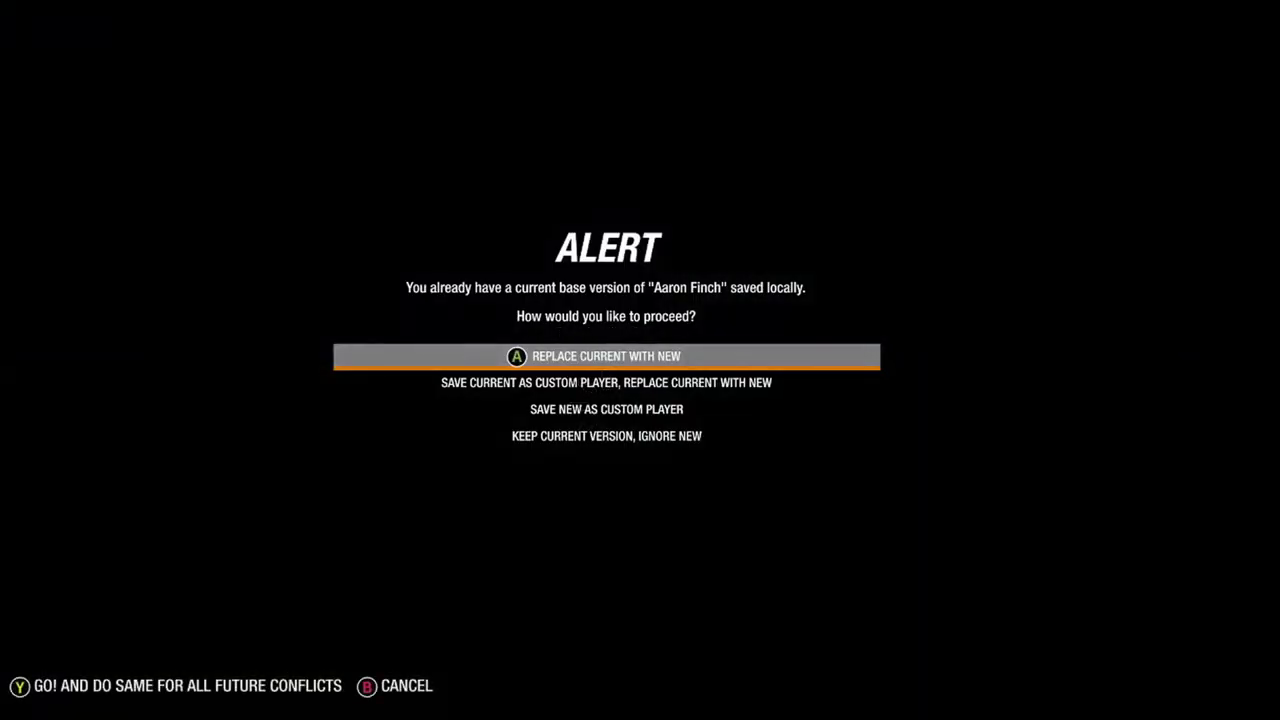
# Replace the first clashing player with the new version including stats, and accept the logo replacement.
pyautogui.press('Return')
pyautogui.press('Down')
pyautogui.press('Down')
pyautogui.press('Down')
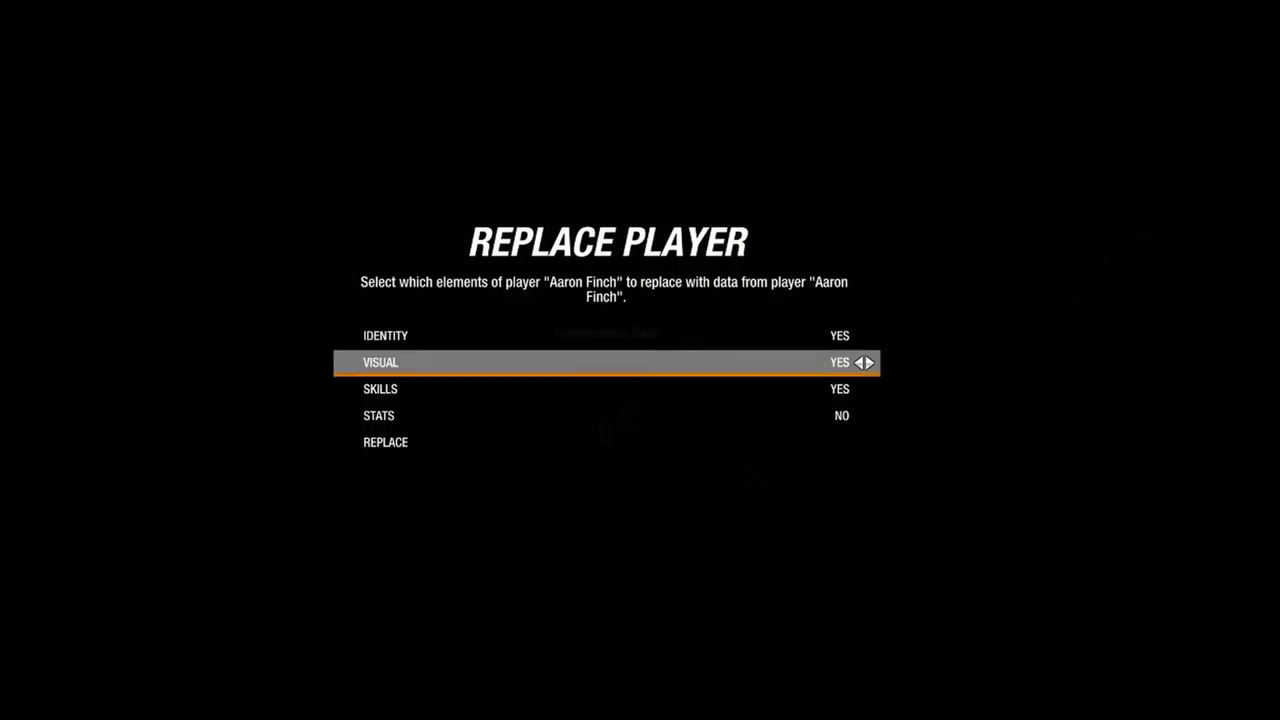
pyautogui.press('Right')
pyautogui.press('Down')
pyautogui.press('Return')
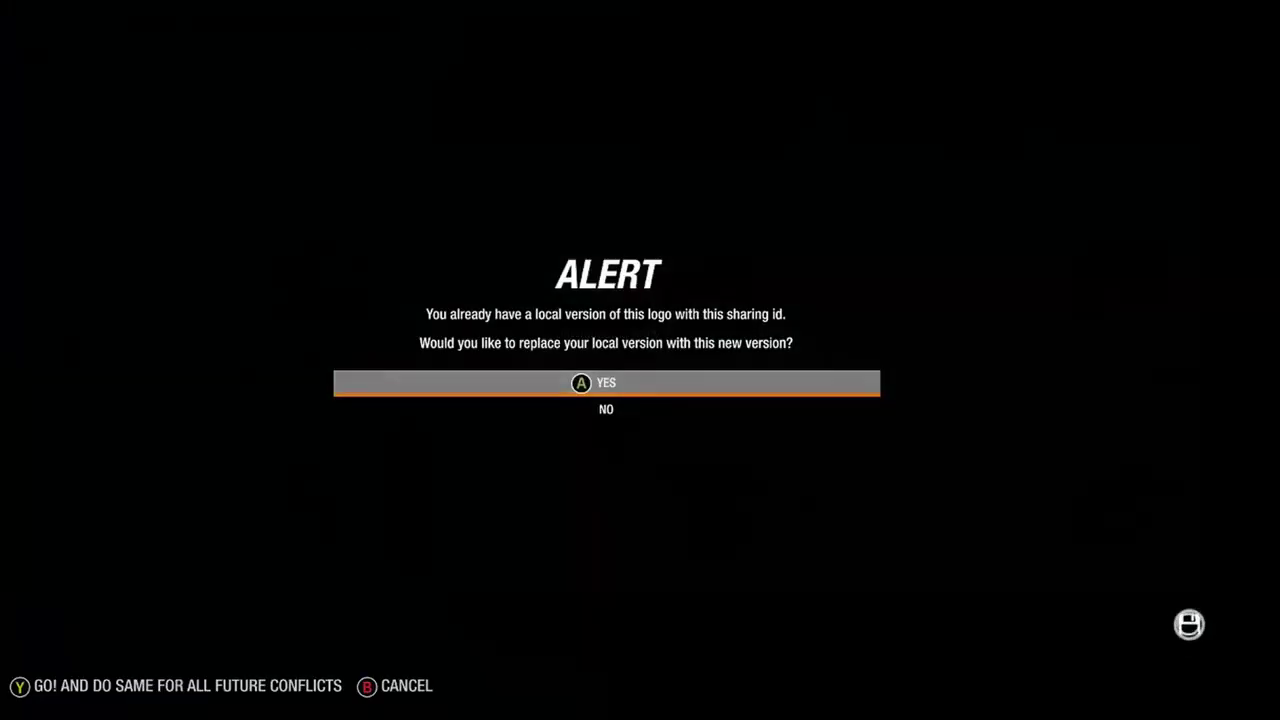
pyautogui.press('Return')
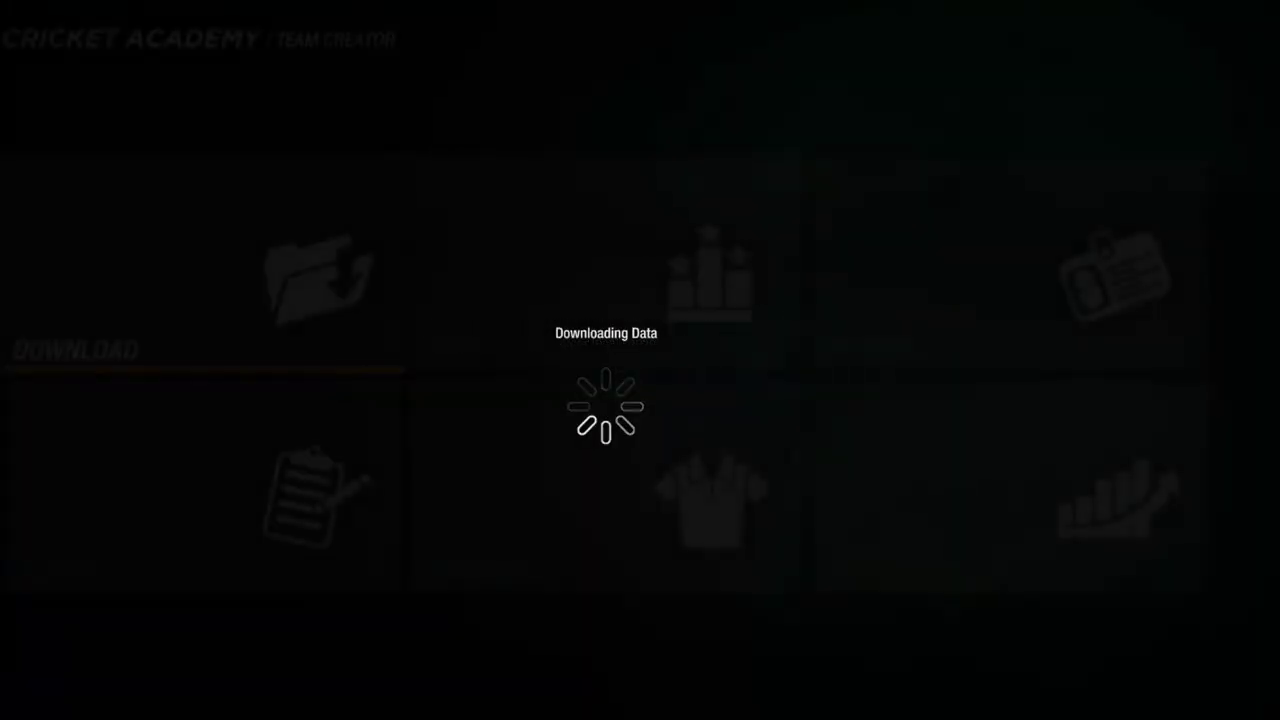
# Replace the next clashing player including stats, leaving the red BBL home kit in view.
pyautogui.press('Down')
pyautogui.press('Down')
pyautogui.press('Down')
pyautogui.press('Right')
pyautogui.press('Down')
pyautogui.press('Return')
pyautogui.press('Right')
pyautogui.press('Down')
pyautogui.press('Return')
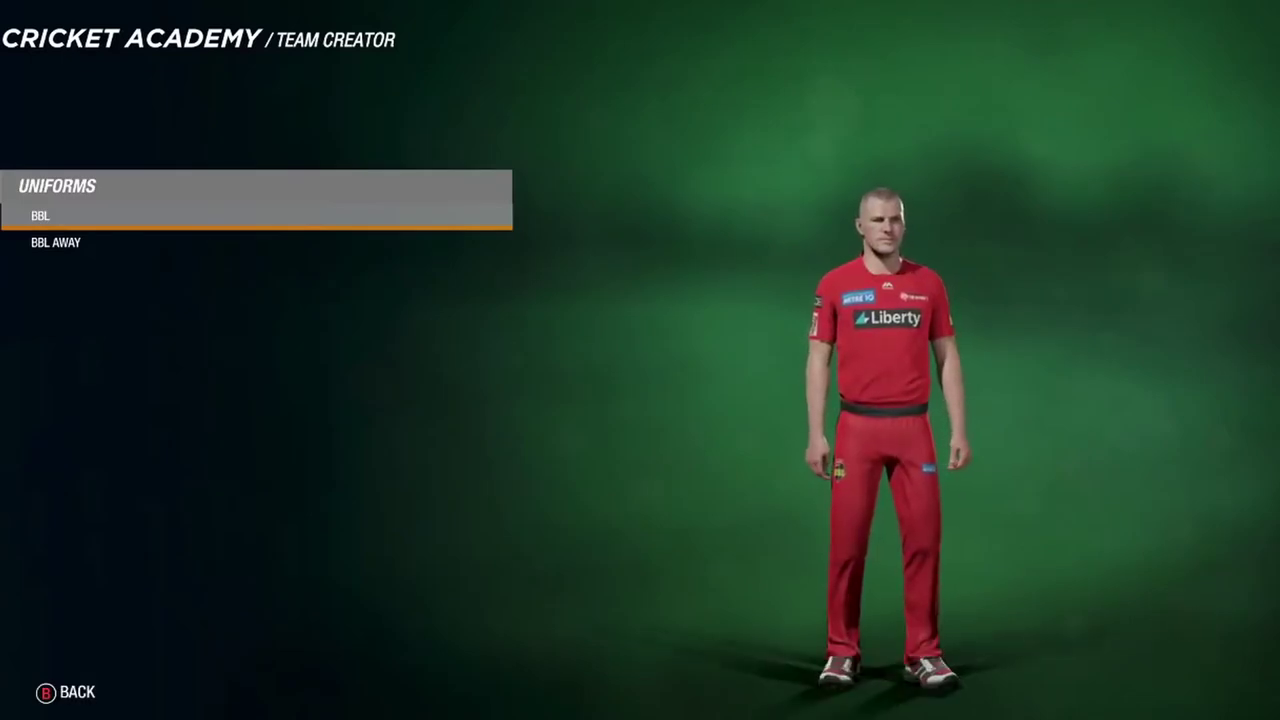
pyautogui.press('Down')
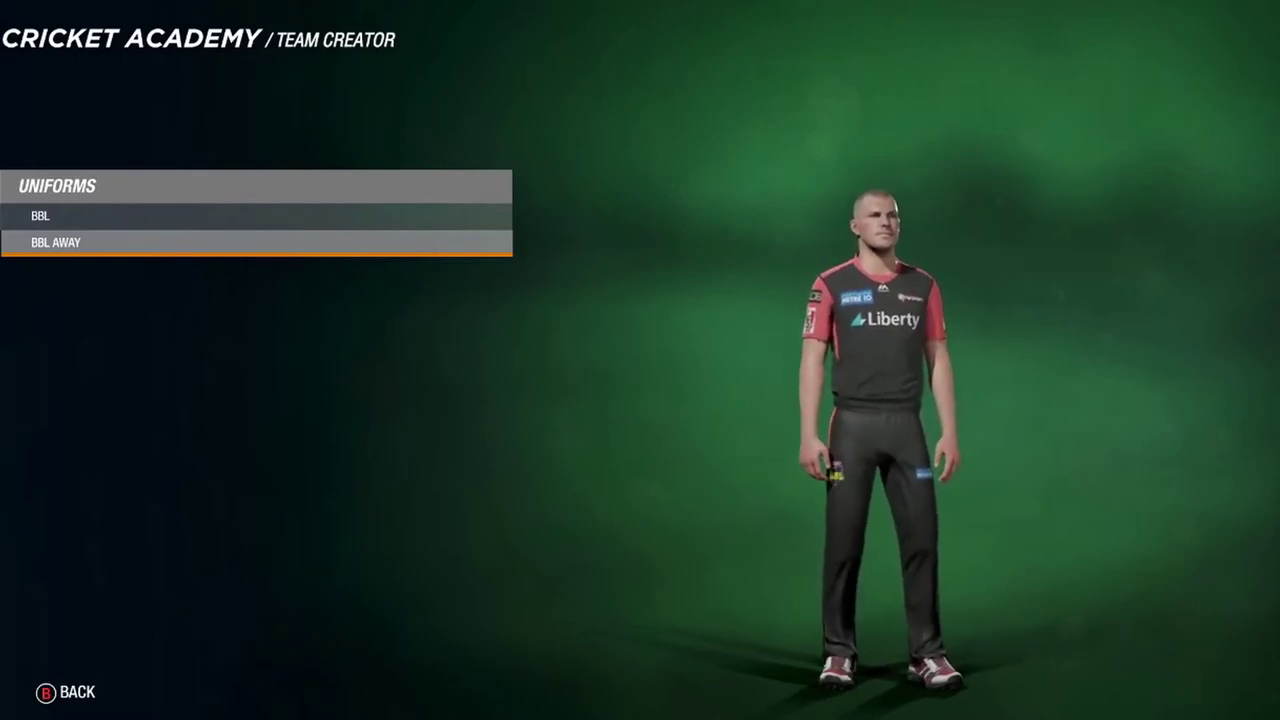
pyautogui.press('Up')
pyautogui.press('Escape')
# Browse down through the Renegades roster, previewing several players.
pyautogui.press('Left')
pyautogui.press('Return')
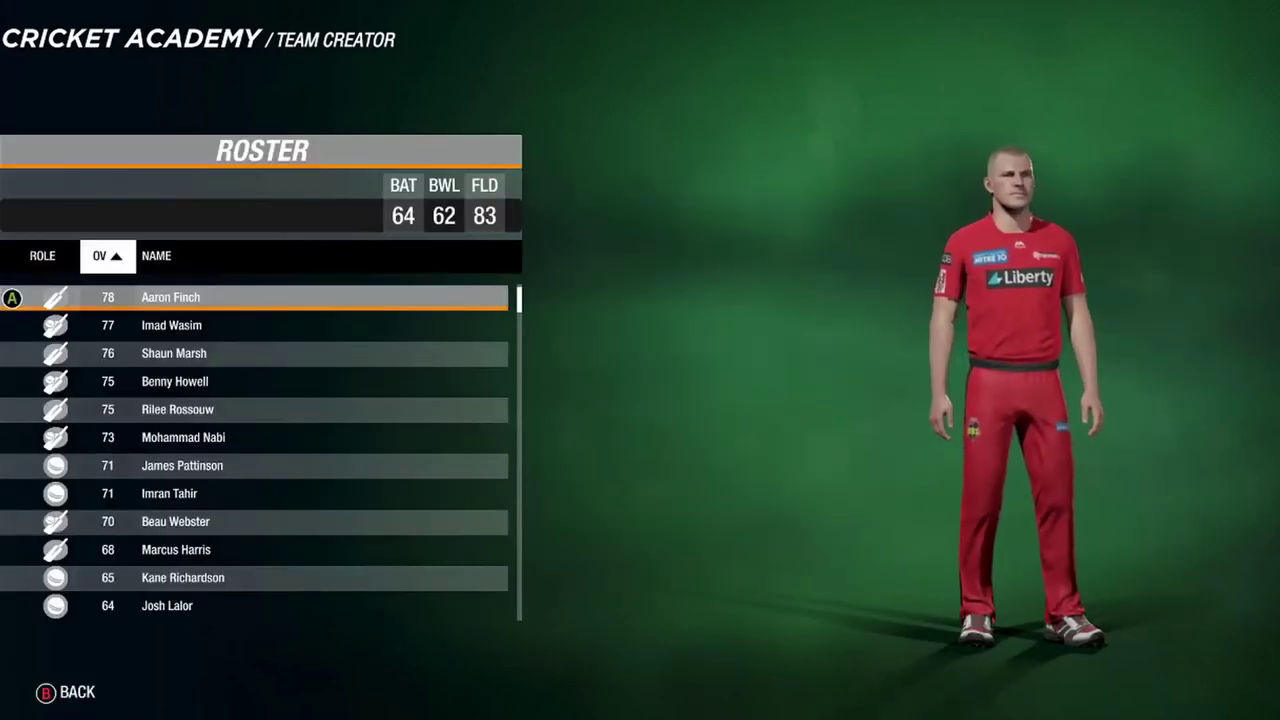
pyautogui.press('Down')
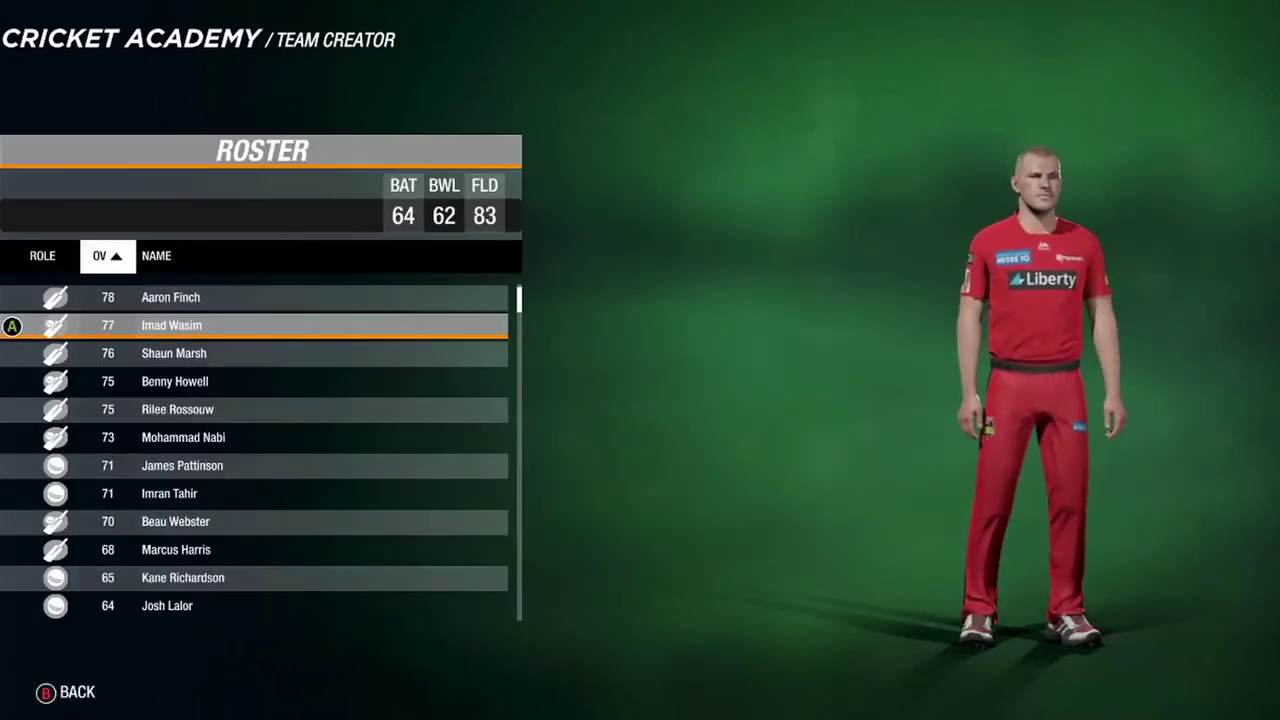
pyautogui.press('Down')
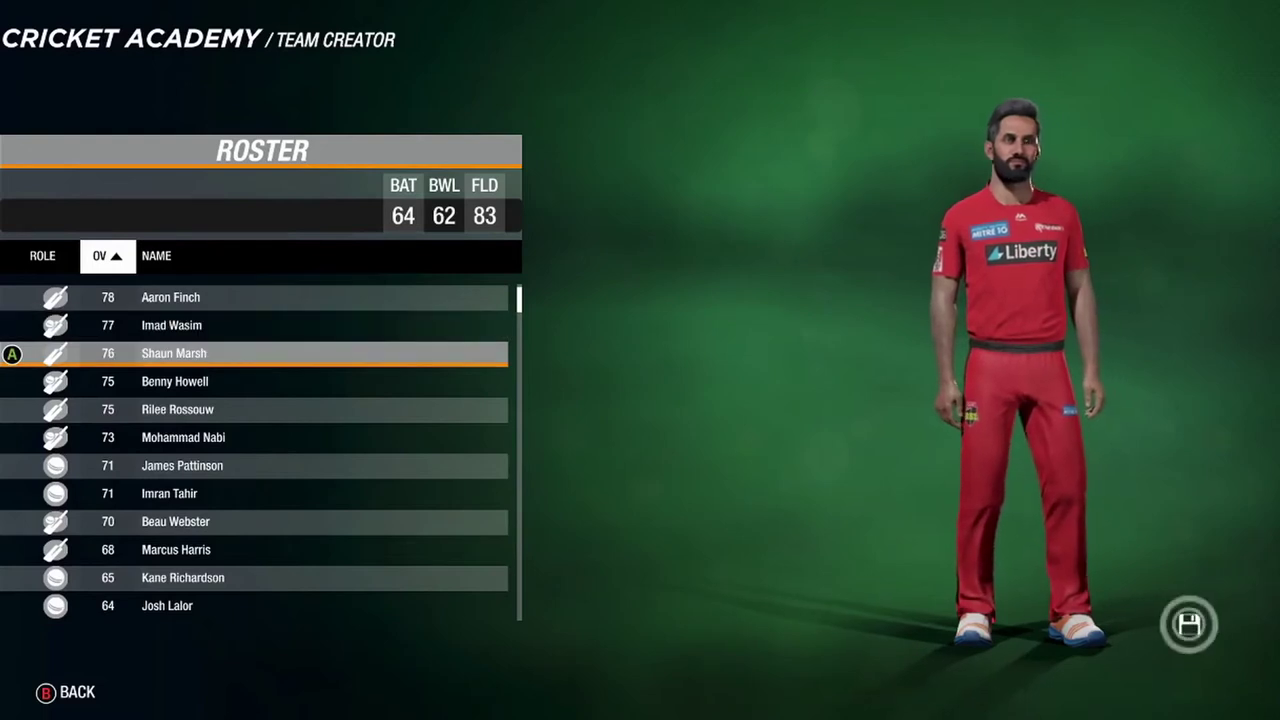
pyautogui.press('Down')
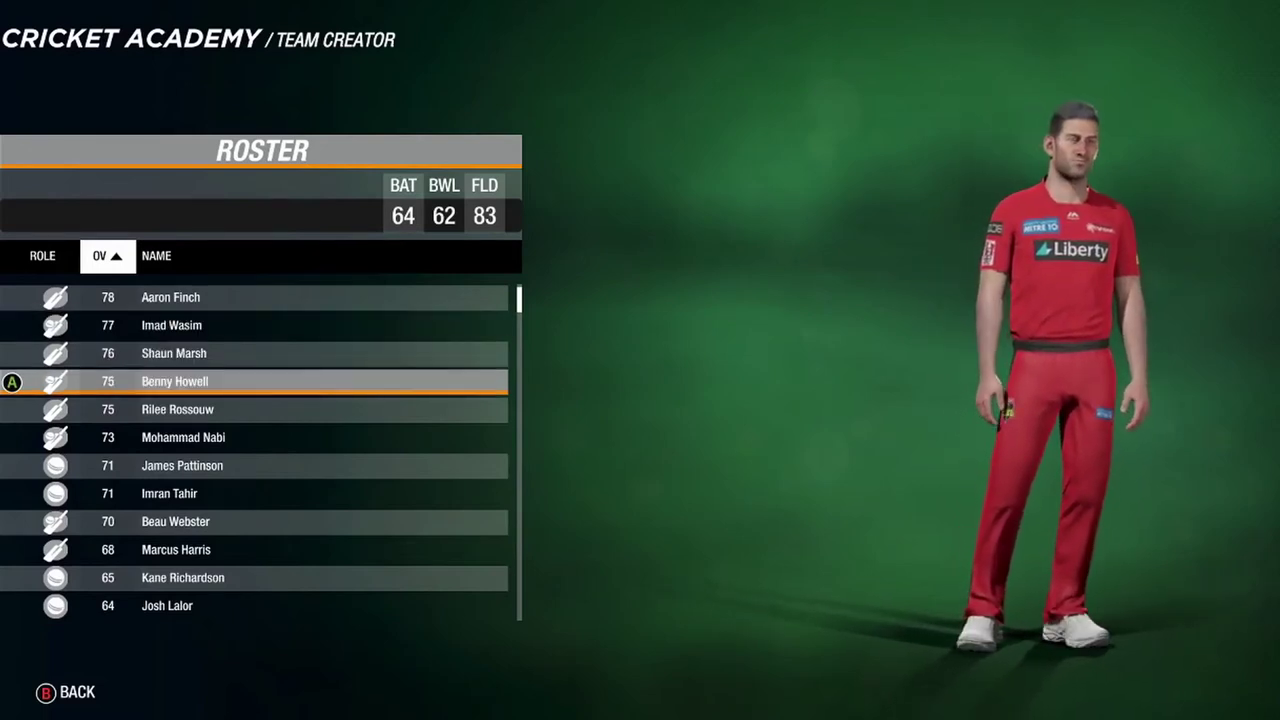
pyautogui.press('Down')
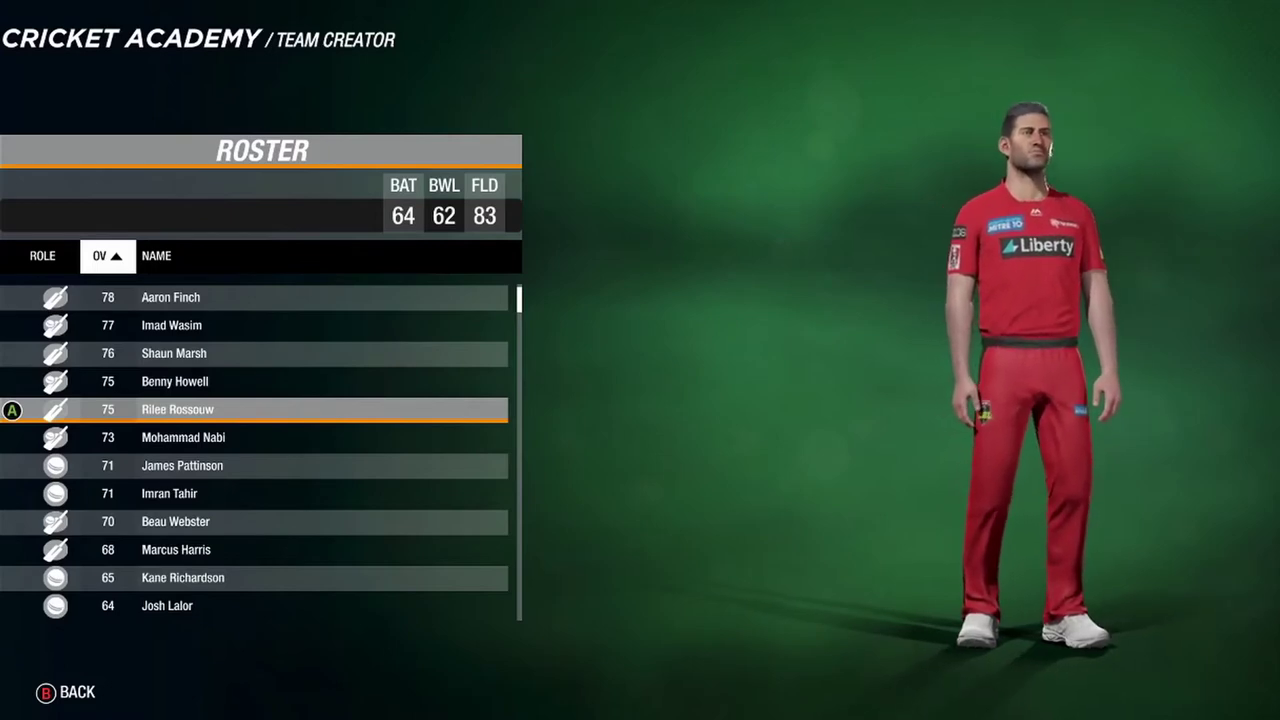
pyautogui.press('Down')
pyautogui.press('Down')
pyautogui.press('Down')
pyautogui.press('Down')
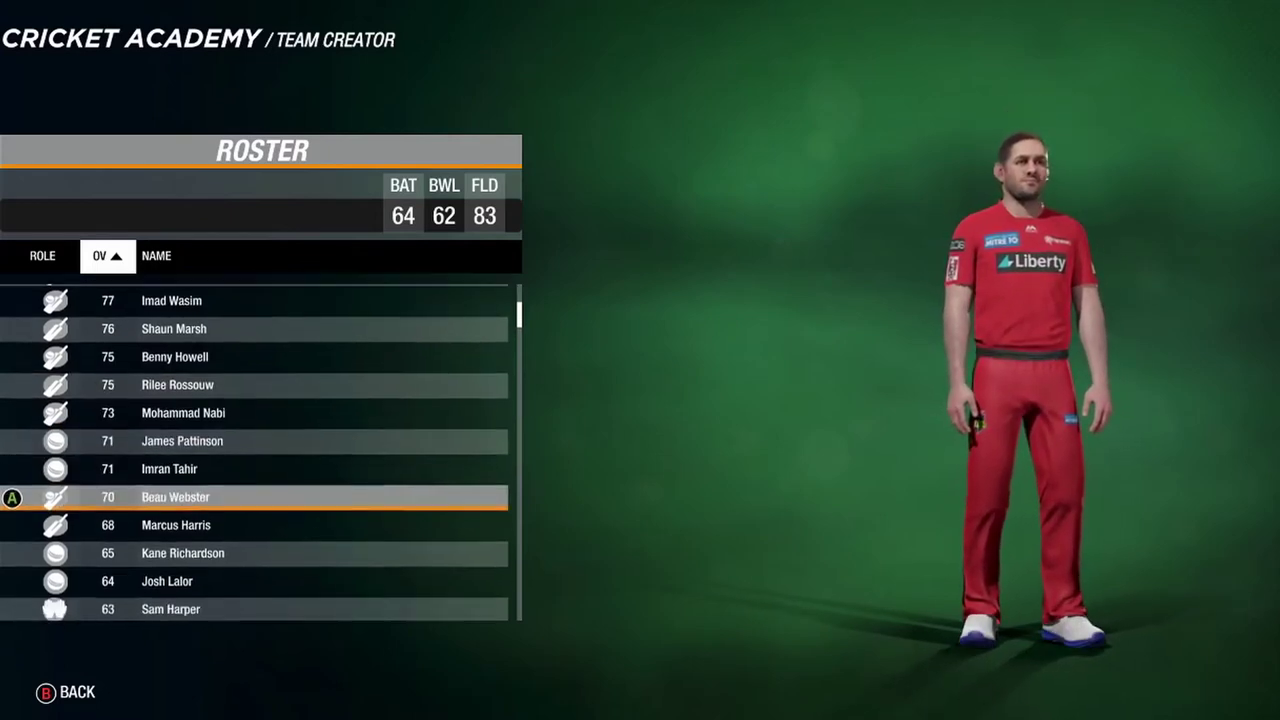
# Go back to the Melbourne community search results showing Renegades and Stars teams.
pyautogui.press('Escape')
pyautogui.press('Up')
pyautogui.press('Return')
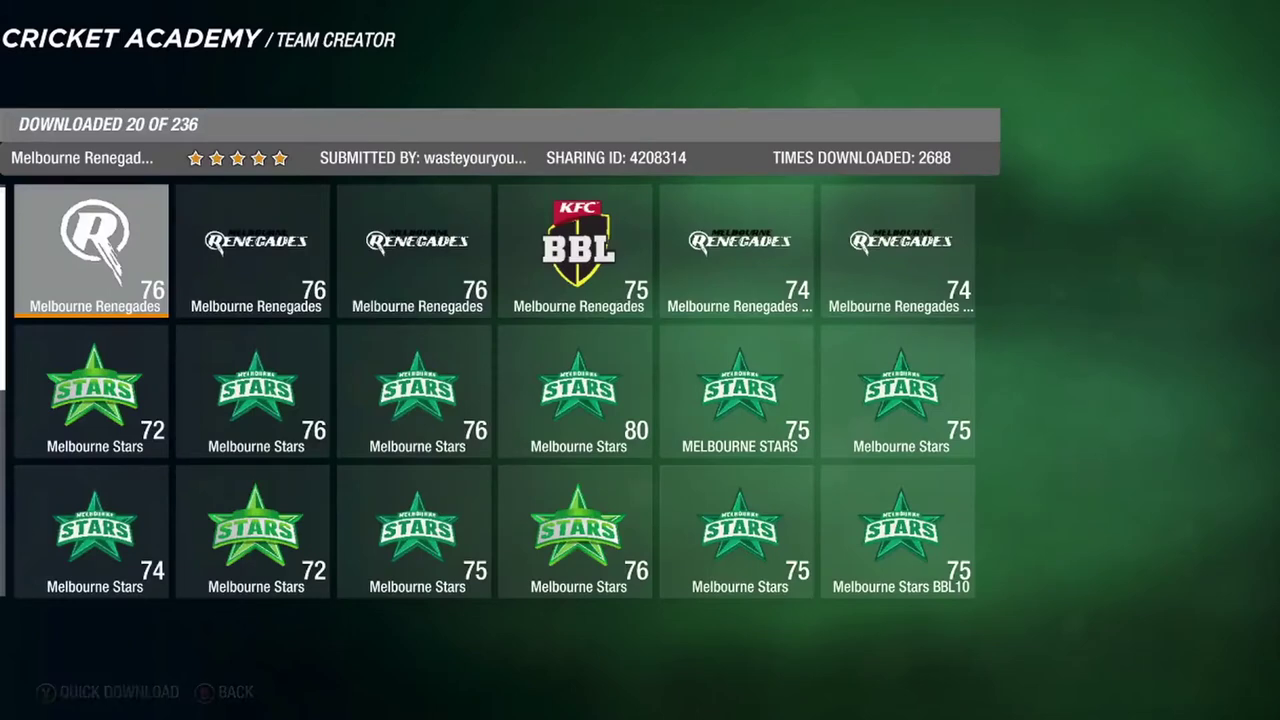
# Choose the first Melbourne Stars team and download it with logos.
pyautogui.press('Down')
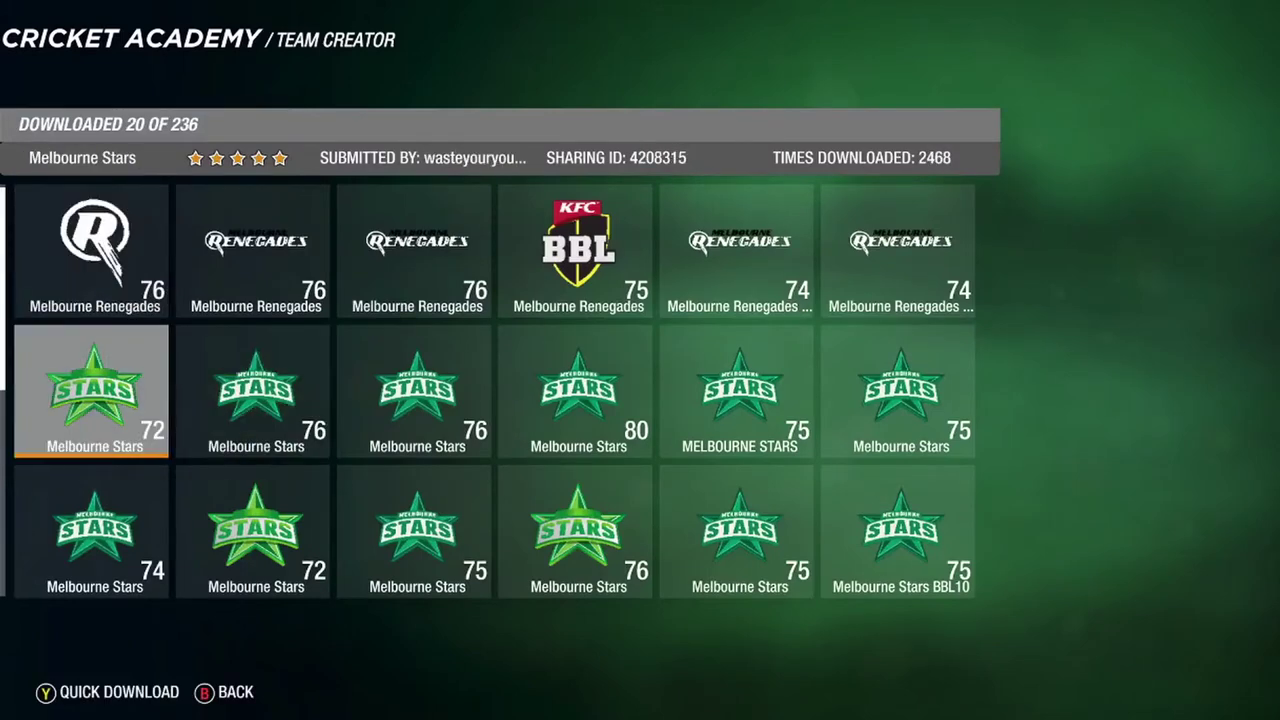
pyautogui.press('Right')
pyautogui.press('Left')
pyautogui.press('Right')
pyautogui.press('Left')
pyautogui.press('Escape')
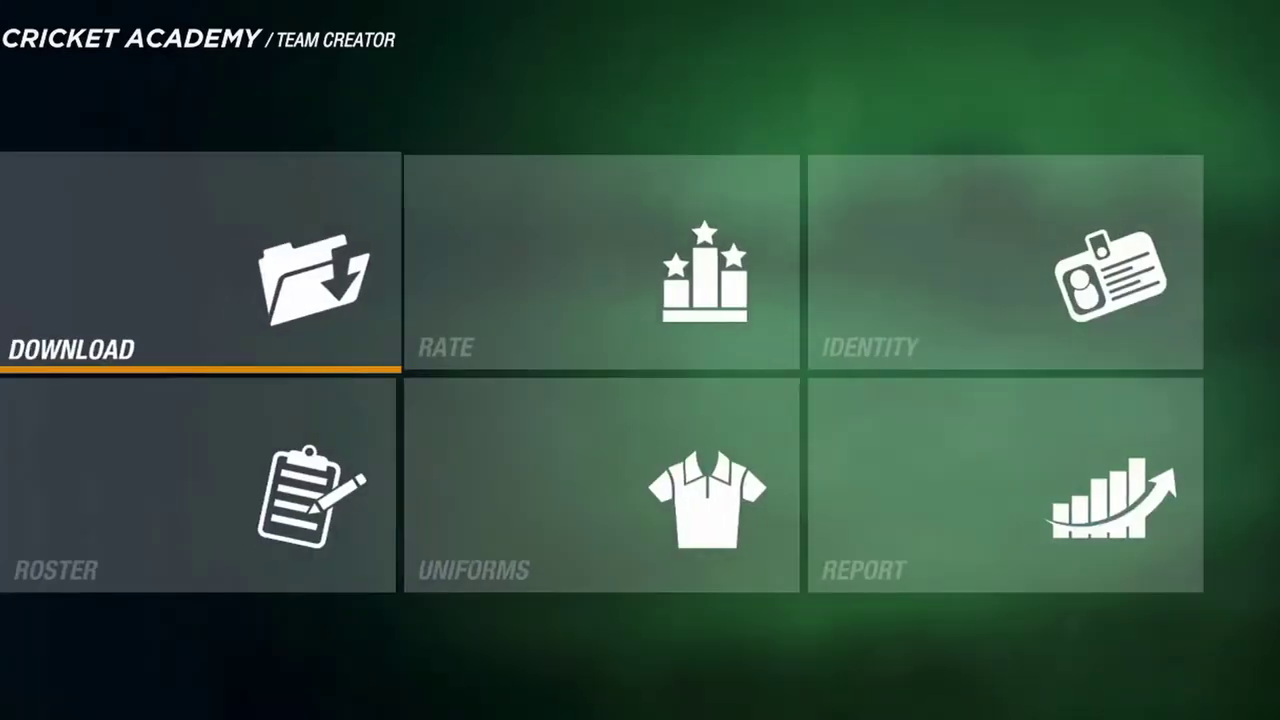
pyautogui.press('Return')
pyautogui.press('Return')
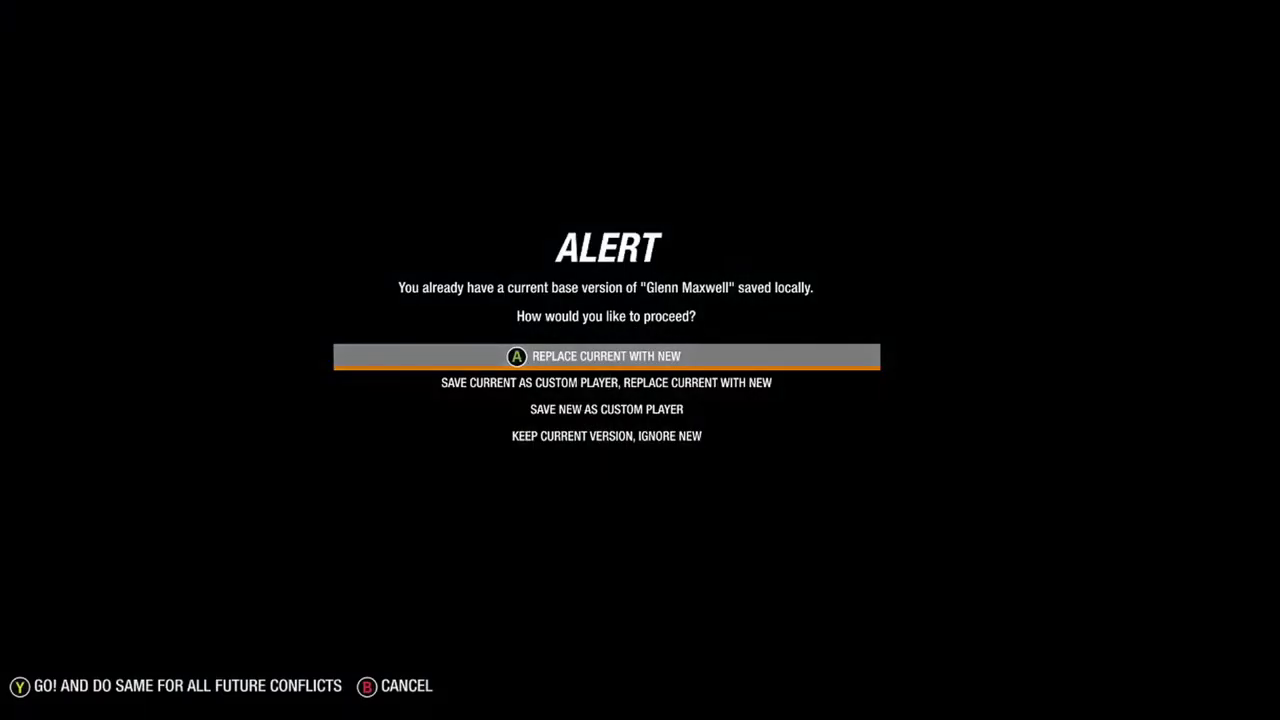
pyautogui.press('Return')
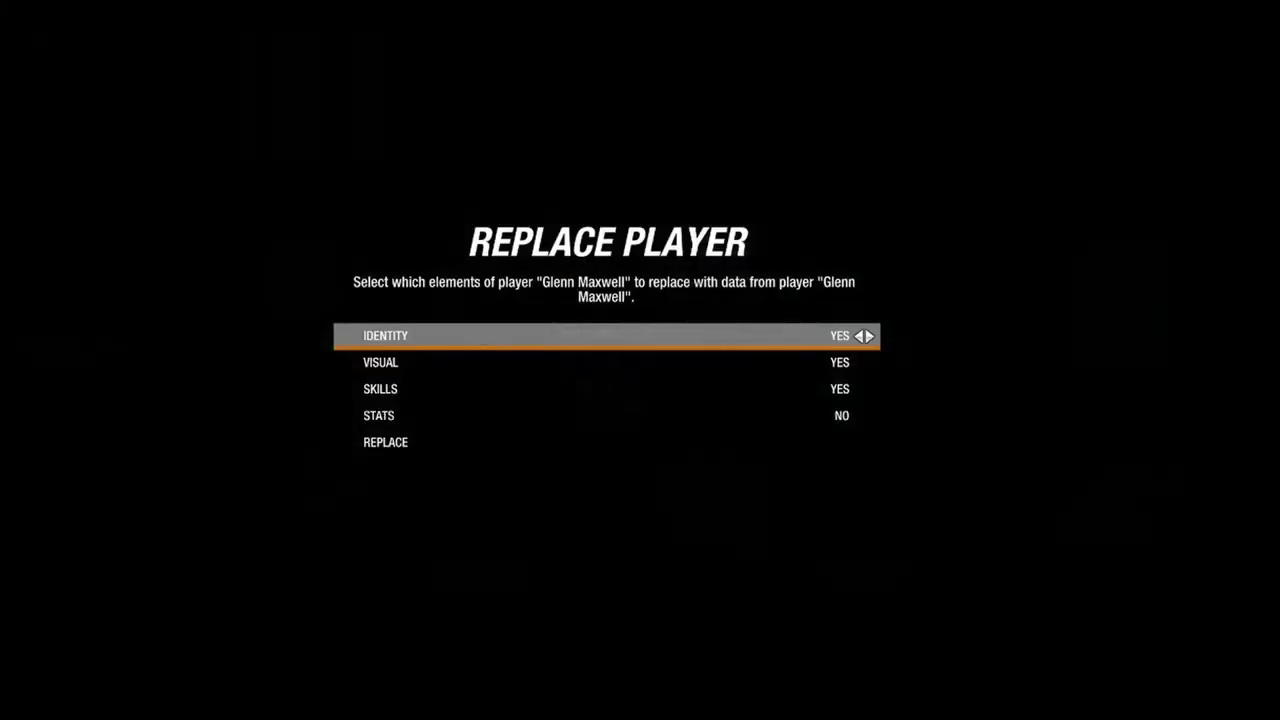
# Replace Glenn Maxwell and Dilbar Hussain with new versions including stats, and accept the new logo.
pyautogui.press('Down')
pyautogui.press('Down')
pyautogui.press('Down')
pyautogui.press('Right')
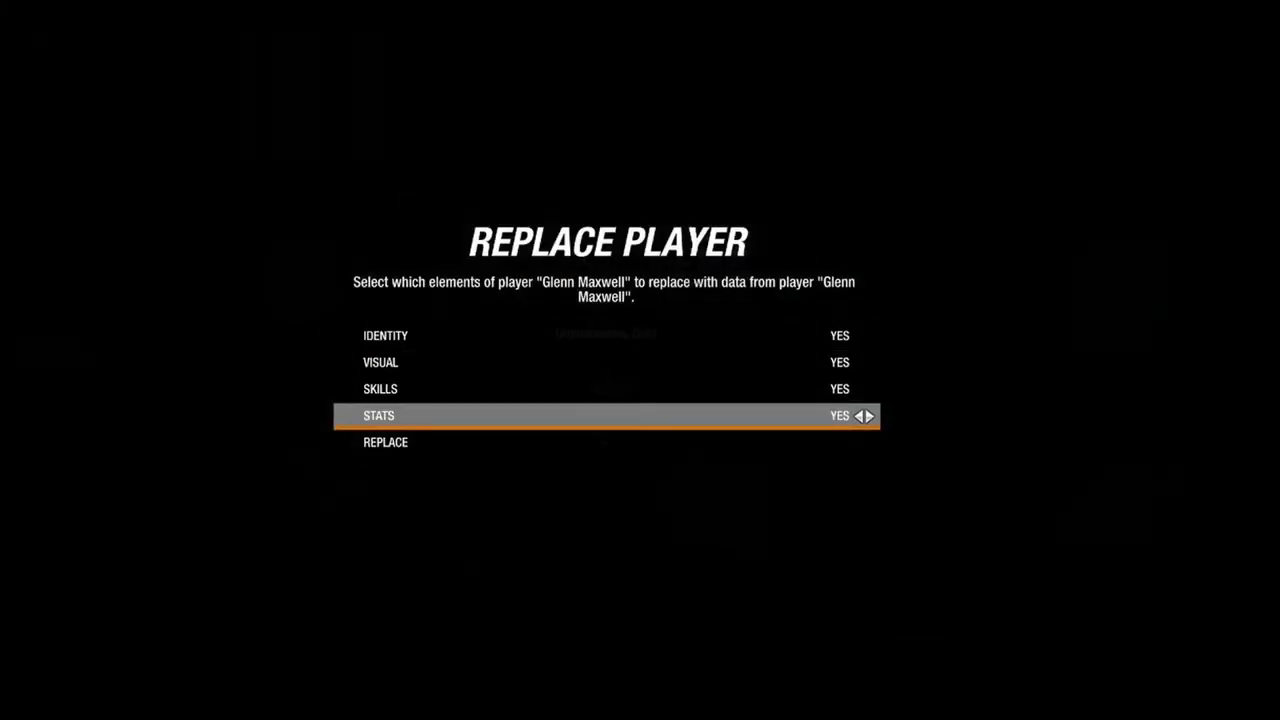
pyautogui.press('Down')
pyautogui.press('Return')
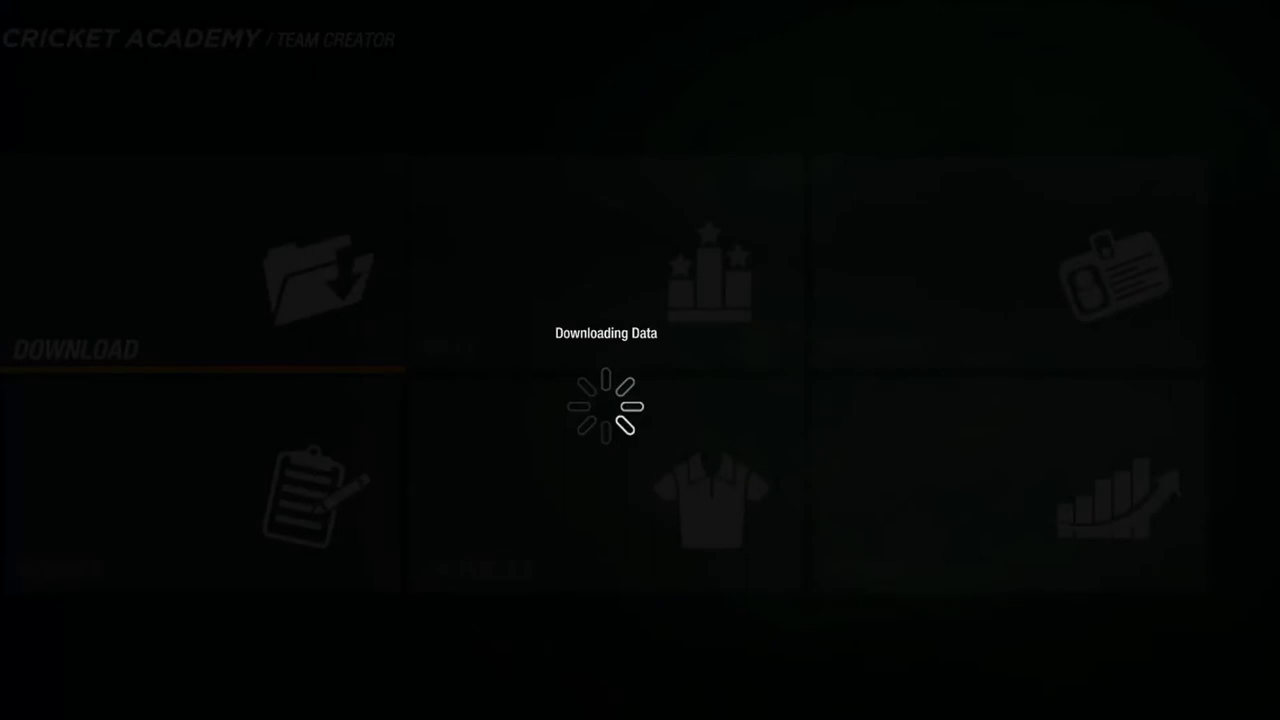
pyautogui.press('Return')
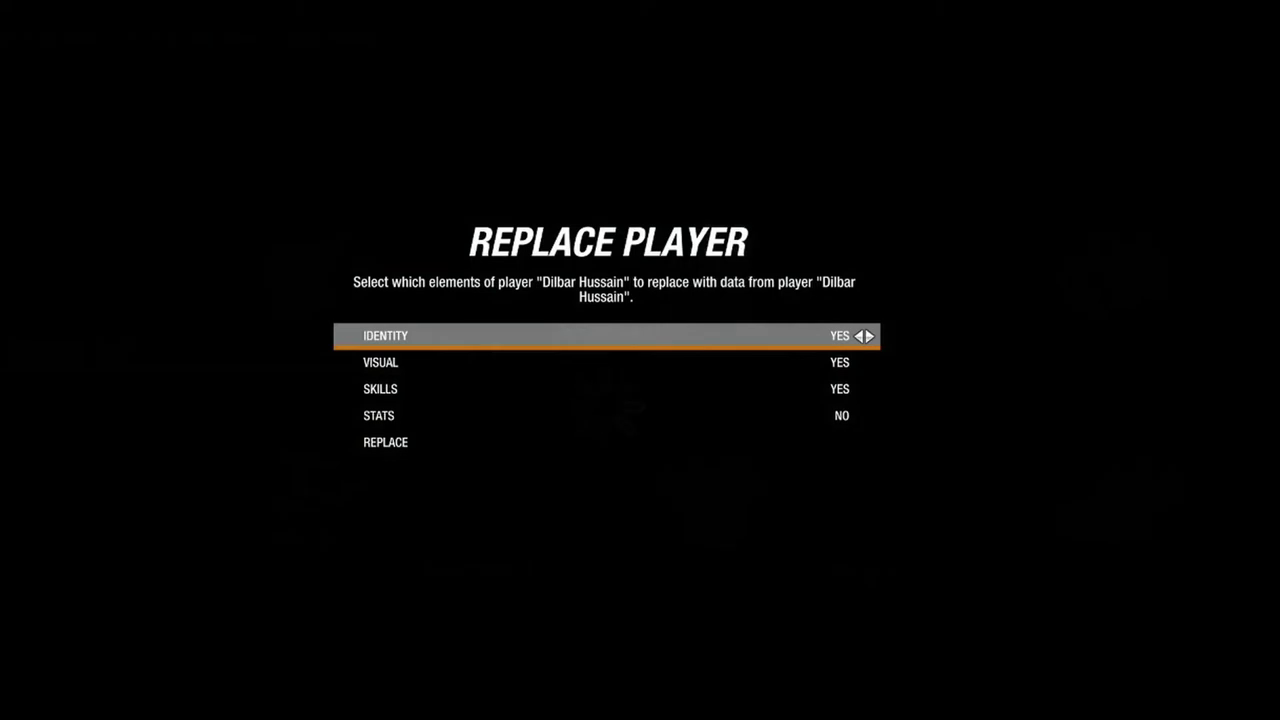
pyautogui.press('Down')
pyautogui.press('Down')
pyautogui.press('Down')
pyautogui.press('Right')
pyautogui.press('Down')
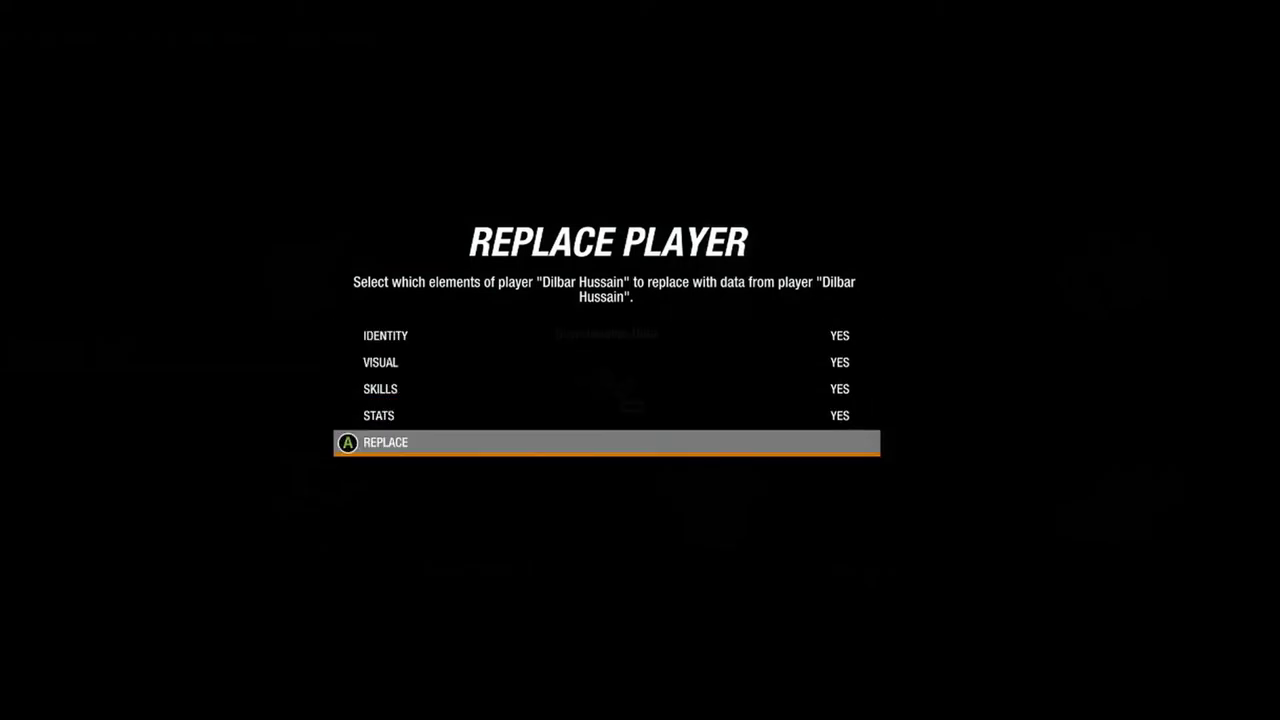
pyautogui.press('Return')
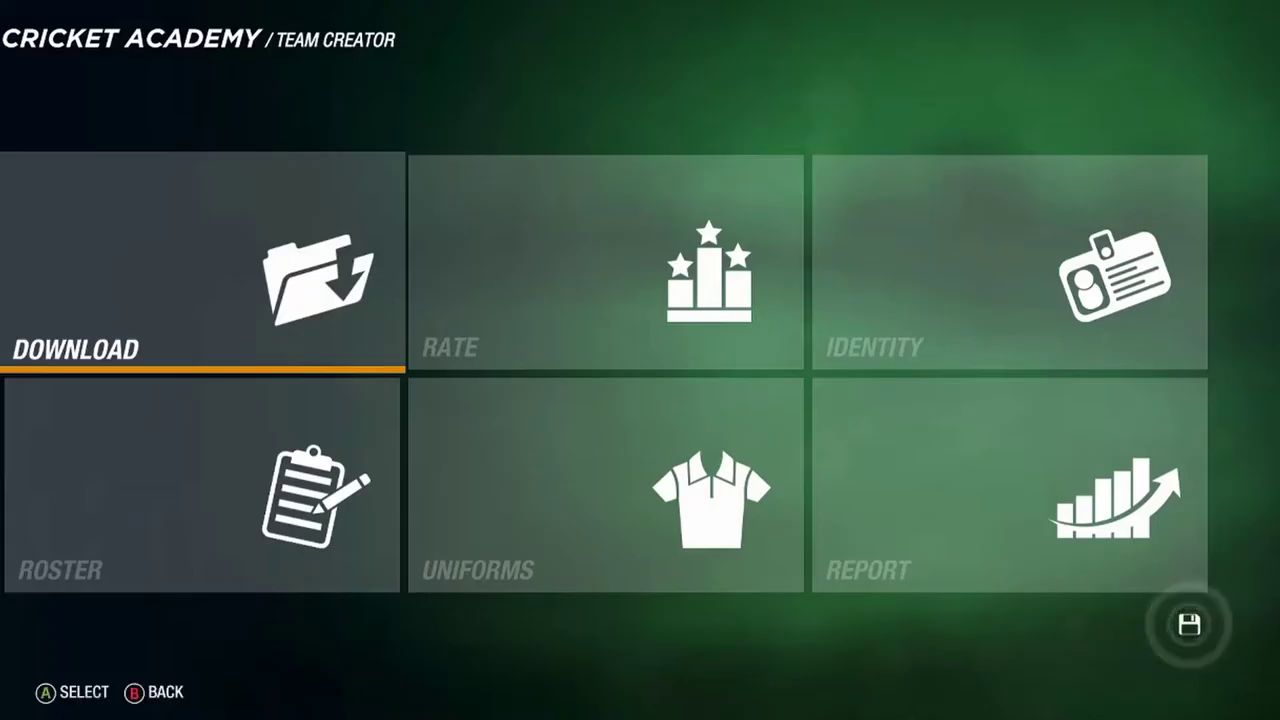
# Compare the Melbourne Stars green BBL home kit with the dark BBL AWAY kit.
pyautogui.press('Right')
pyautogui.press('Down')
pyautogui.press('Return')
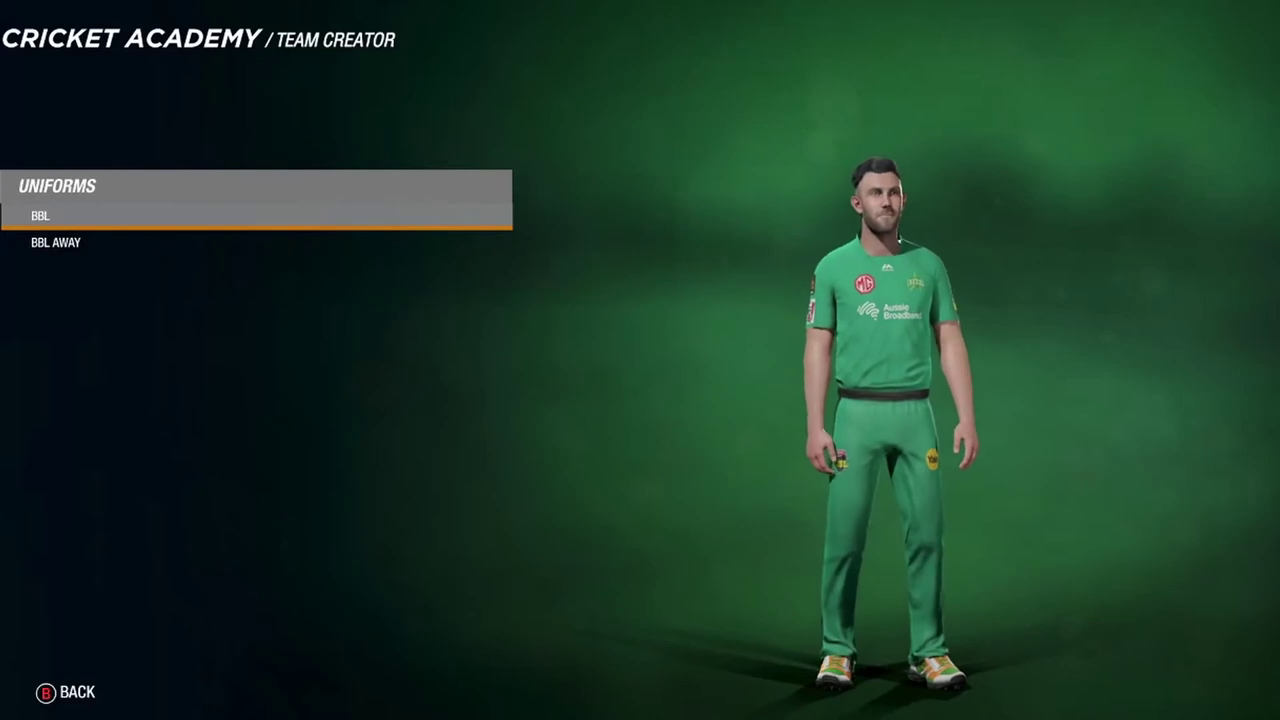
pyautogui.press('Down')
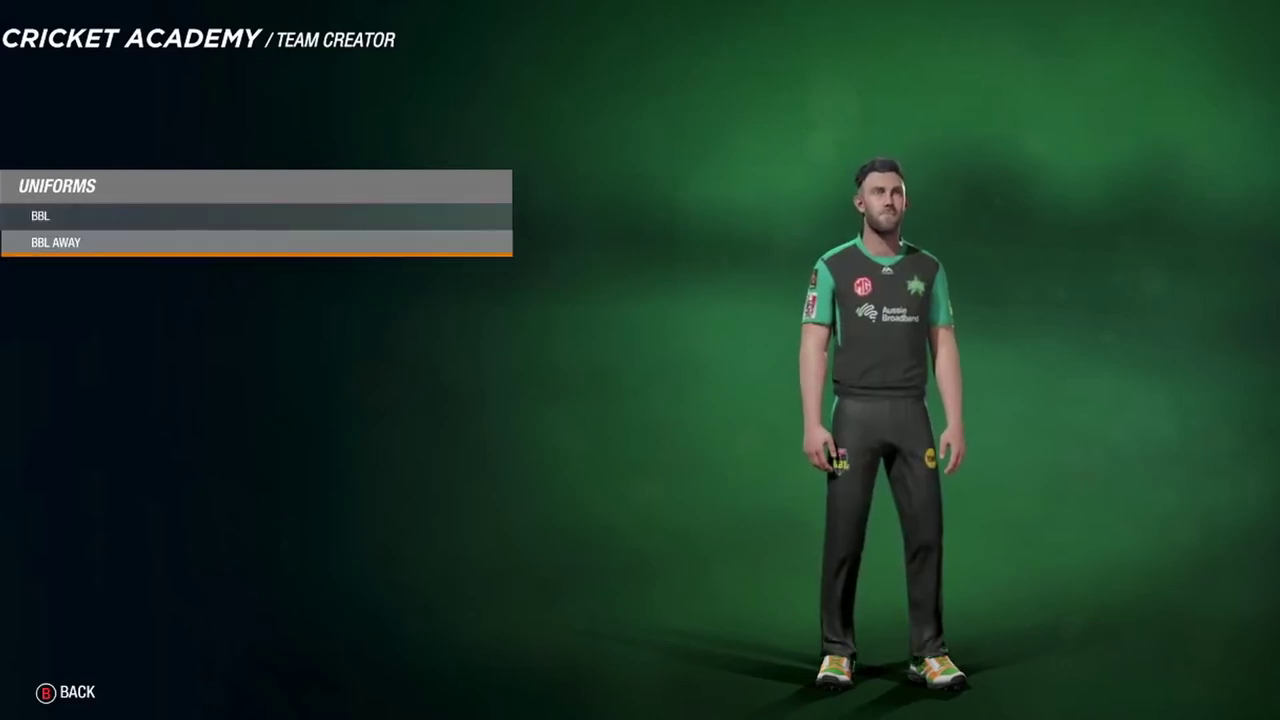
pyautogui.press('Up')
pyautogui.press('Down')
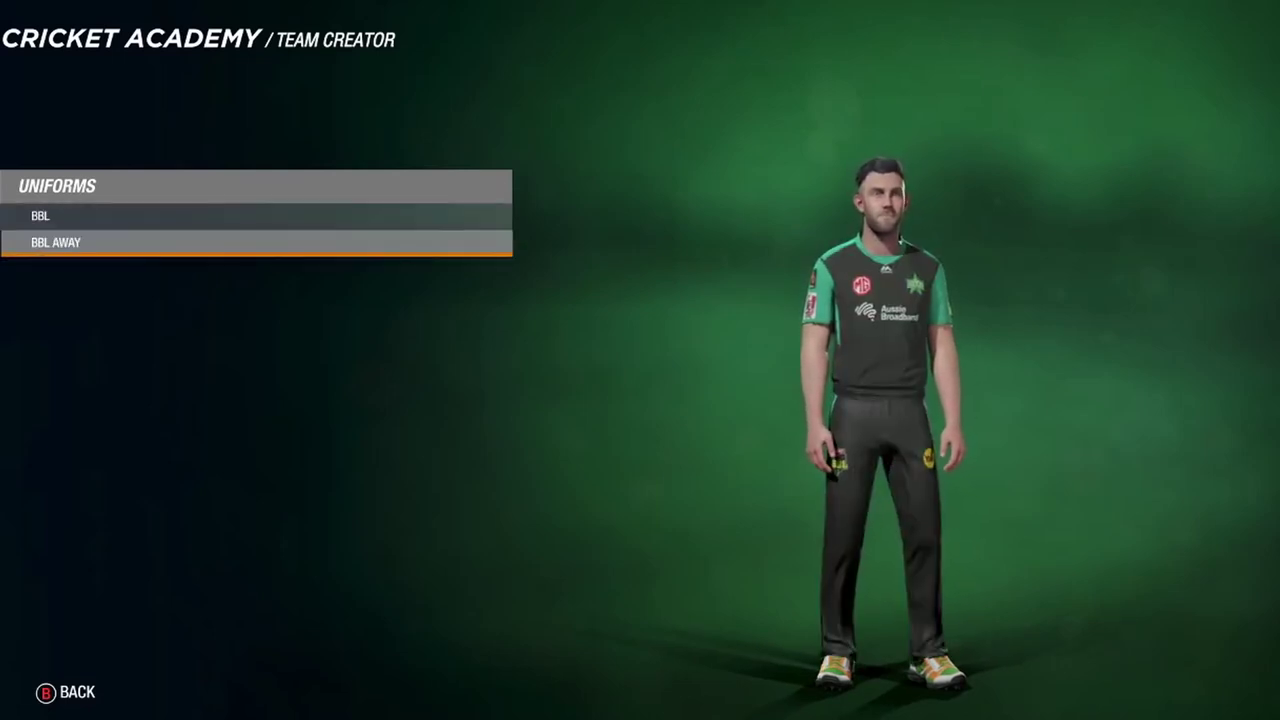
pyautogui.press('Up')
pyautogui.press('Down')
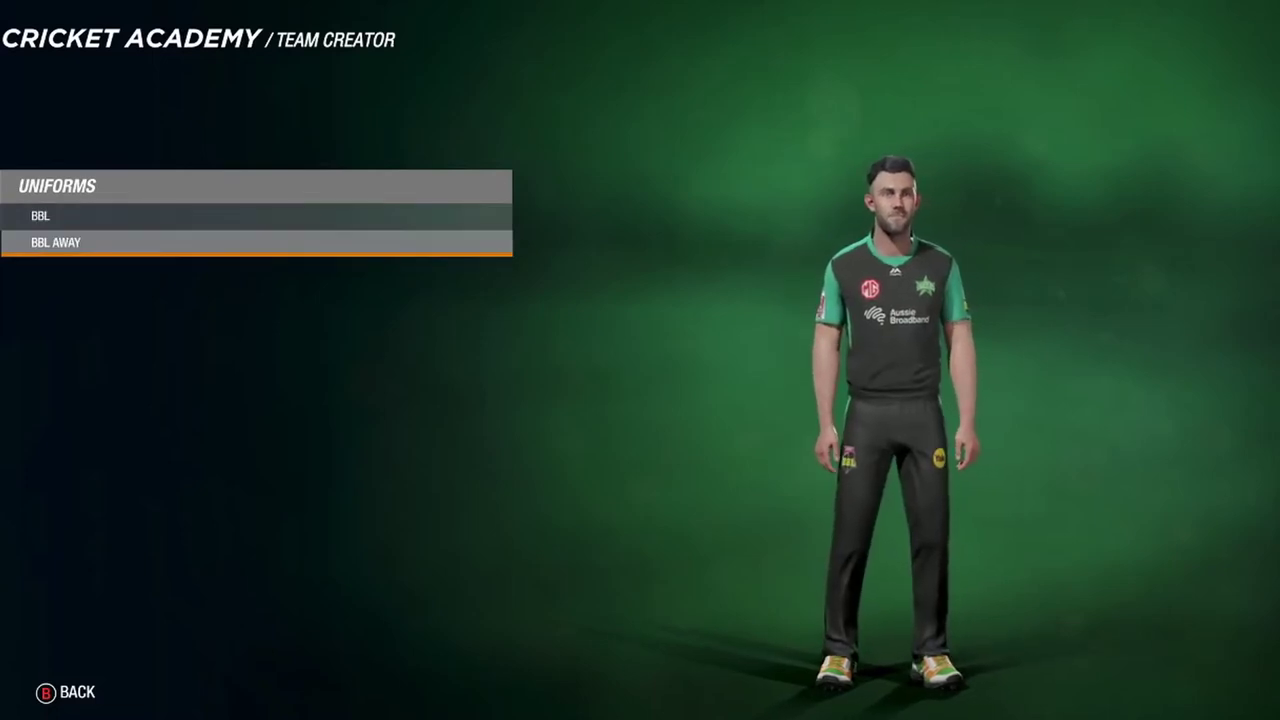
pyautogui.press('Escape')
# Step through the Stars roster (70 bowling, 78 fielding), then return to the Melbourne search results.
pyautogui.press('Left')
pyautogui.press('Return')
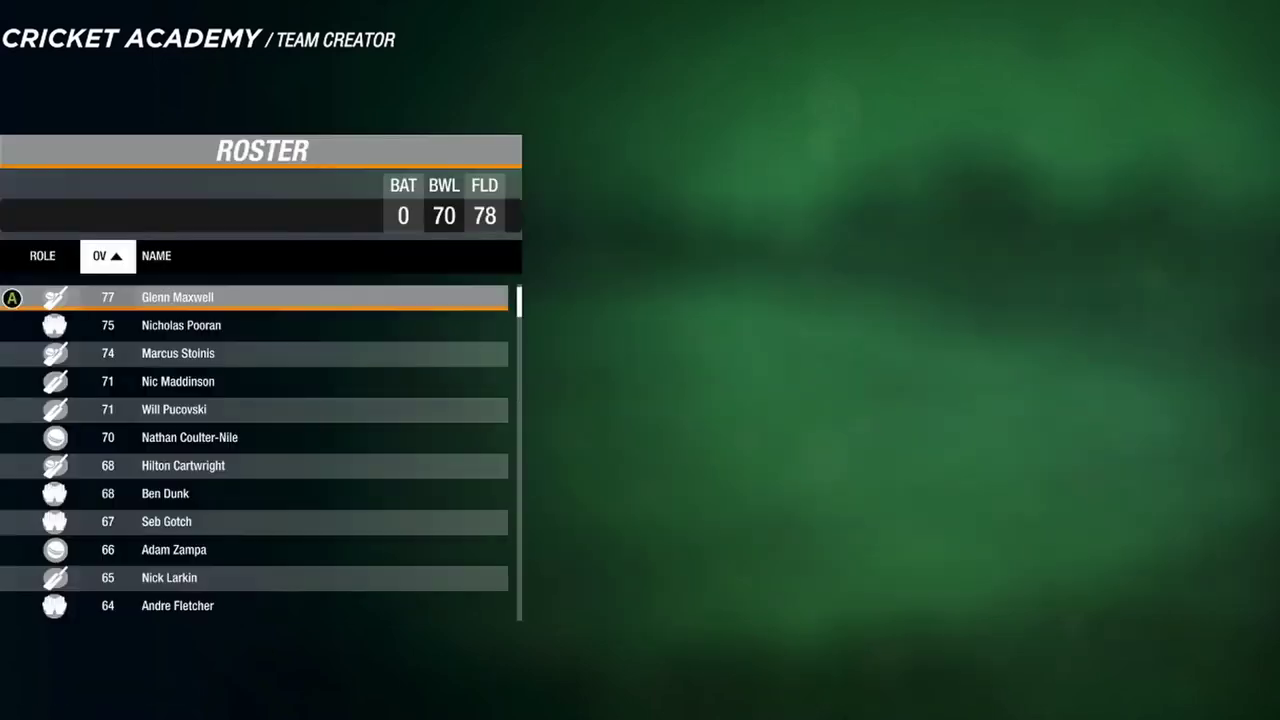
pyautogui.press('Down')
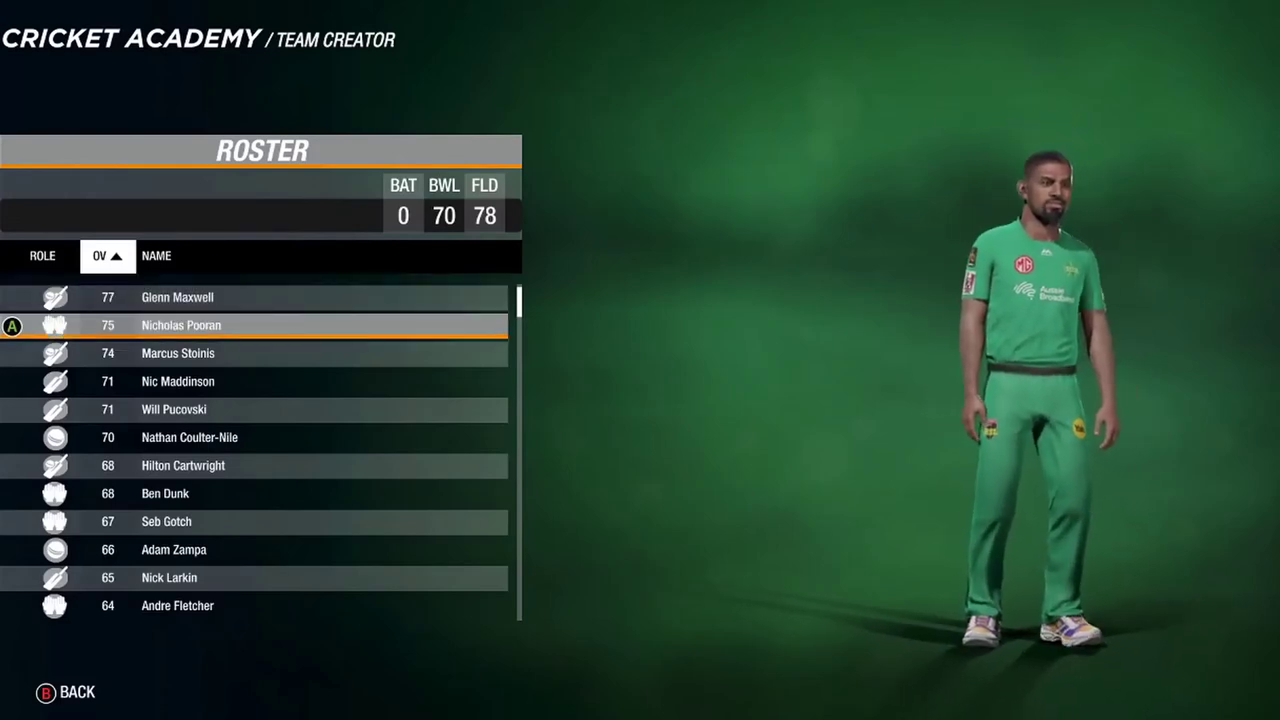
pyautogui.press('Down')
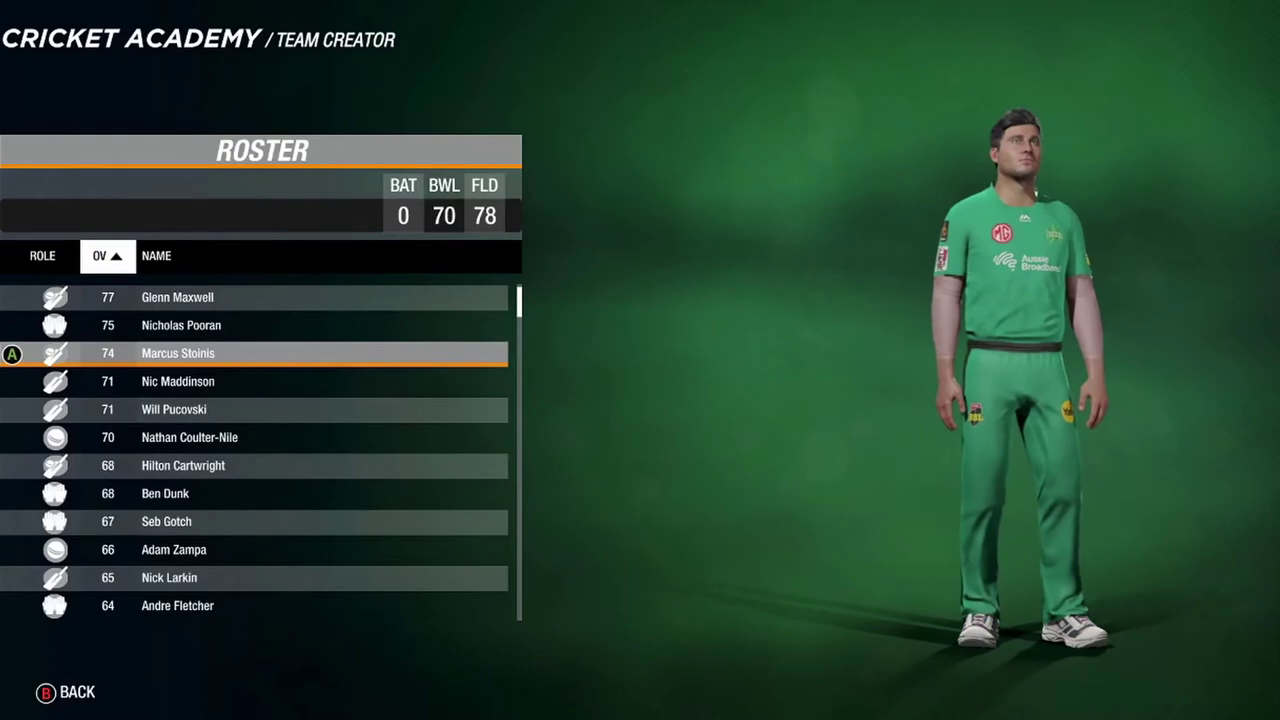
pyautogui.press('Down')
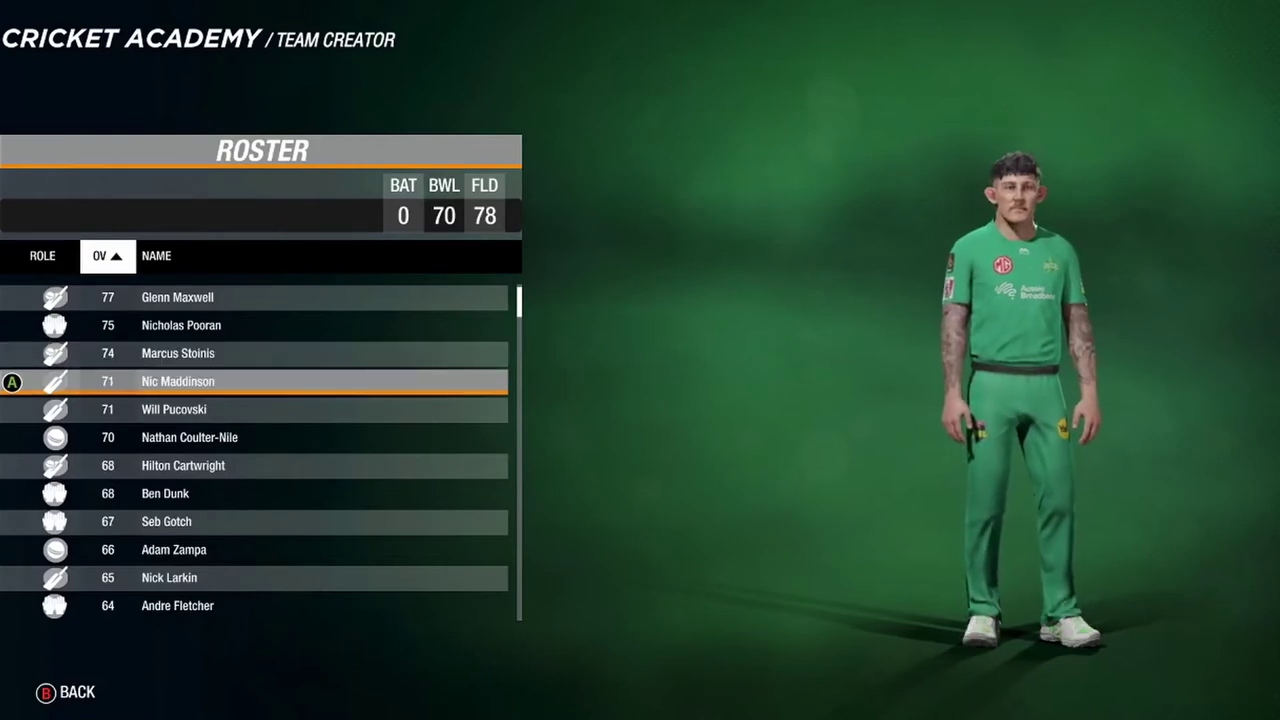
pyautogui.press('Down')
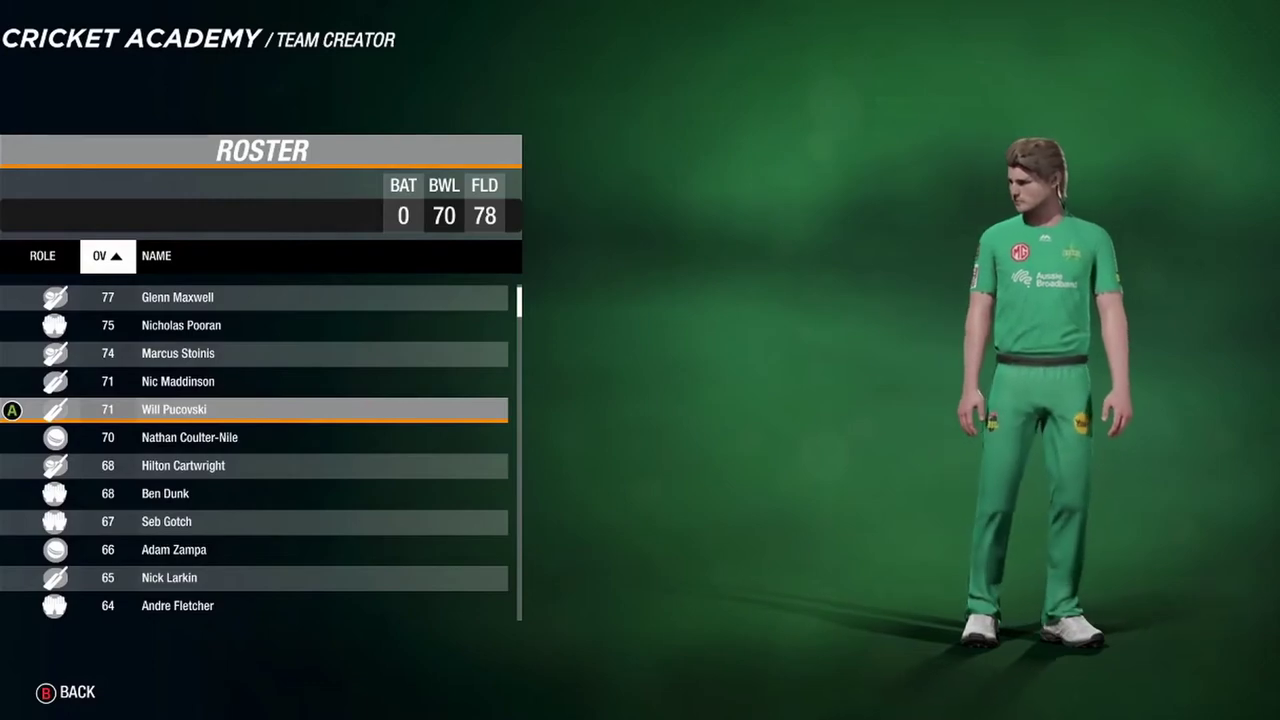
pyautogui.press('Escape')
pyautogui.press('Up')
pyautogui.press('Return')
pyautogui.press('Escape')
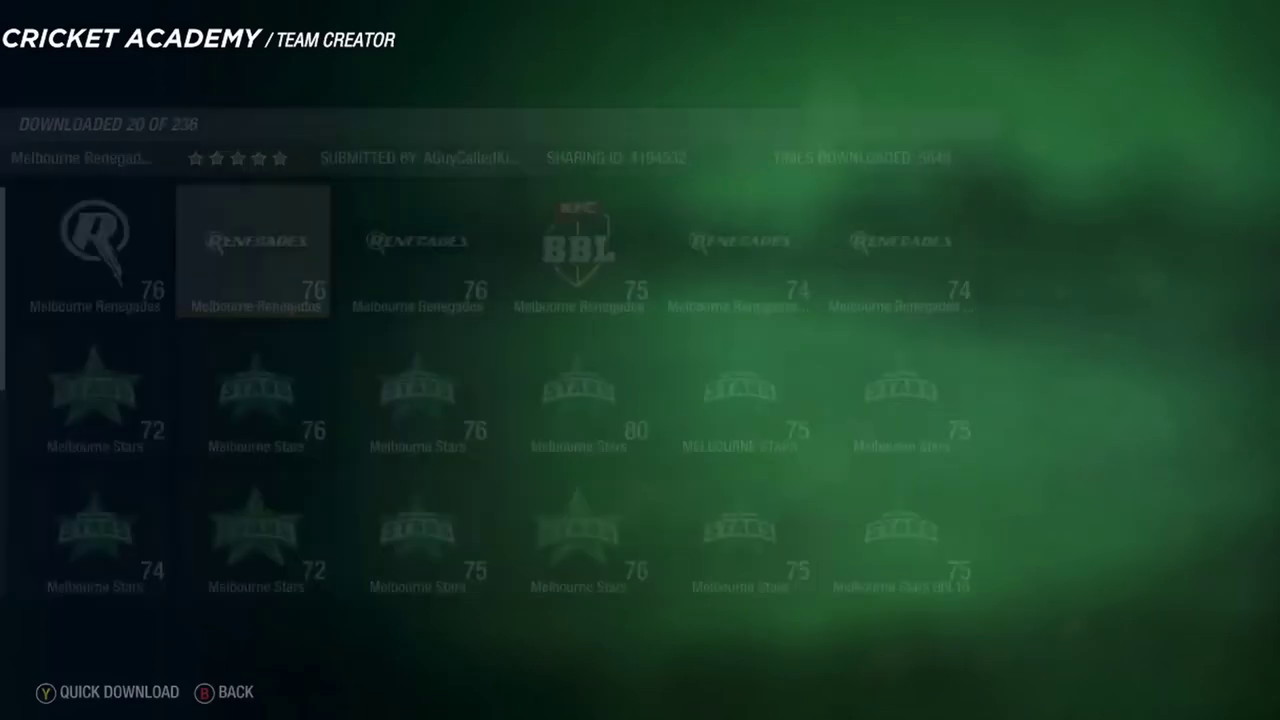
# Set Team Name Contains to 'Sydney' and run the community search.
pyautogui.press('Down')
pyautogui.press('Down')
pyautogui.press('Down')
pyautogui.press('Return')
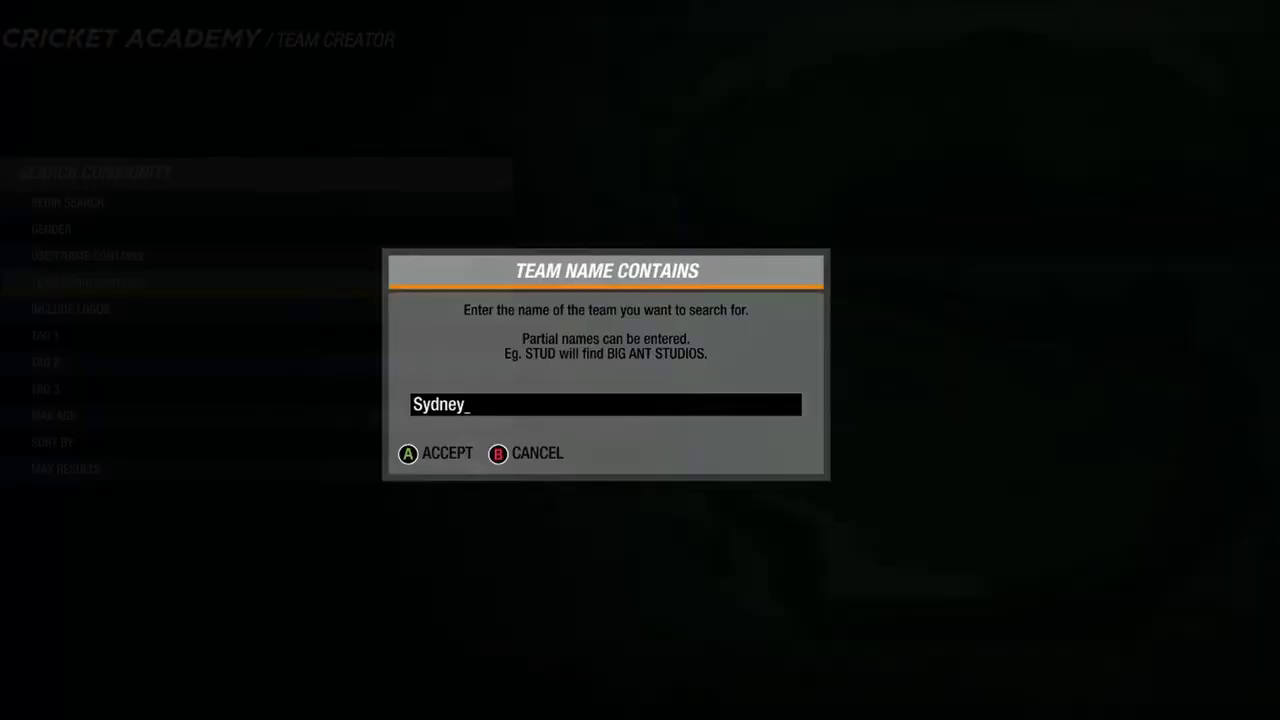
pyautogui.write('Sydney')
pyautogui.press('Return')
pyautogui.press('Up')
pyautogui.press('Up')
pyautogui.press('Up')
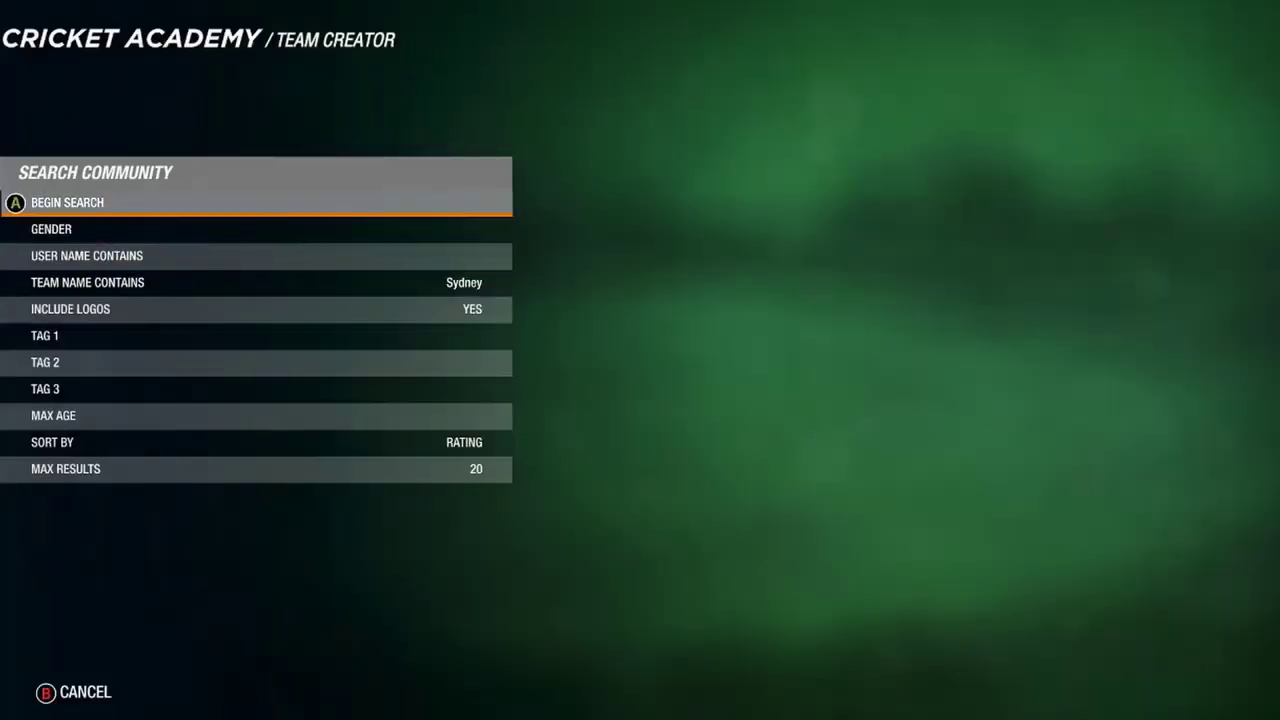
pyautogui.press('Return')
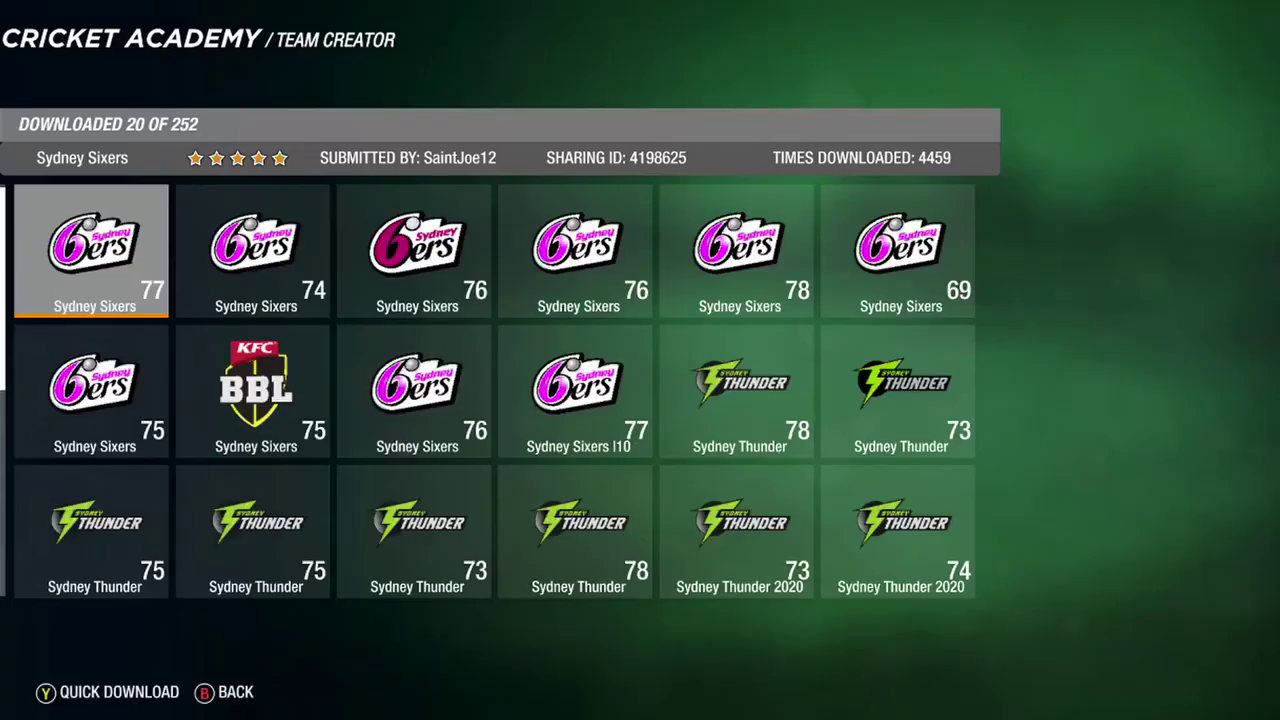
# Download the third Sydney Sixers team with logos, accepting the logo replacement.
pyautogui.press('Right')
pyautogui.press('Right')
pyautogui.press('Right')
pyautogui.press('Left')
pyautogui.press('Return')
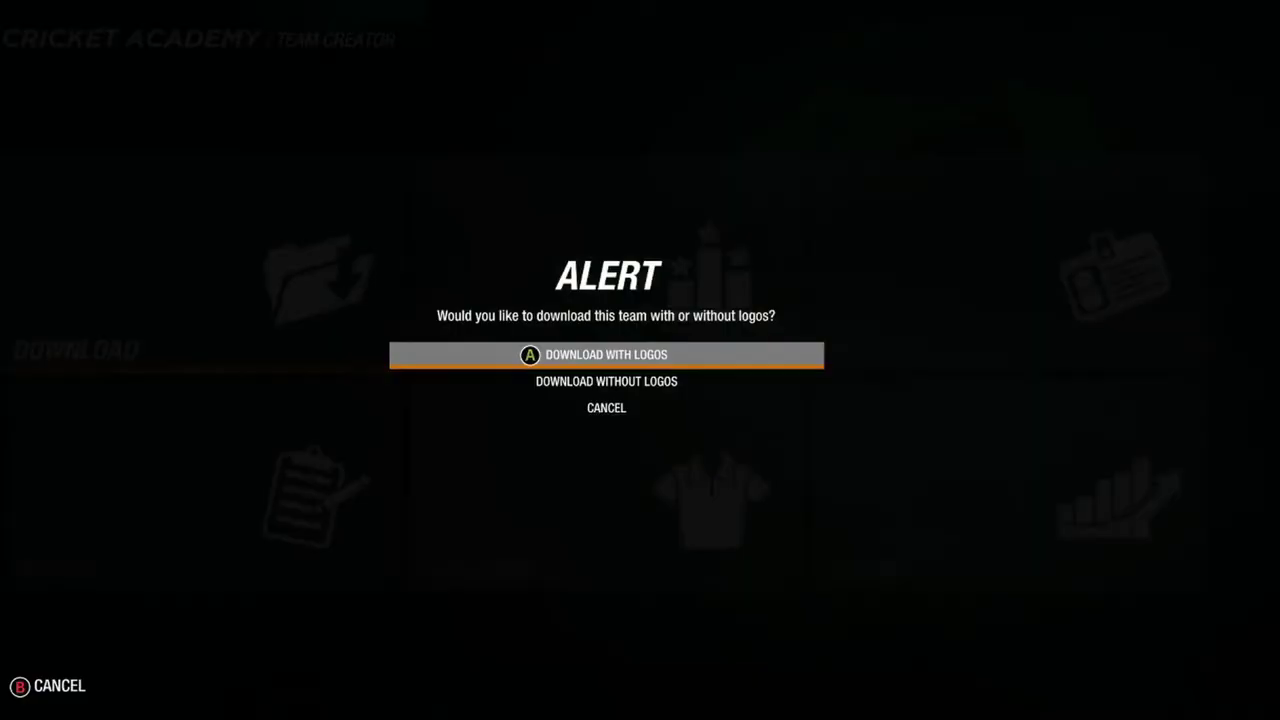
pyautogui.press('Return')
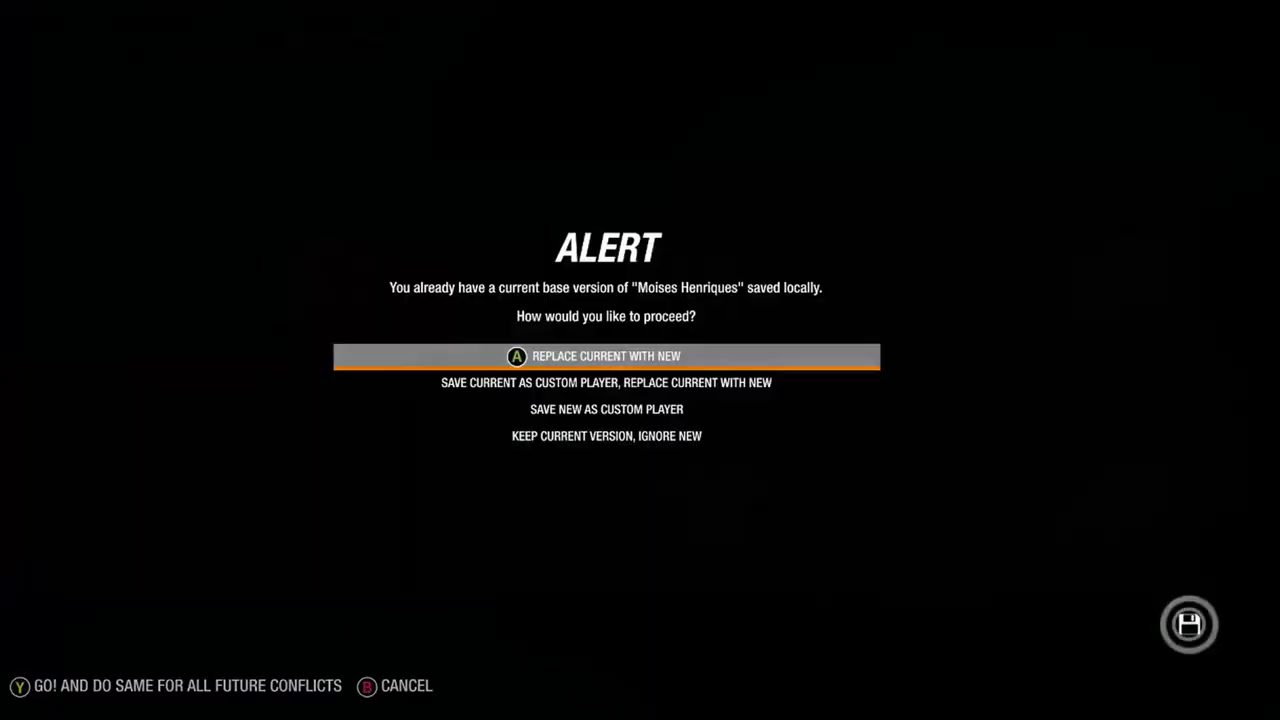
pyautogui.press('Down')
pyautogui.press('Up')
pyautogui.press('Return')
# Replace both clashing players including stats, then view the Sixers' pink BBL home kit.
pyautogui.press('Down')
pyautogui.press('Down')
pyautogui.press('Down')
pyautogui.press('Right')
pyautogui.press('Down')
pyautogui.press('Return')
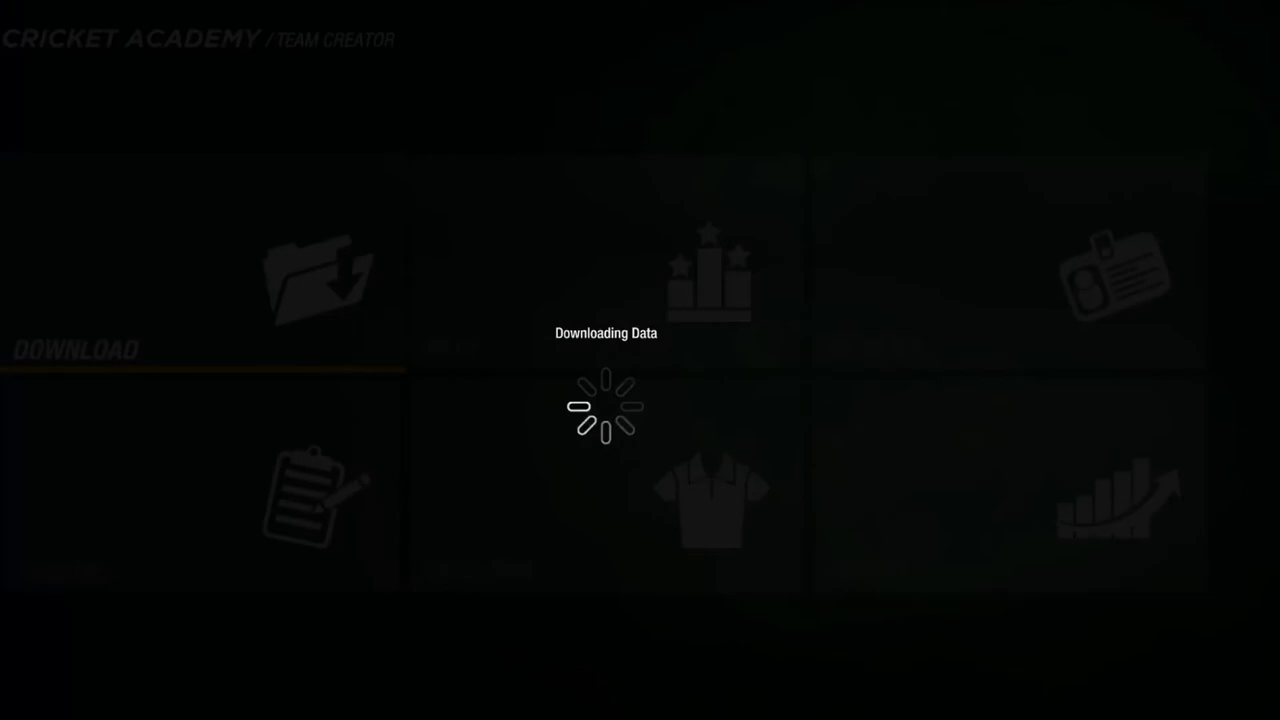
pyautogui.press('Down')
pyautogui.press('Down')
pyautogui.press('Down')
pyautogui.press('Right')
pyautogui.press('Down')
pyautogui.press('Return')
pyautogui.press('Right')
pyautogui.press('Down')
pyautogui.press('Return')
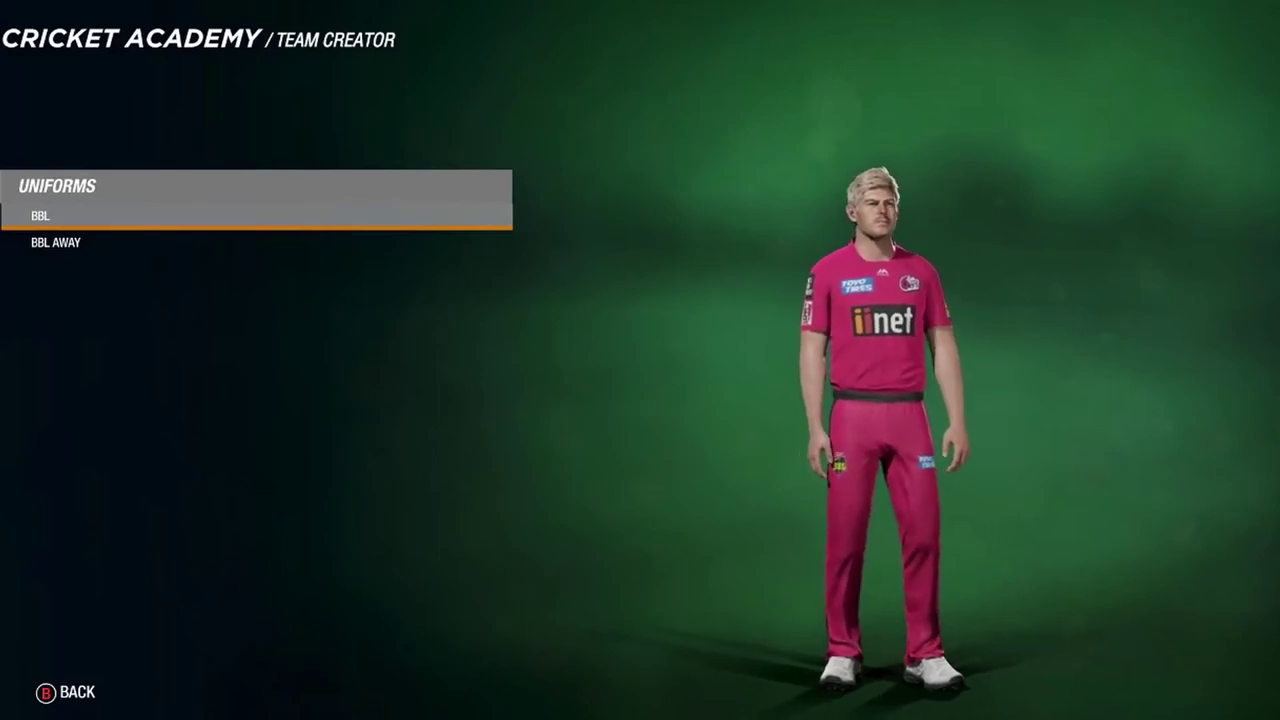
# Preview the black-and-pink away kit, browse the roster past Starc, Vince and Hughes, and return to Team Creator.
pyautogui.press('Down')
pyautogui.press('Escape')
pyautogui.press('Left')
pyautogui.press('Return')
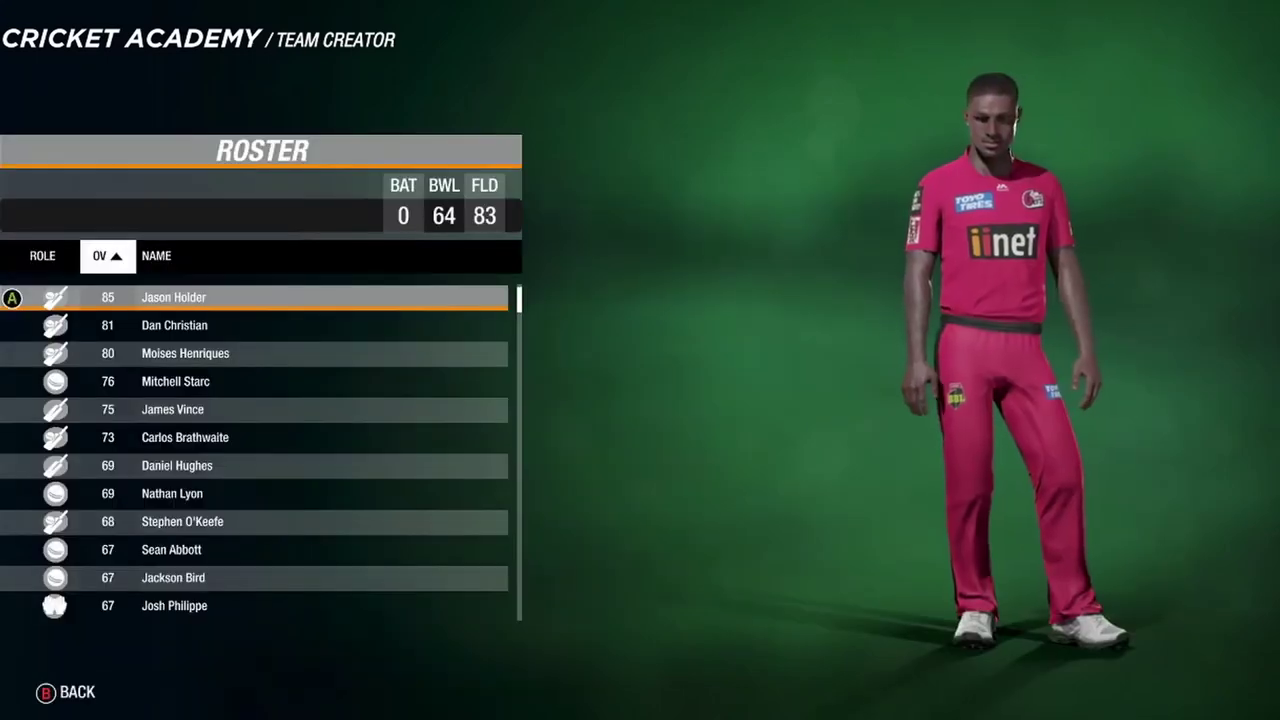
pyautogui.press('Down')
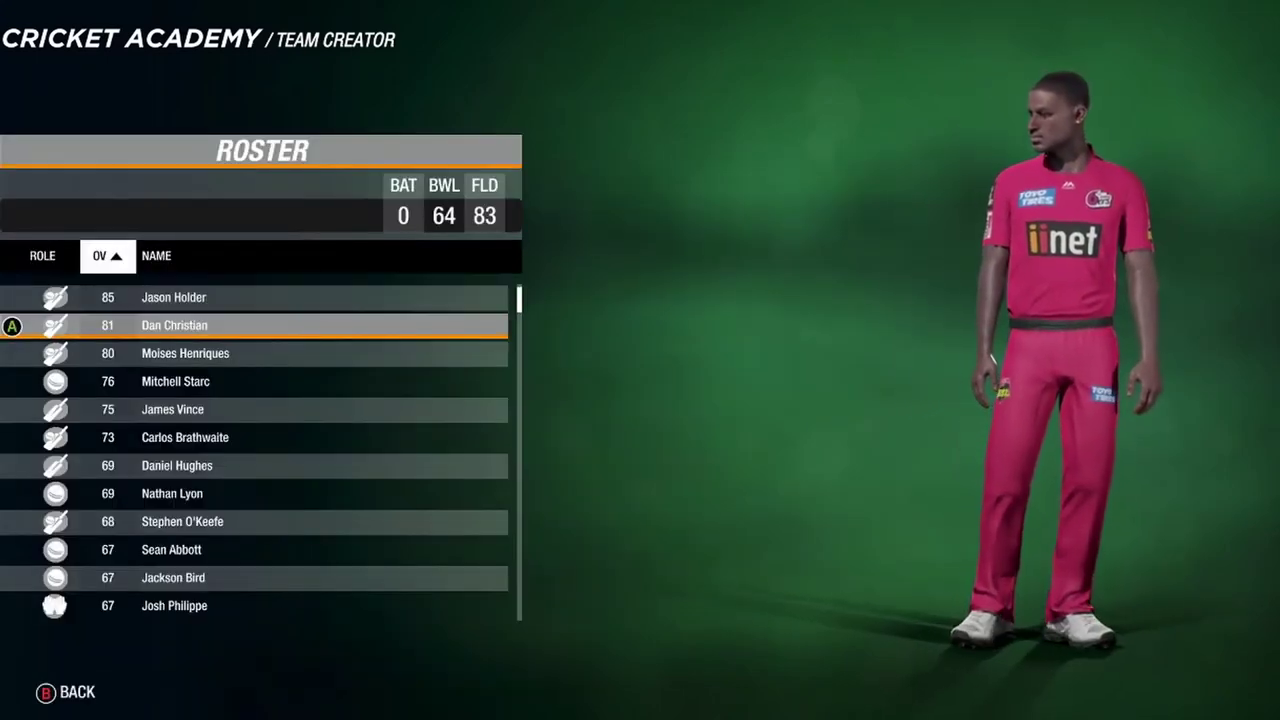
pyautogui.press('Down')
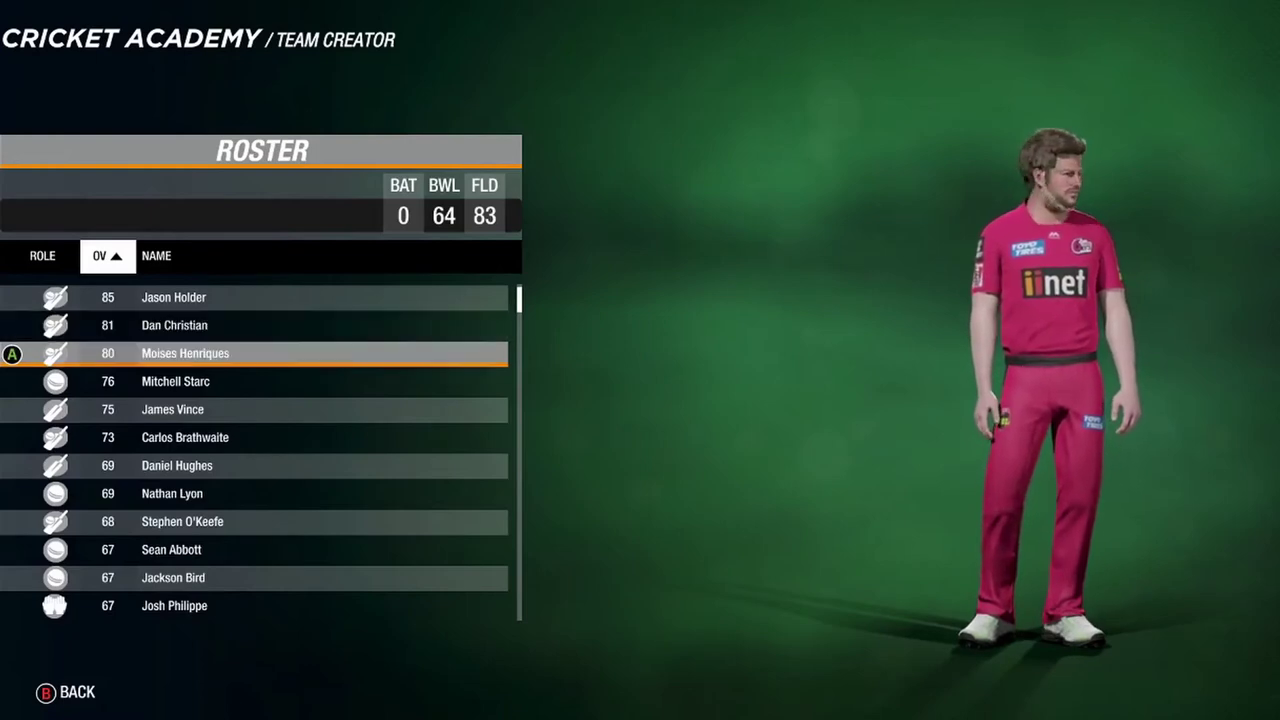
pyautogui.press('Down')
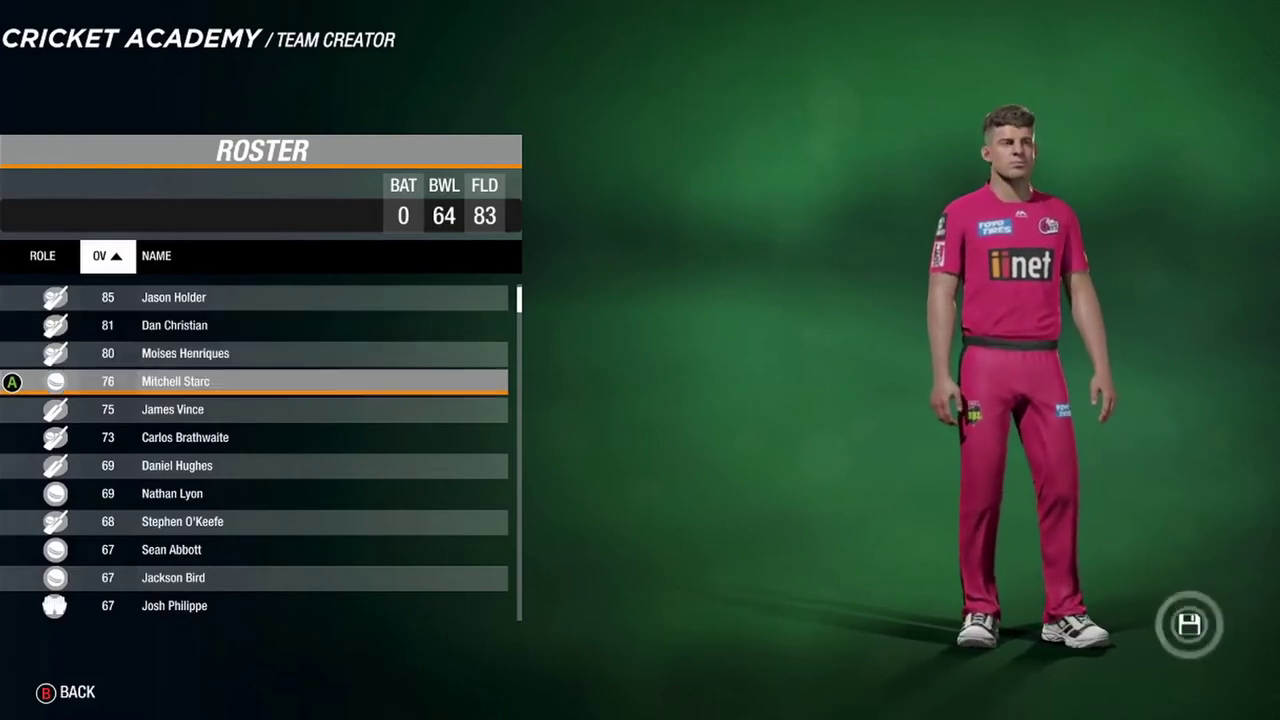
pyautogui.press('Down')
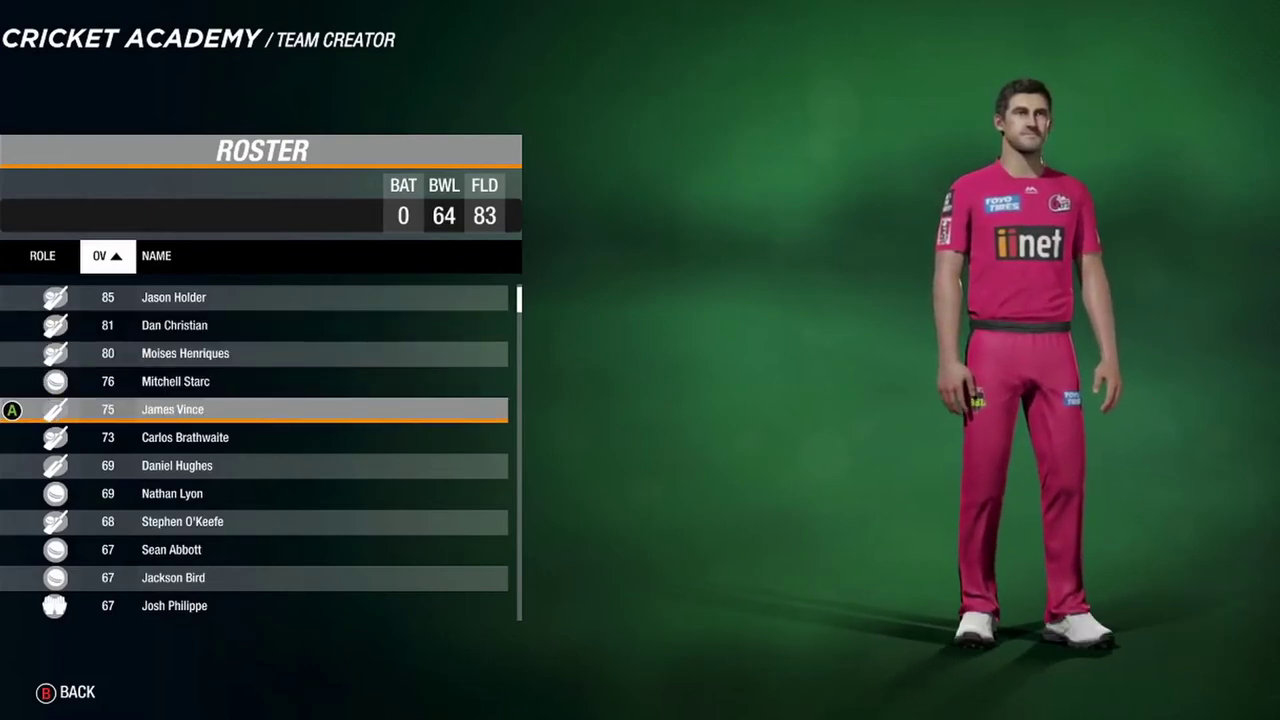
pyautogui.press('Down')
pyautogui.press('Down')
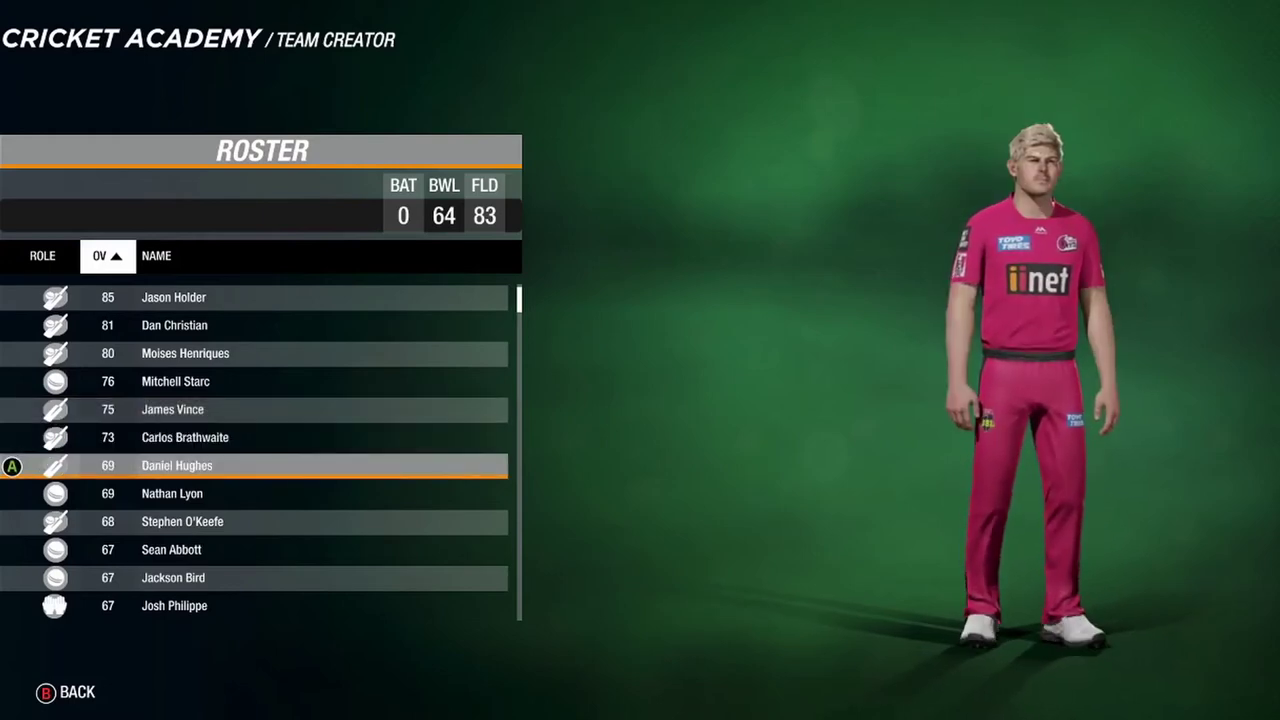
pyautogui.press('Escape')
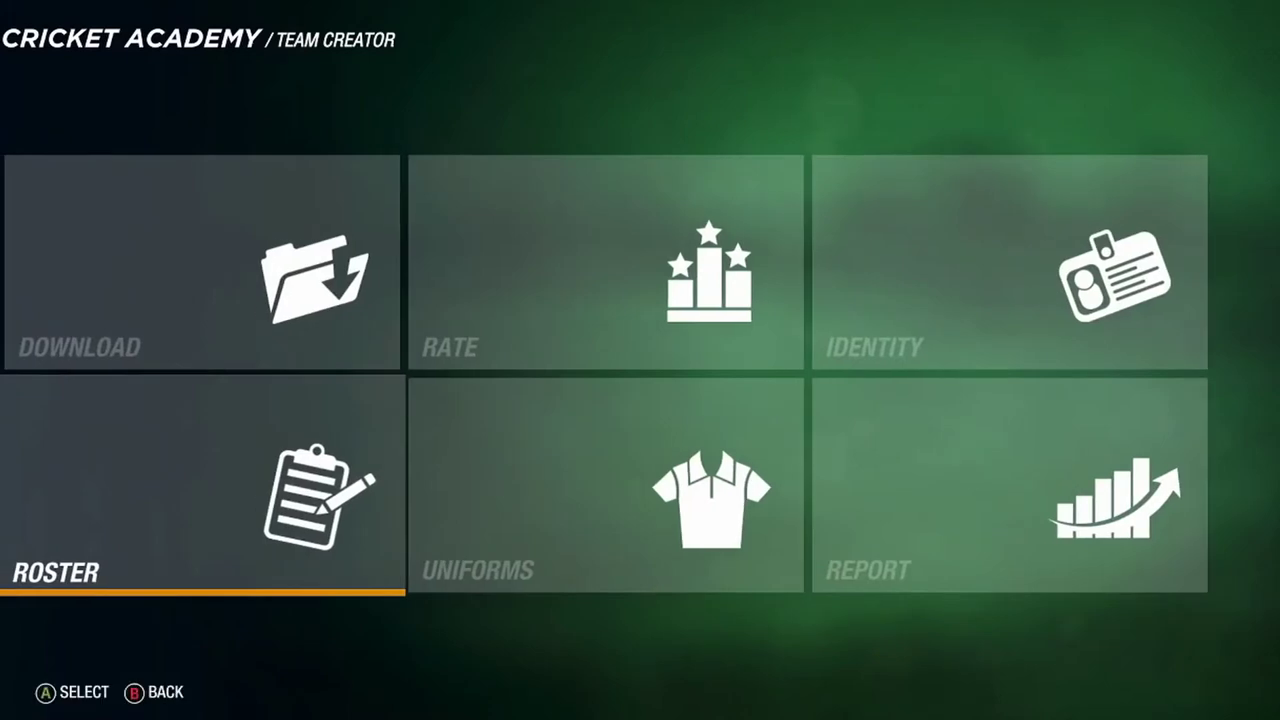
# Select the Sydney Thunder team rated 73 from the shared downloadable teams.
pyautogui.press('Up')
pyautogui.press('Return')
pyautogui.press('Left')
pyautogui.press('Right')
pyautogui.press('Down')
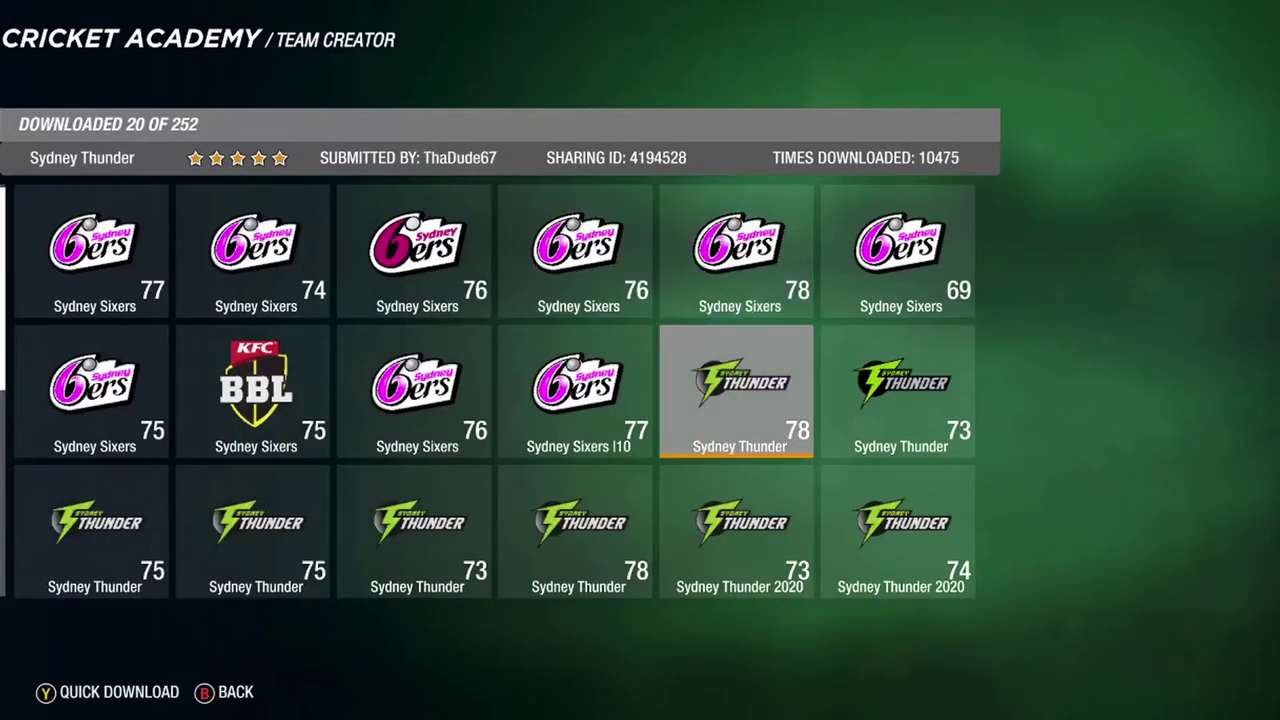
pyautogui.press('Right')
pyautogui.press('Return')
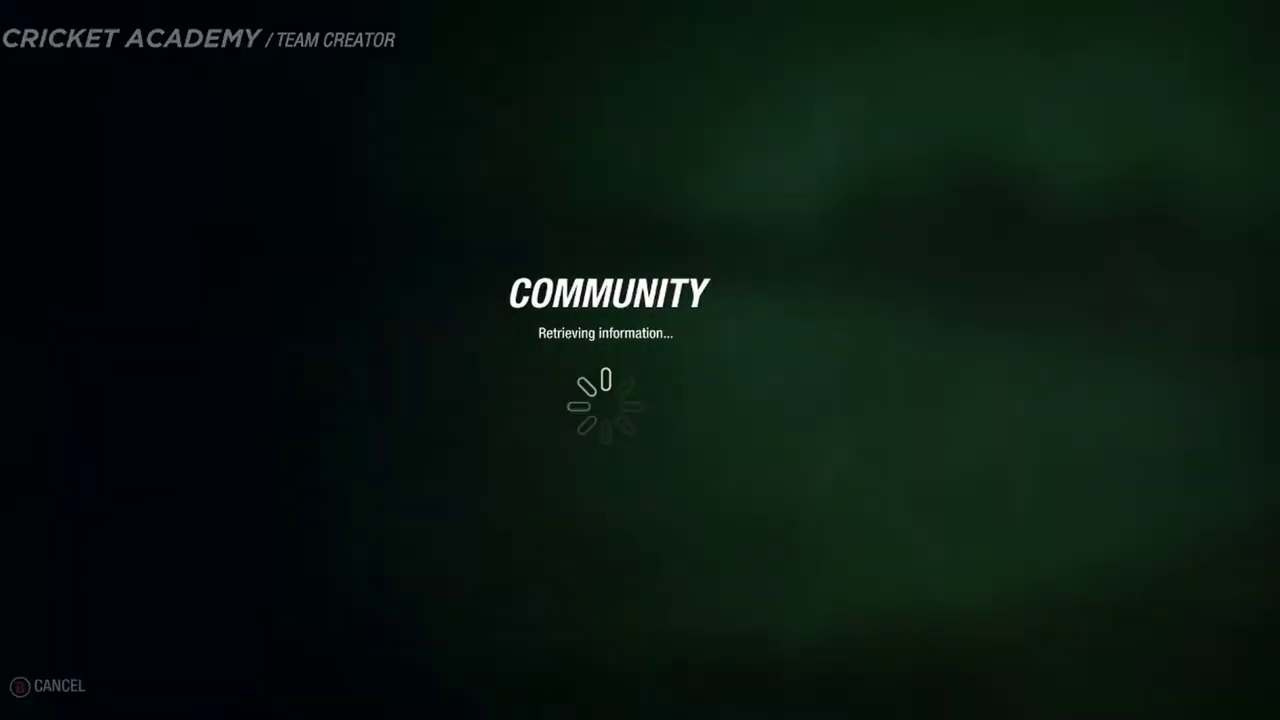
# Download it with logos, replacing Callum Ferguson and the local logo with the new versions.
pyautogui.press('Return')
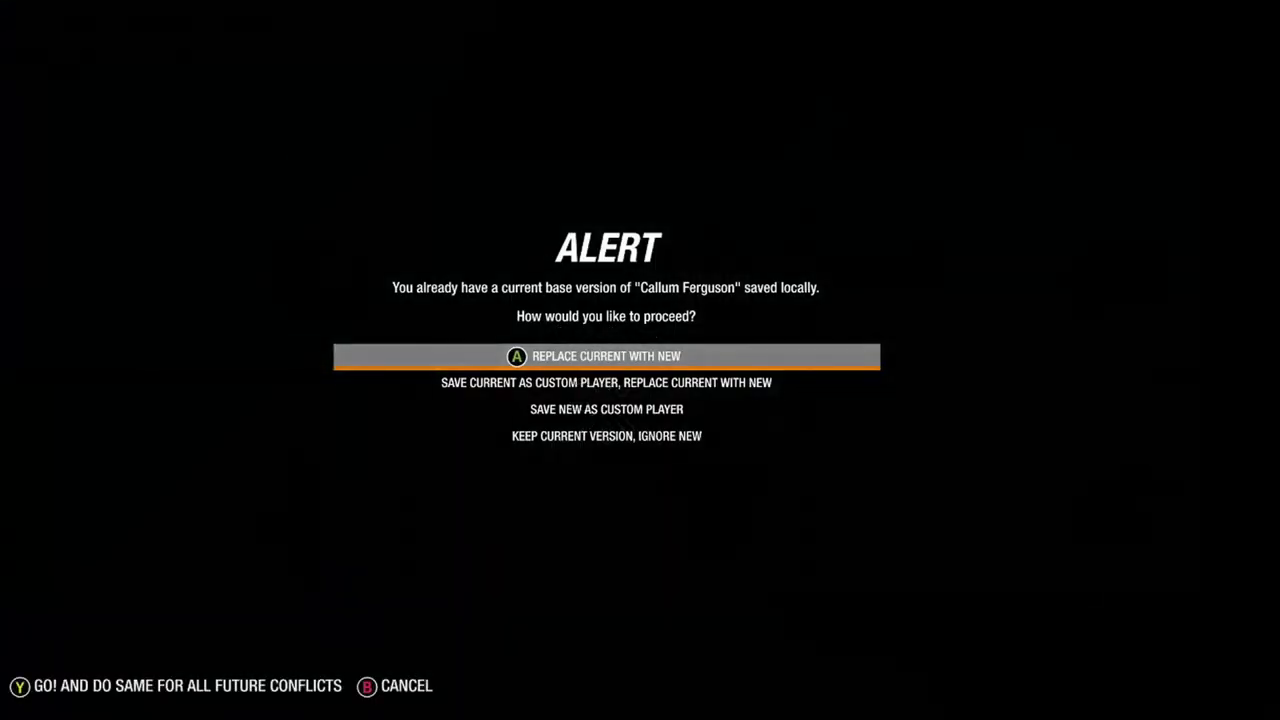
pyautogui.press('Return')
pyautogui.press('Down')
pyautogui.press('Down')
pyautogui.press('Down')
pyautogui.press('Down')
pyautogui.press('Return')
pyautogui.press('Return')
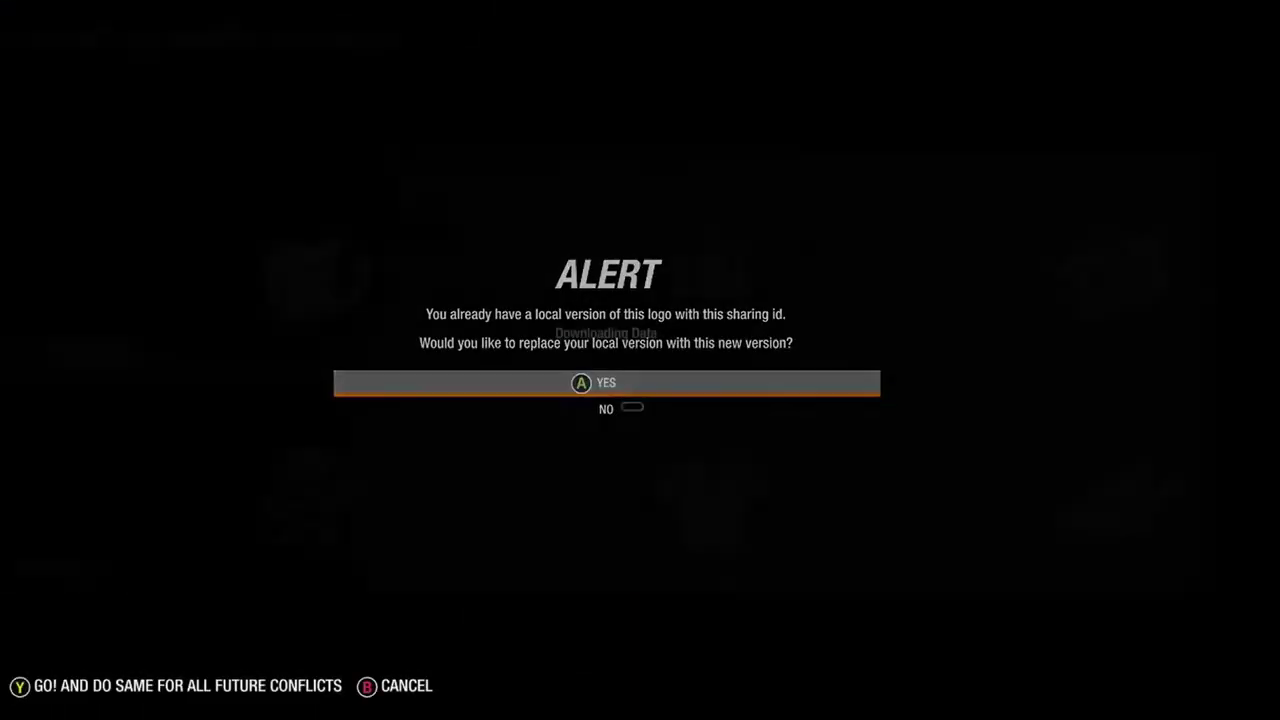
pyautogui.press('Down')
pyautogui.press('Down')
pyautogui.press('Down')
pyautogui.press('Down')
pyautogui.press('Return')
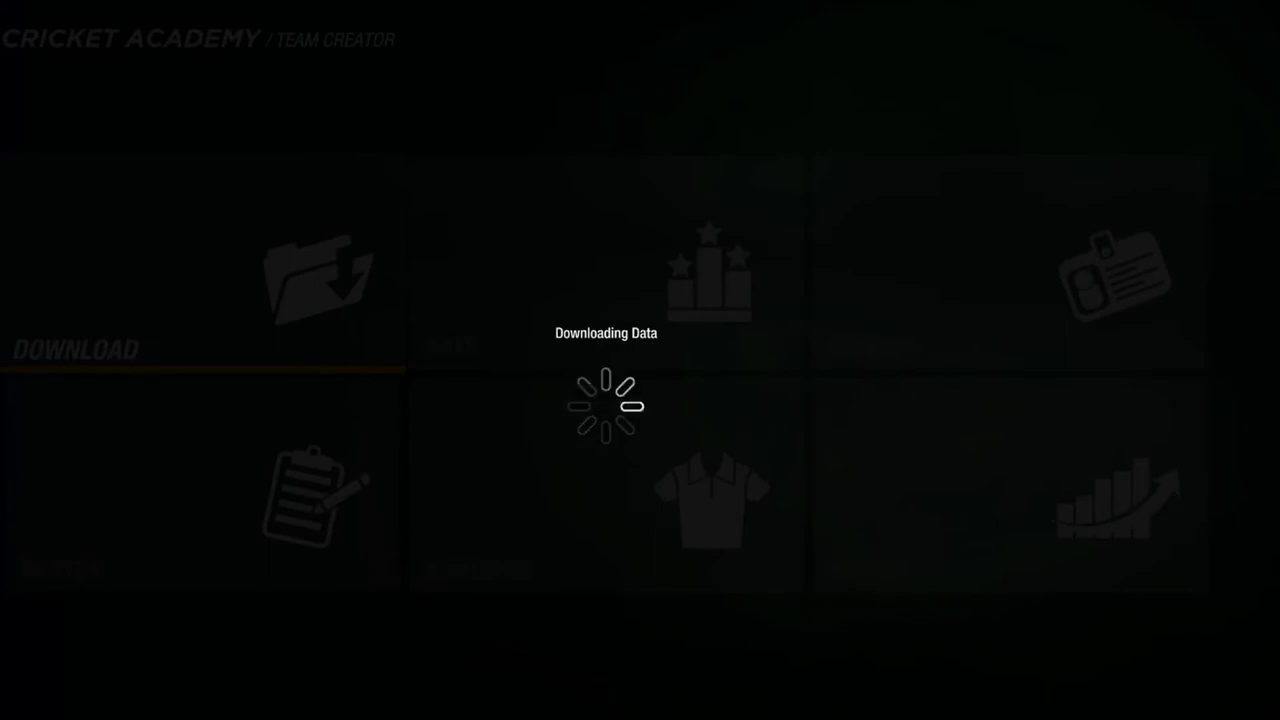
# Compare the Sydney Thunder BBL home and BBL AWAY kits.
pyautogui.press('Right')
pyautogui.press('Down')
pyautogui.press('Return')
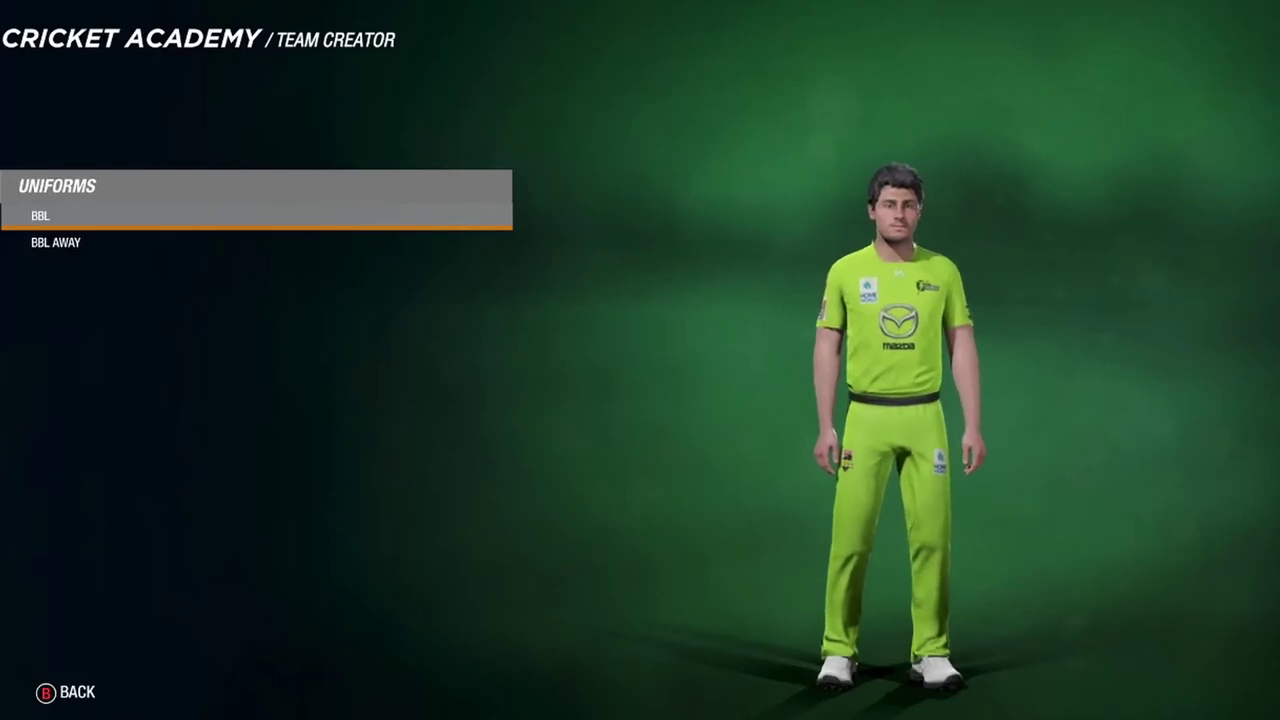
pyautogui.press('Down')
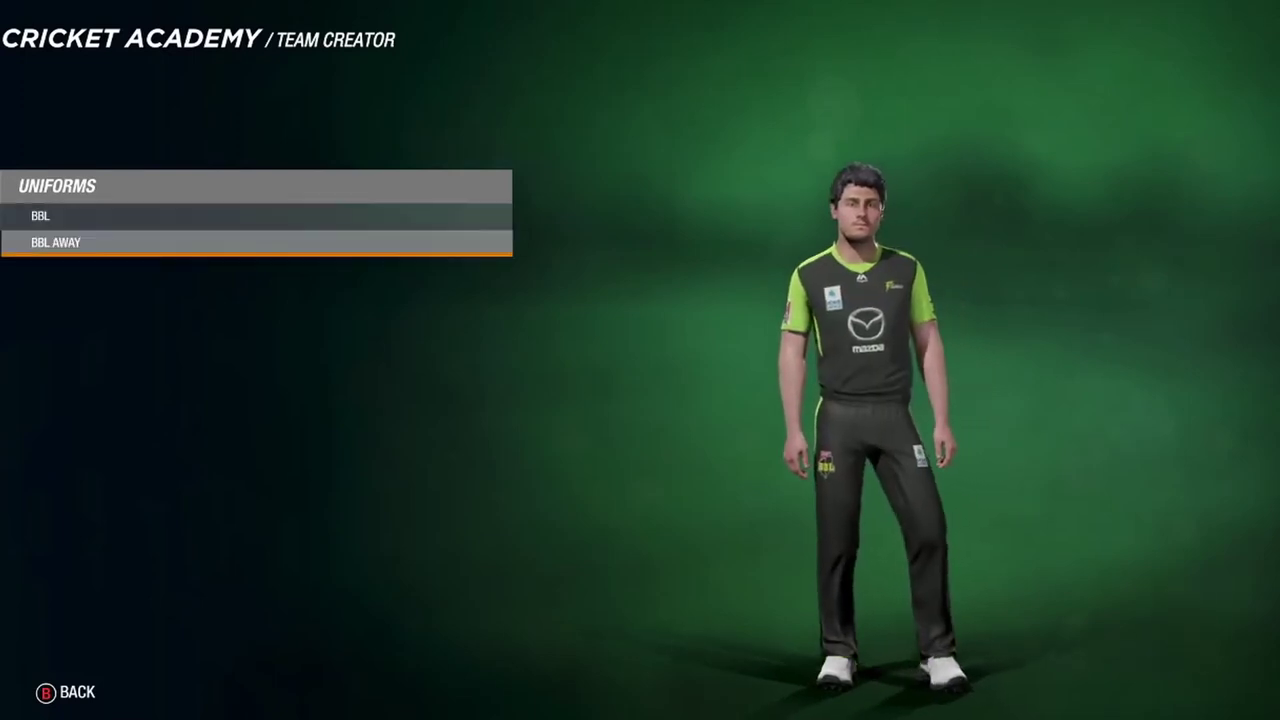
pyautogui.press('Up')
pyautogui.press('Escape')
# Browse the Thunder roster through Hales, Billings, Ferguson and Sams.
pyautogui.press('Left')
pyautogui.press('Return')
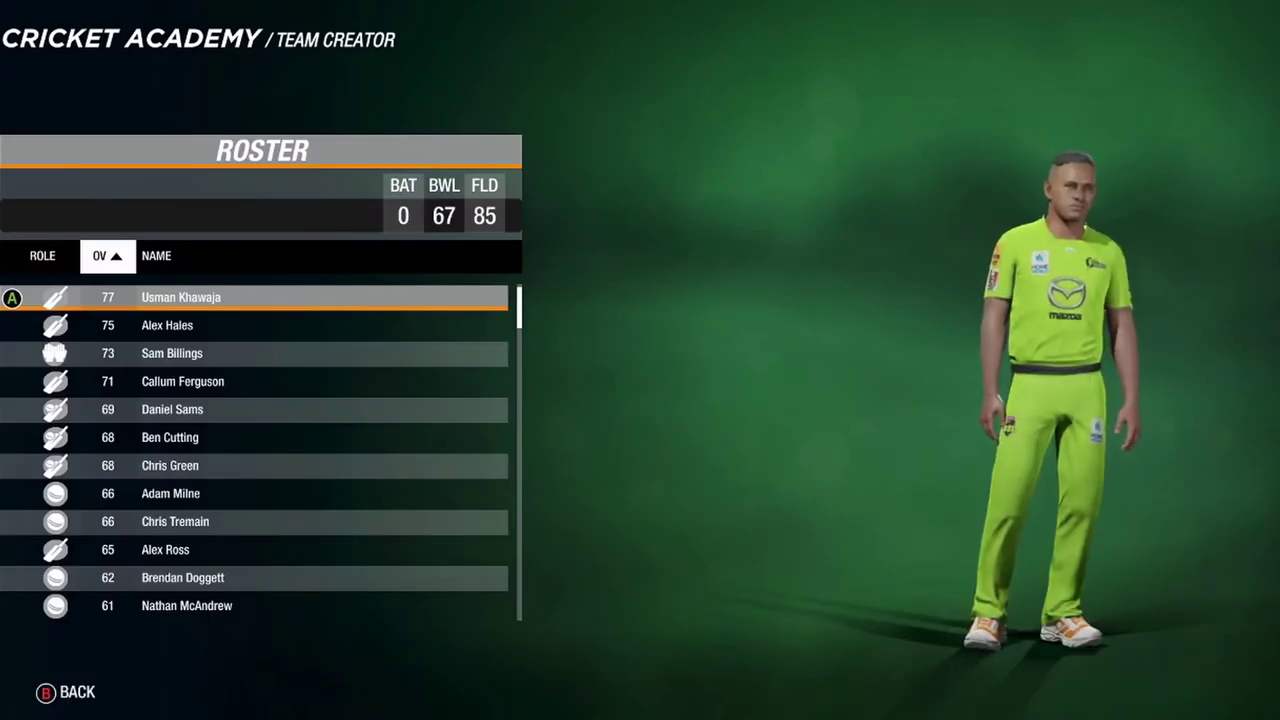
pyautogui.press('Down')
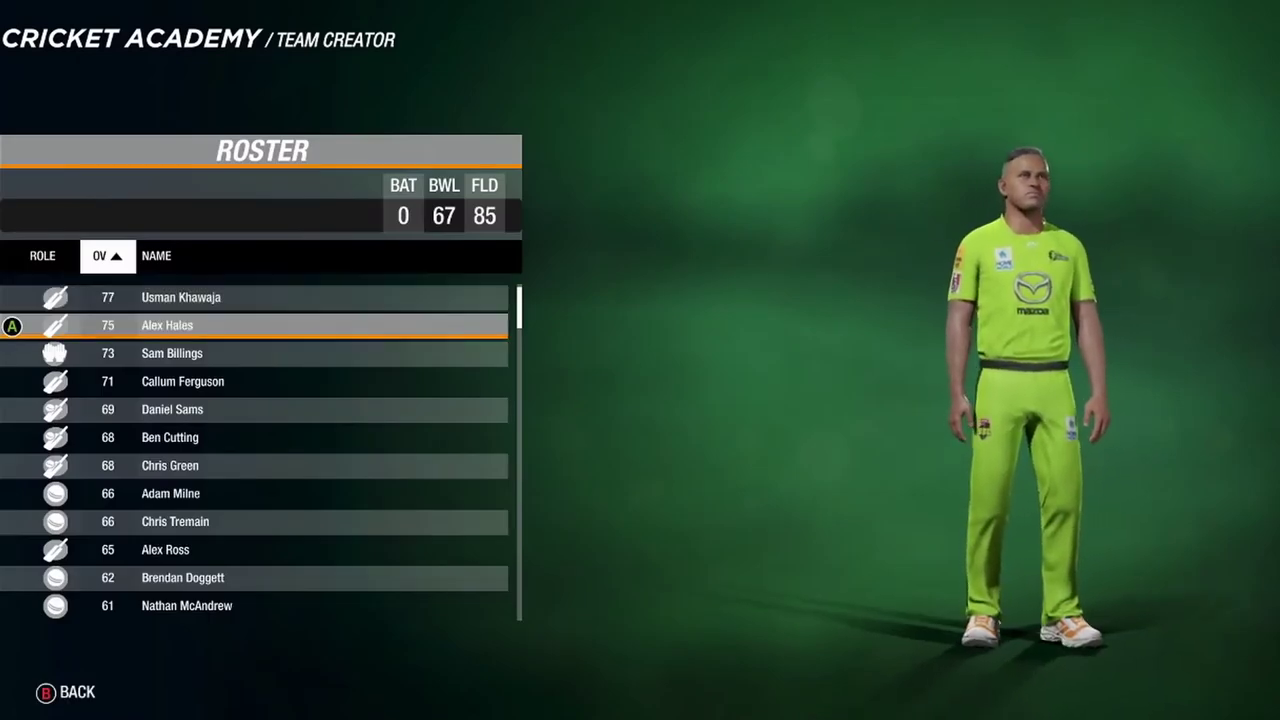
pyautogui.press('Down')
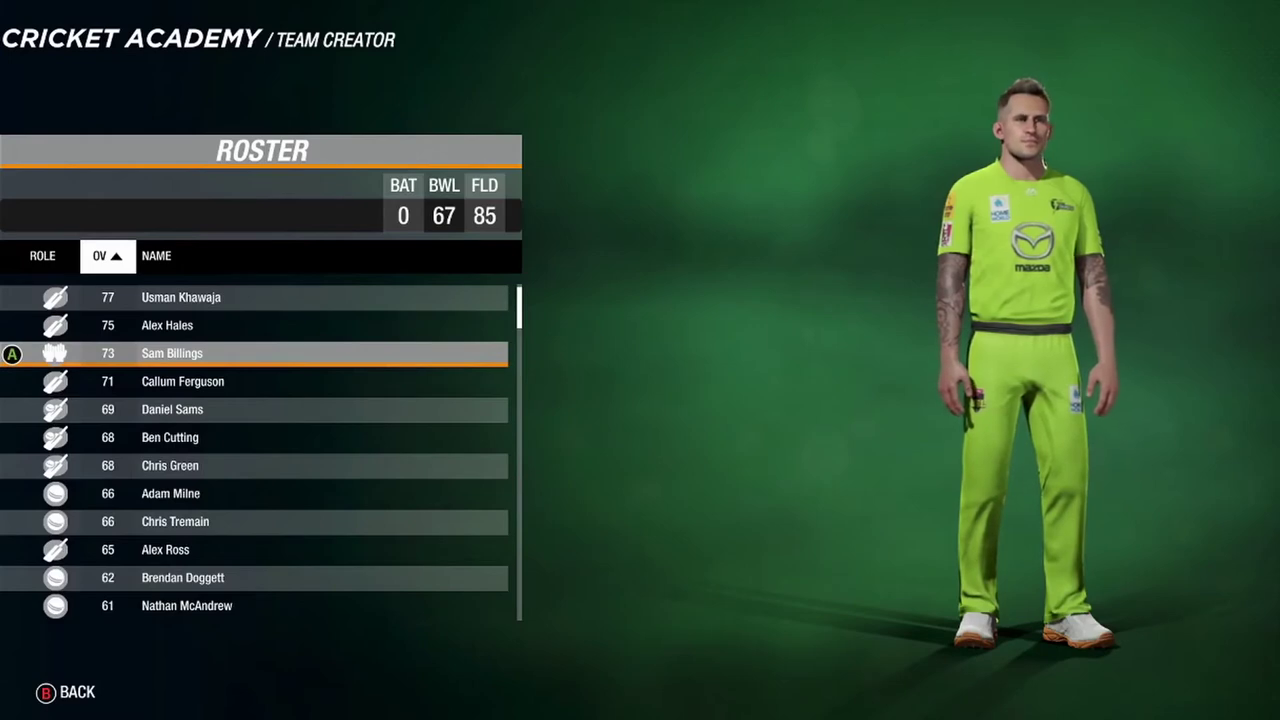
pyautogui.press('Down')
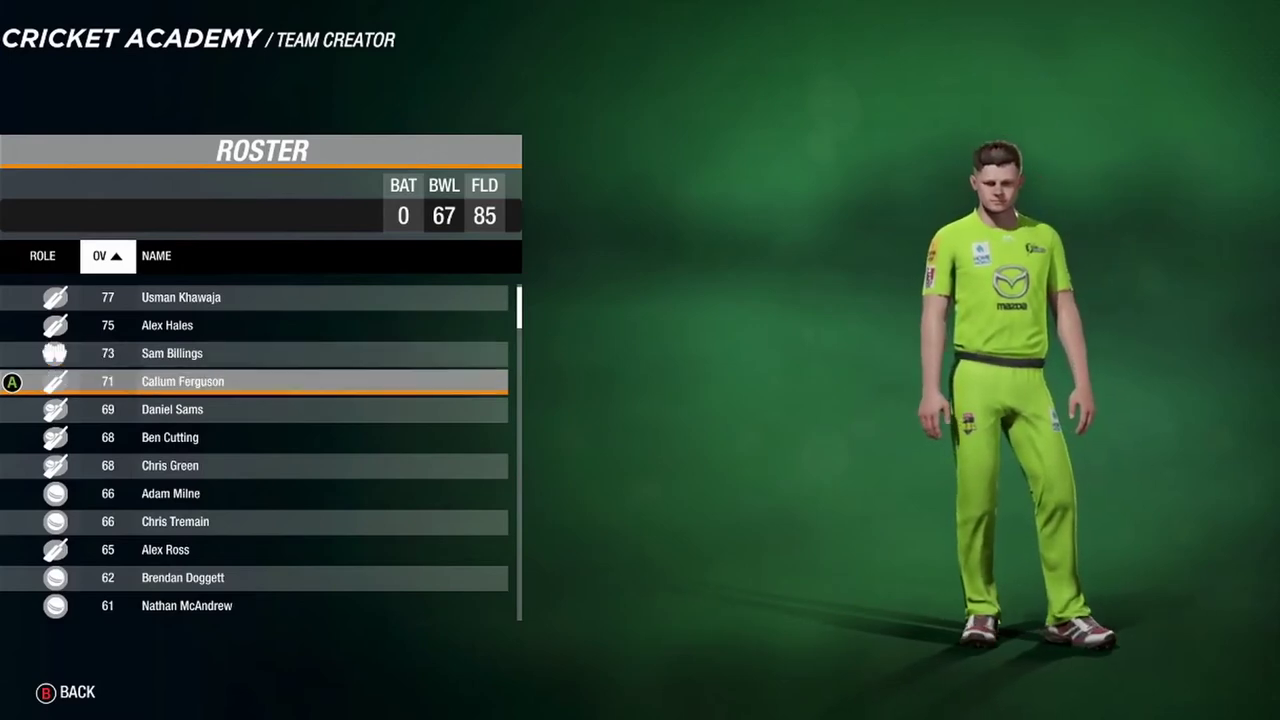
pyautogui.press('Down')
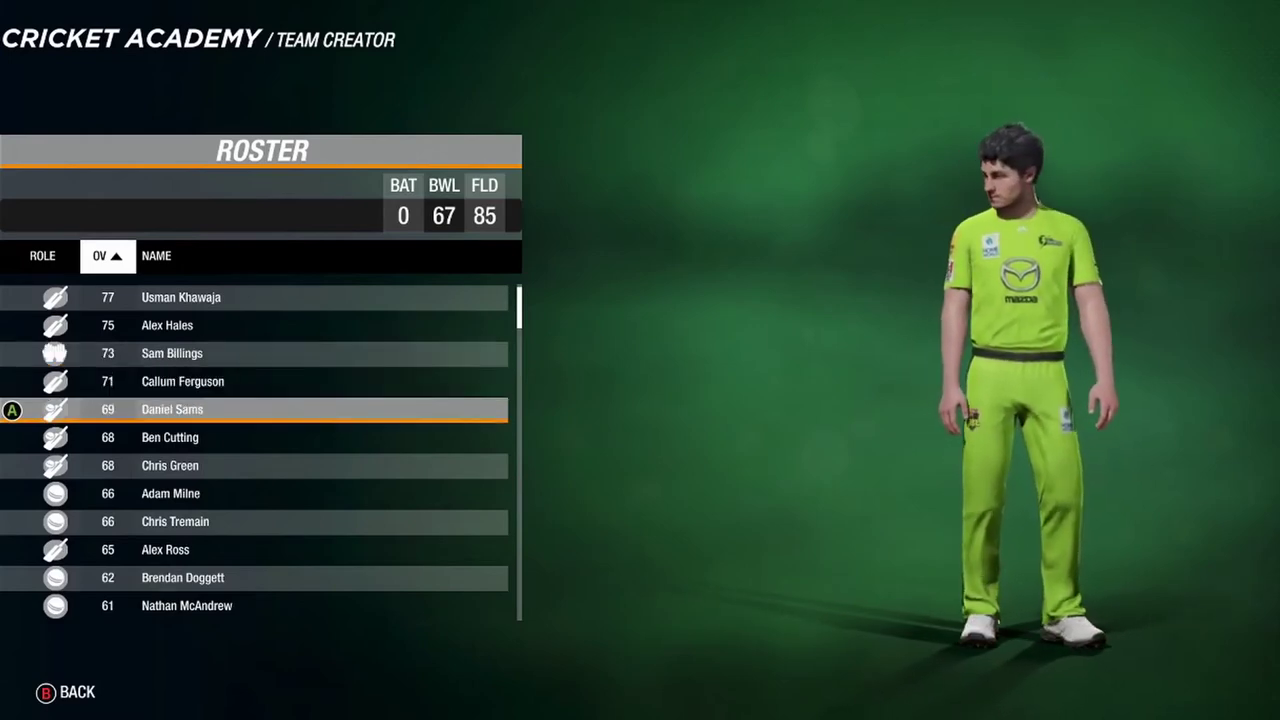
pyautogui.press('Escape')
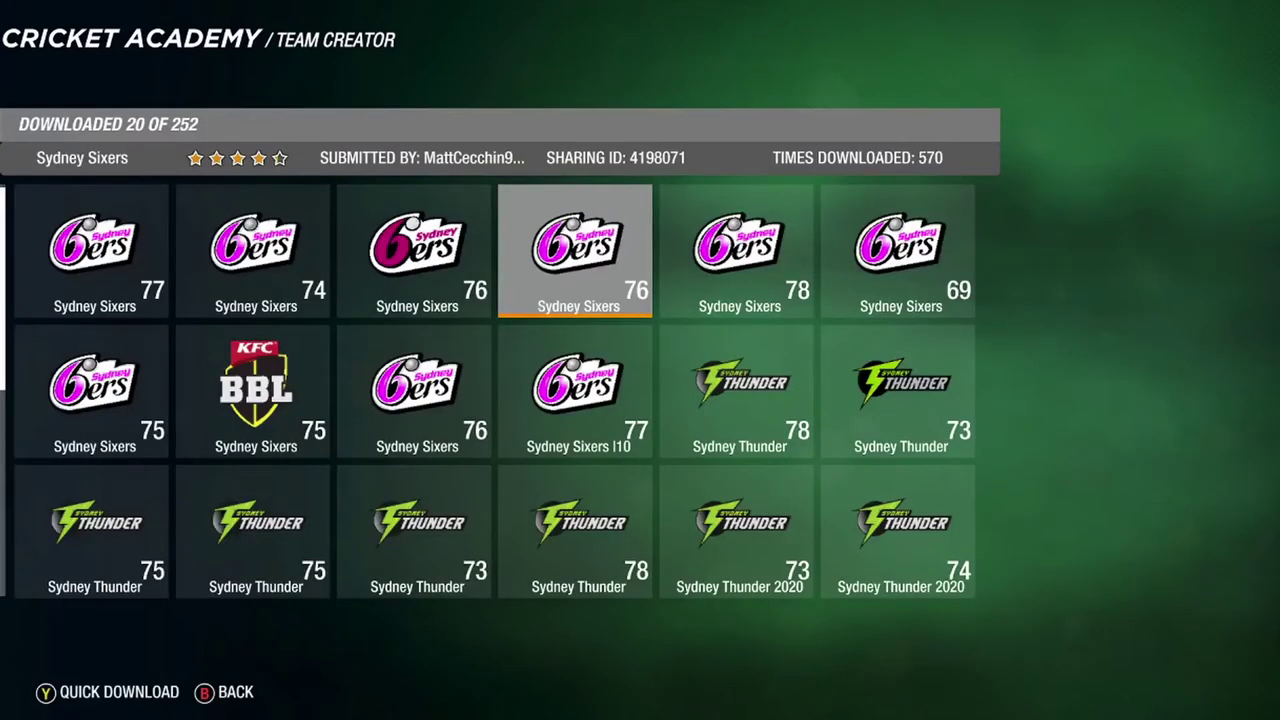
# Search the community teams using the team name filter 'Perth'.
pyautogui.press('Escape')
pyautogui.press('Down')
pyautogui.press('Down')
pyautogui.press('Down')
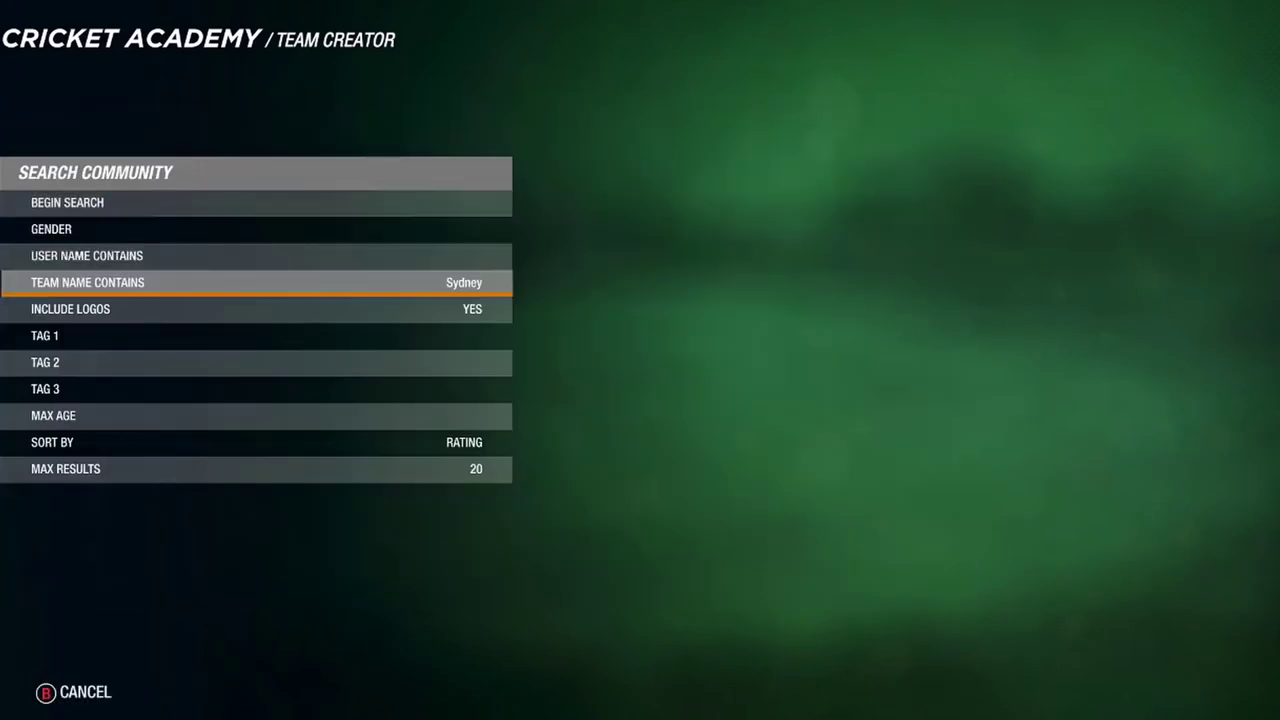
pyautogui.press('Return')
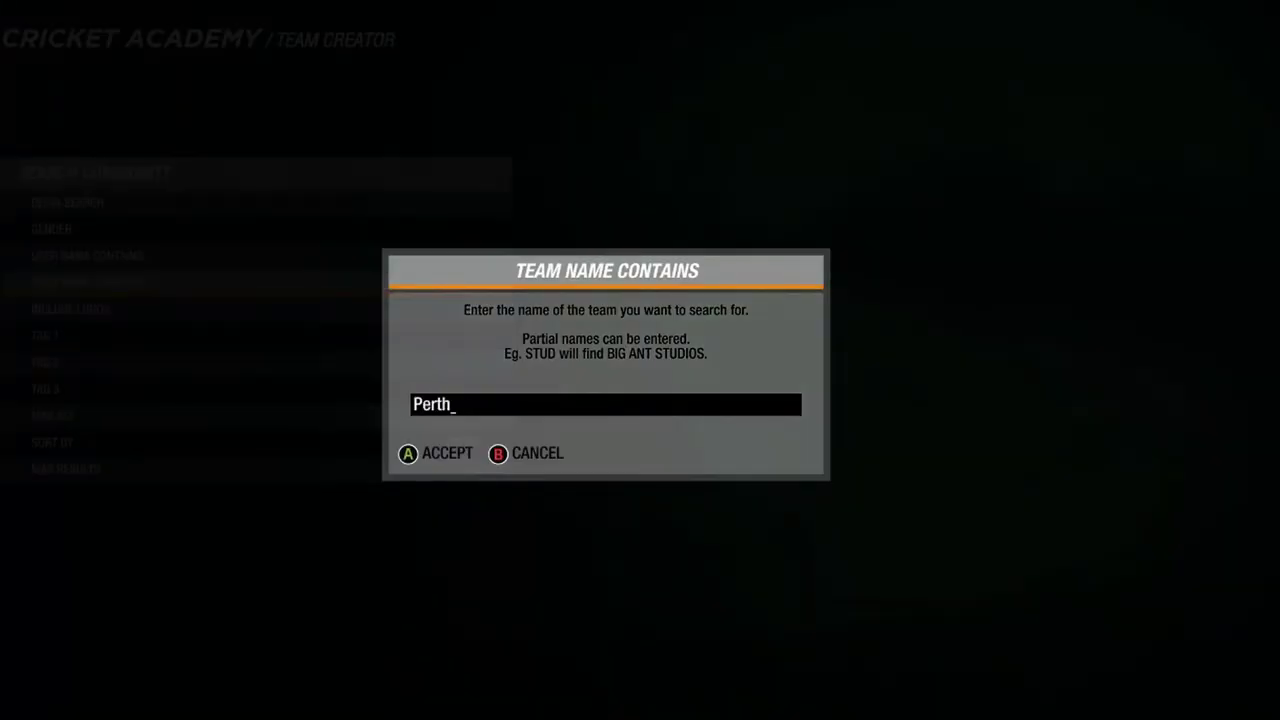
pyautogui.write('Perth')
pyautogui.press('Return')
pyautogui.press('Up')
pyautogui.press('Up')
pyautogui.press('Up')
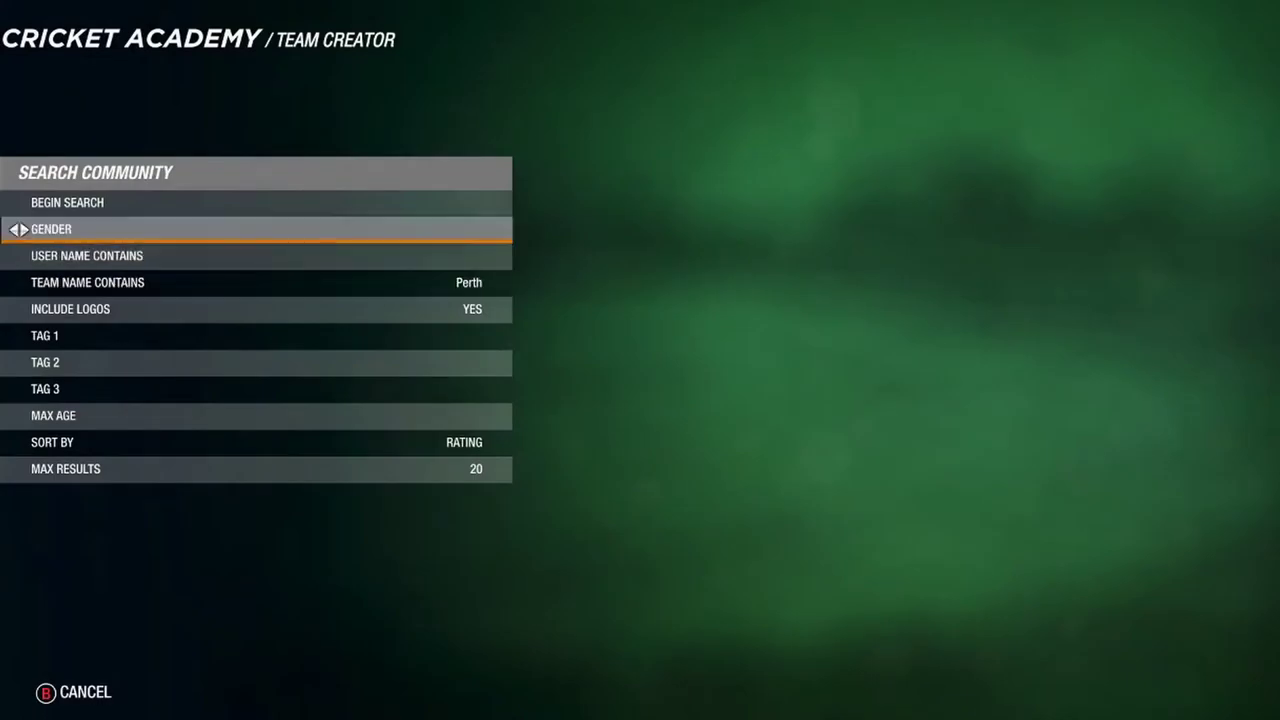
pyautogui.press('Return')
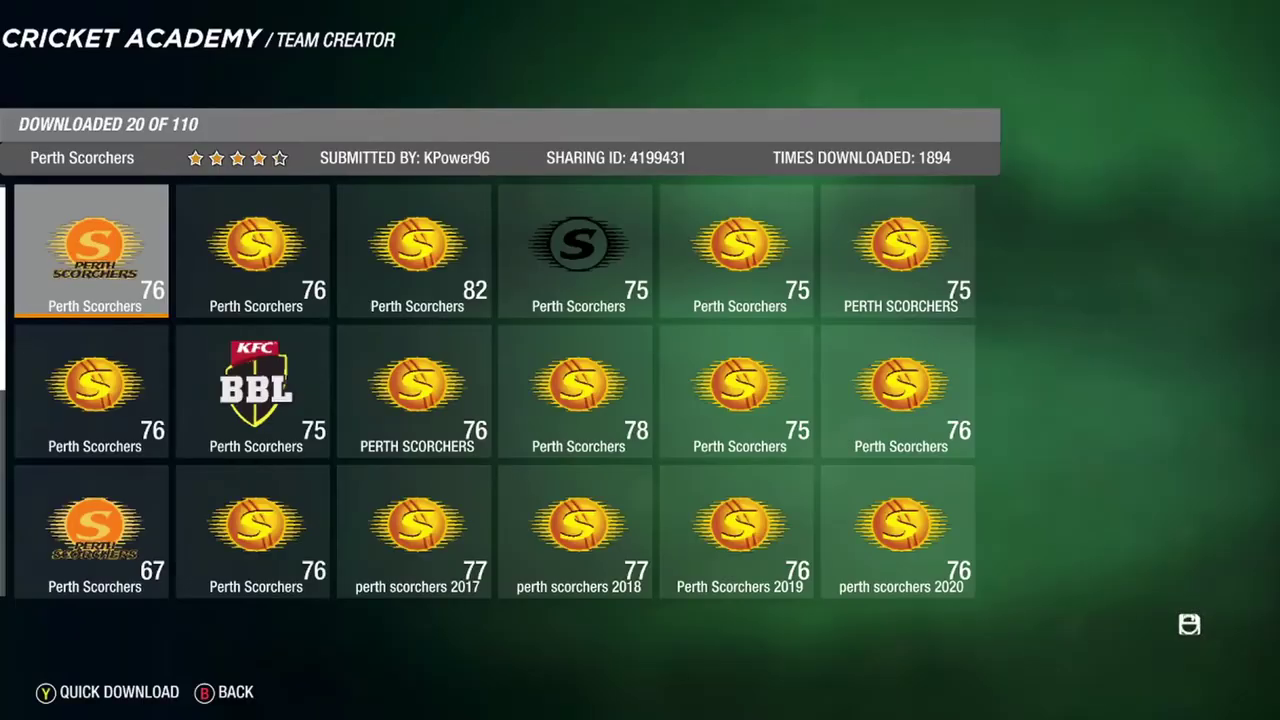
# Browse the 110 Perth Scorchers results and choose the fourth team for download.
pyautogui.press('Right')
pyautogui.press('Right')
pyautogui.press('Right')
pyautogui.press('Left')
pyautogui.press('Right')
pyautogui.press('Return')
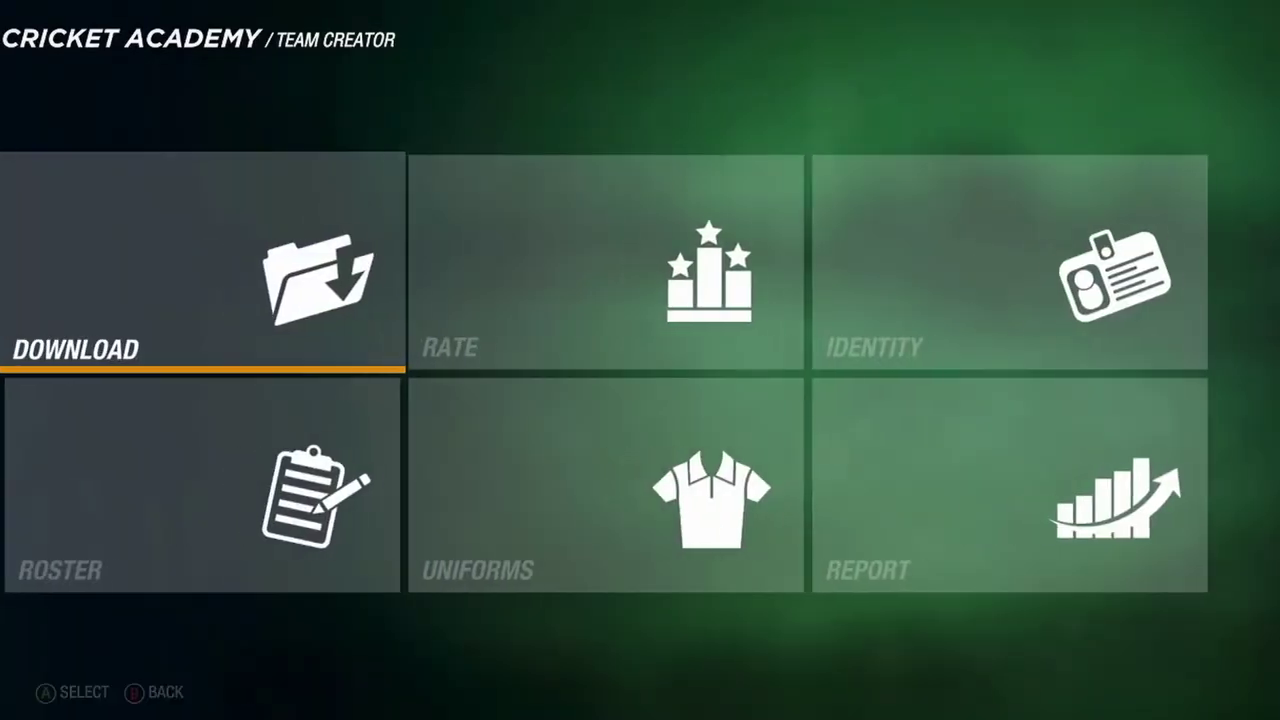
# Download the Scorchers team, replacing Mitch Marsh (including stats) and the local logo, then view its uniforms.
pyautogui.press('Return')
pyautogui.press('Return')
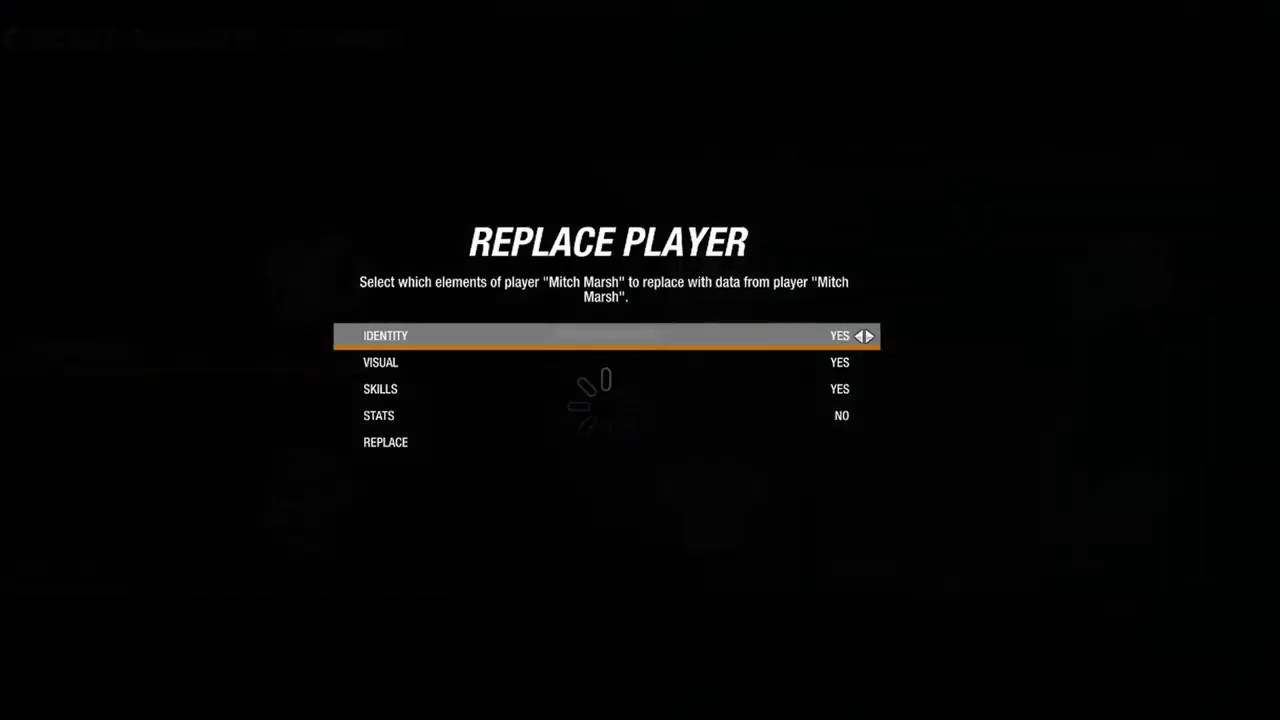
pyautogui.press('Down')
pyautogui.press('Down')
pyautogui.press('Down')
pyautogui.press('Right')
pyautogui.press('Down')
pyautogui.press('Return')
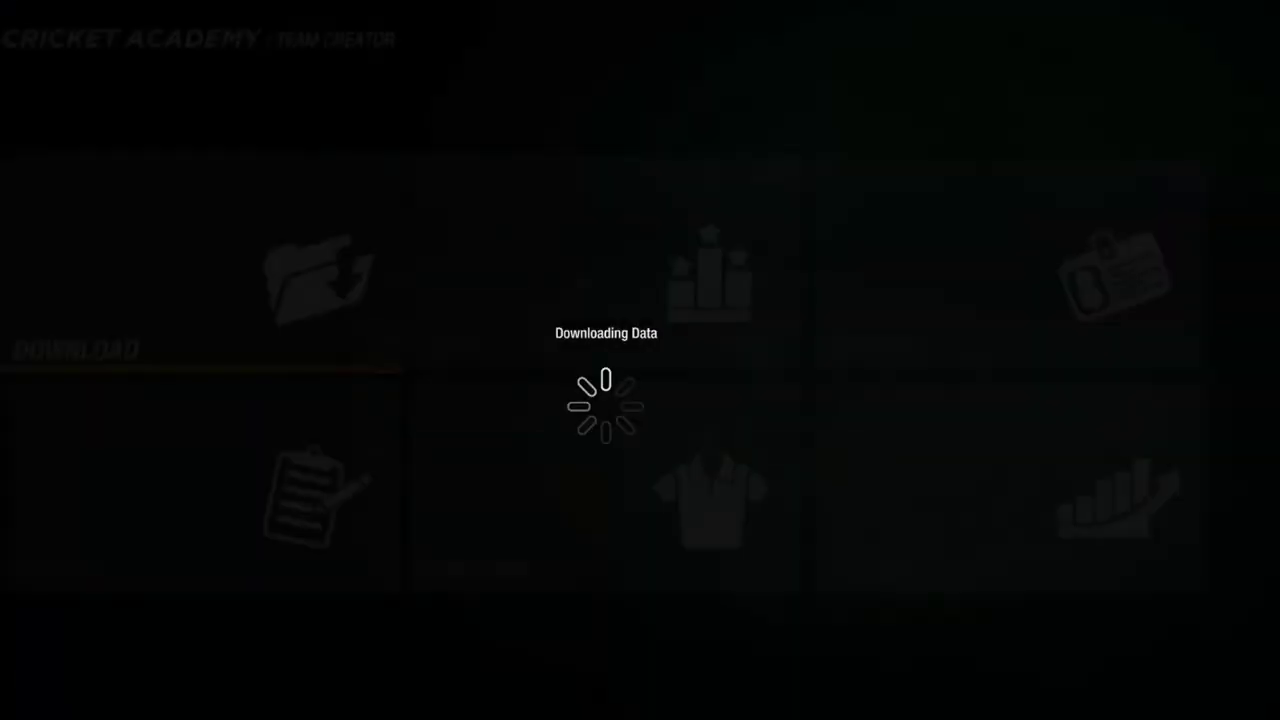
pyautogui.press('Return')
pyautogui.press('Down')
pyautogui.press('Right')
pyautogui.press('Return')
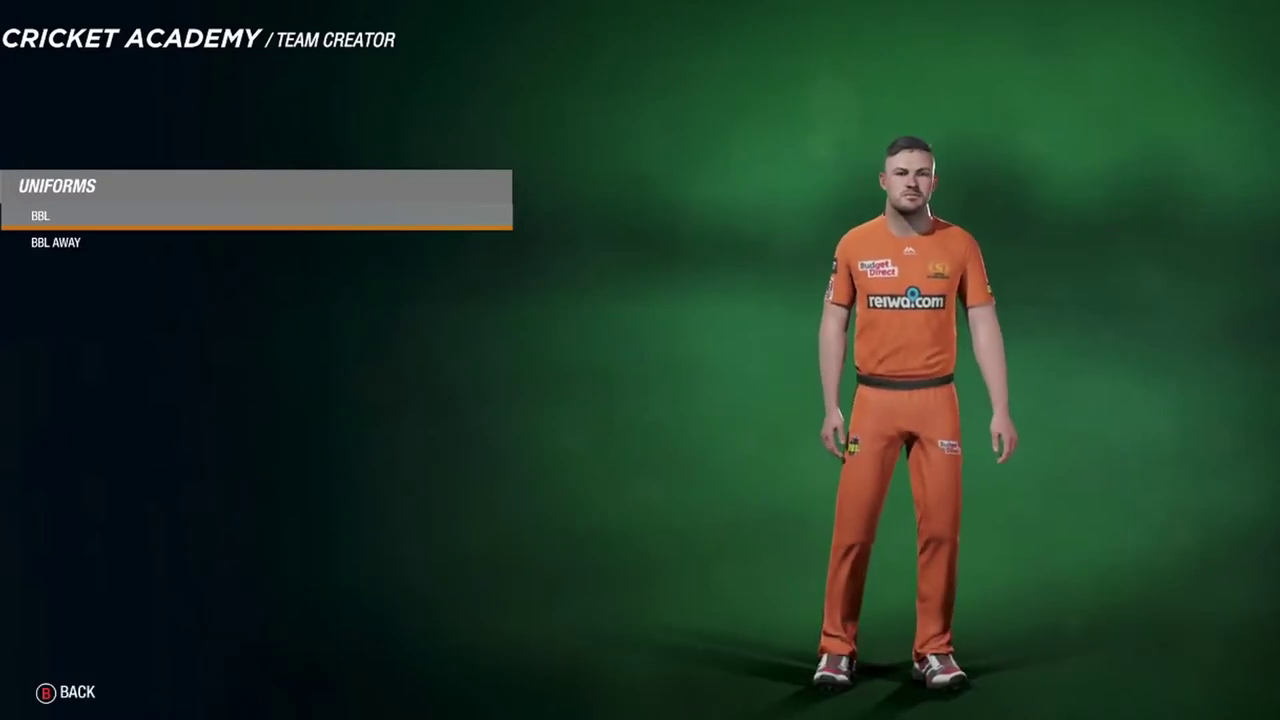
# Preview the Scorchers' BBL AWAY kit, then bring up the team's roster.
pyautogui.press('Down')
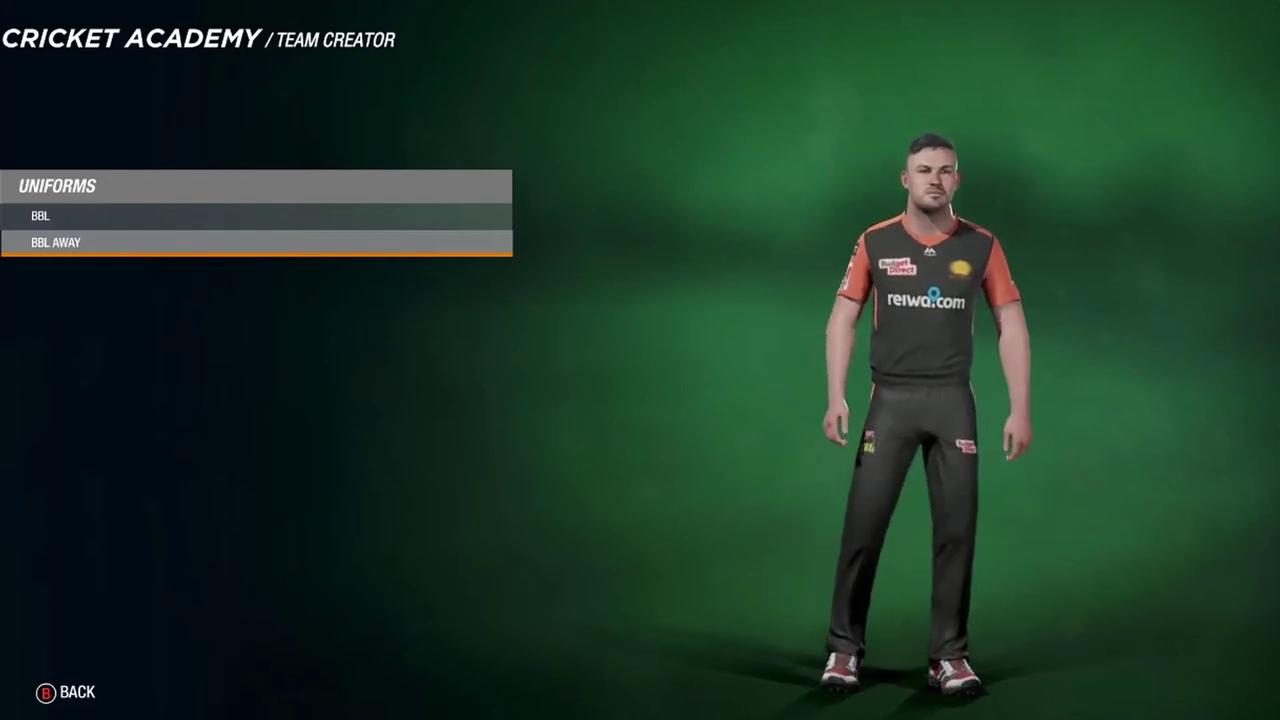
pyautogui.press('Escape')
pyautogui.press('Left')
pyautogui.press('Return')
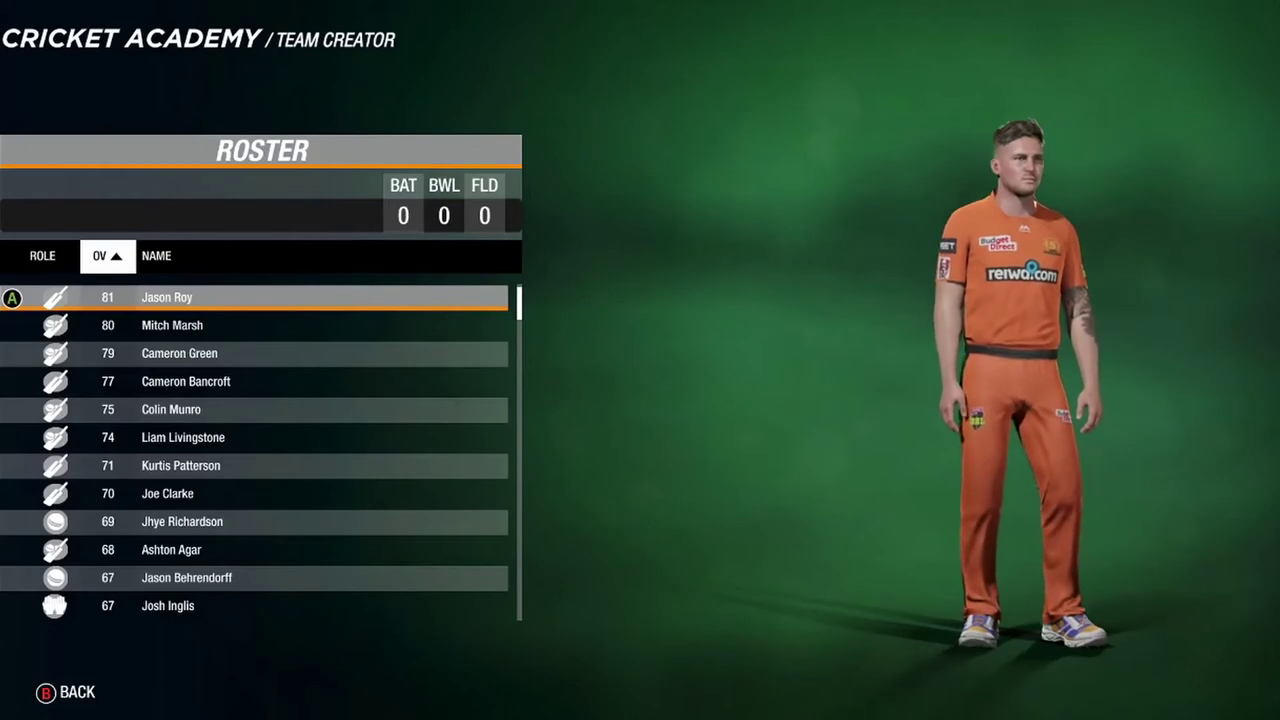
# Review Marsh, Green, Bancroft, Munro and Livingstone in the roster, then return to the Perth results.
pyautogui.press('Down')
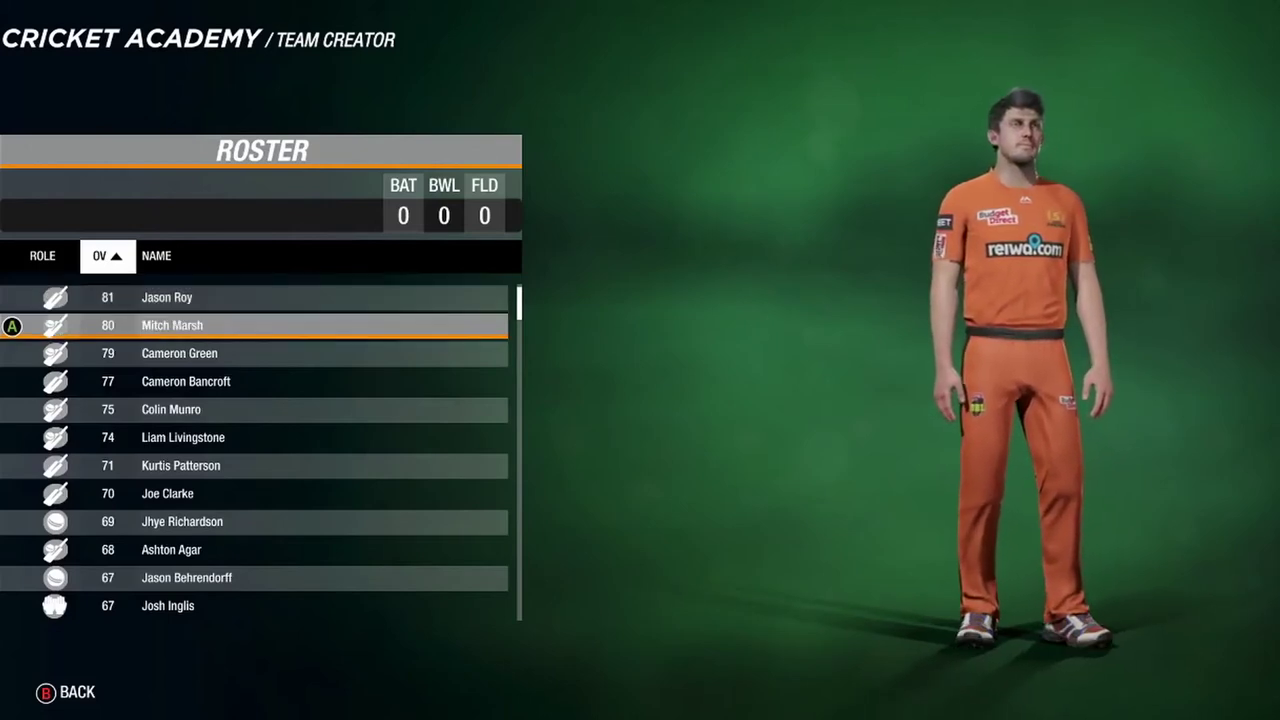
pyautogui.press('Down')
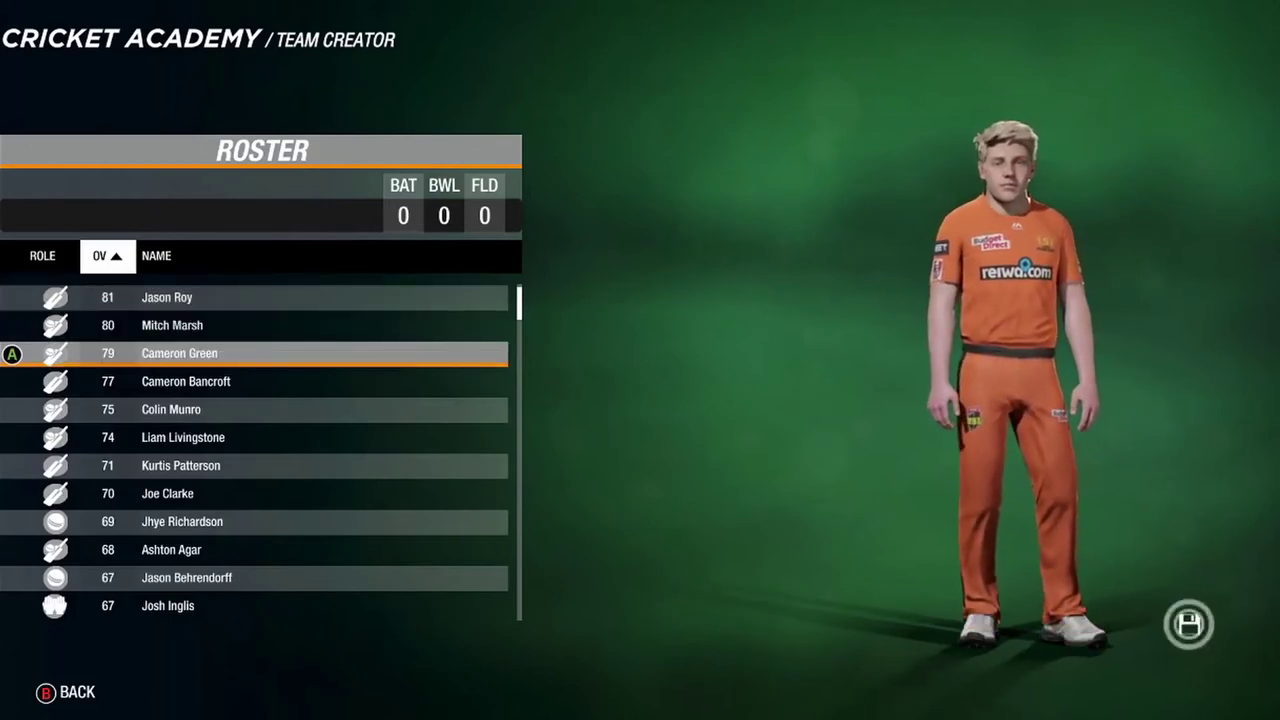
pyautogui.press('Down')
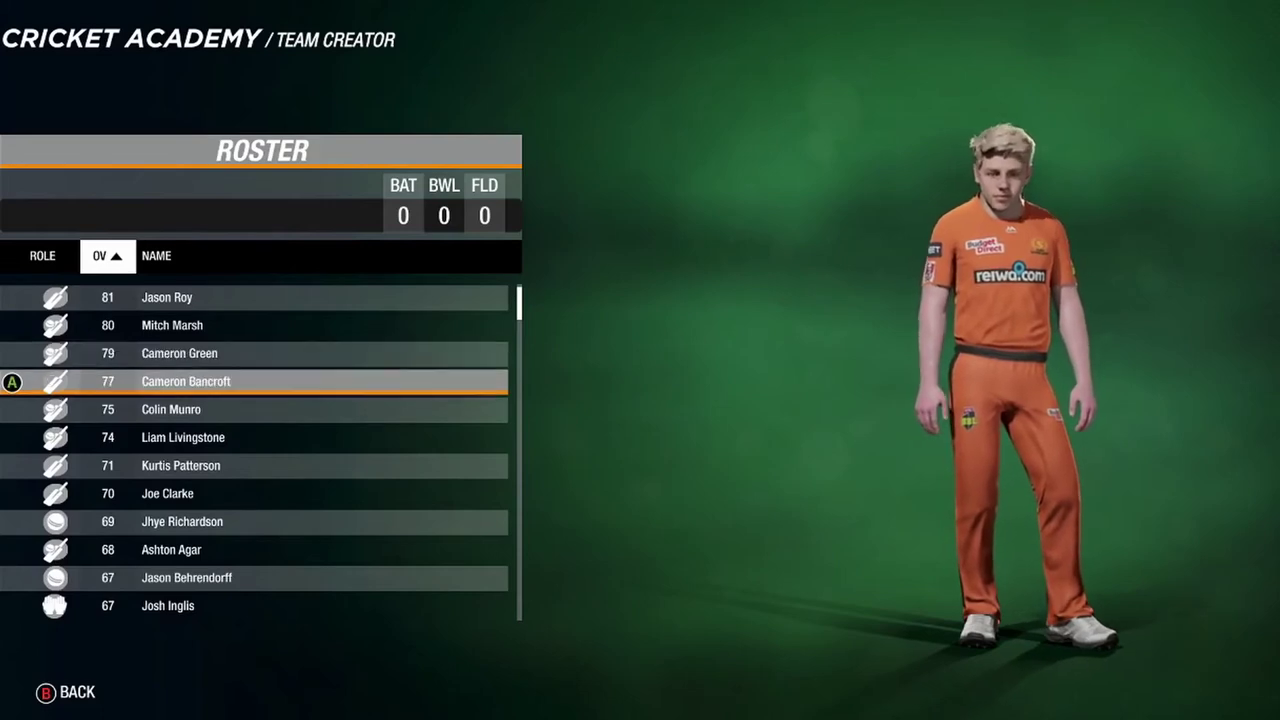
pyautogui.press('Down')
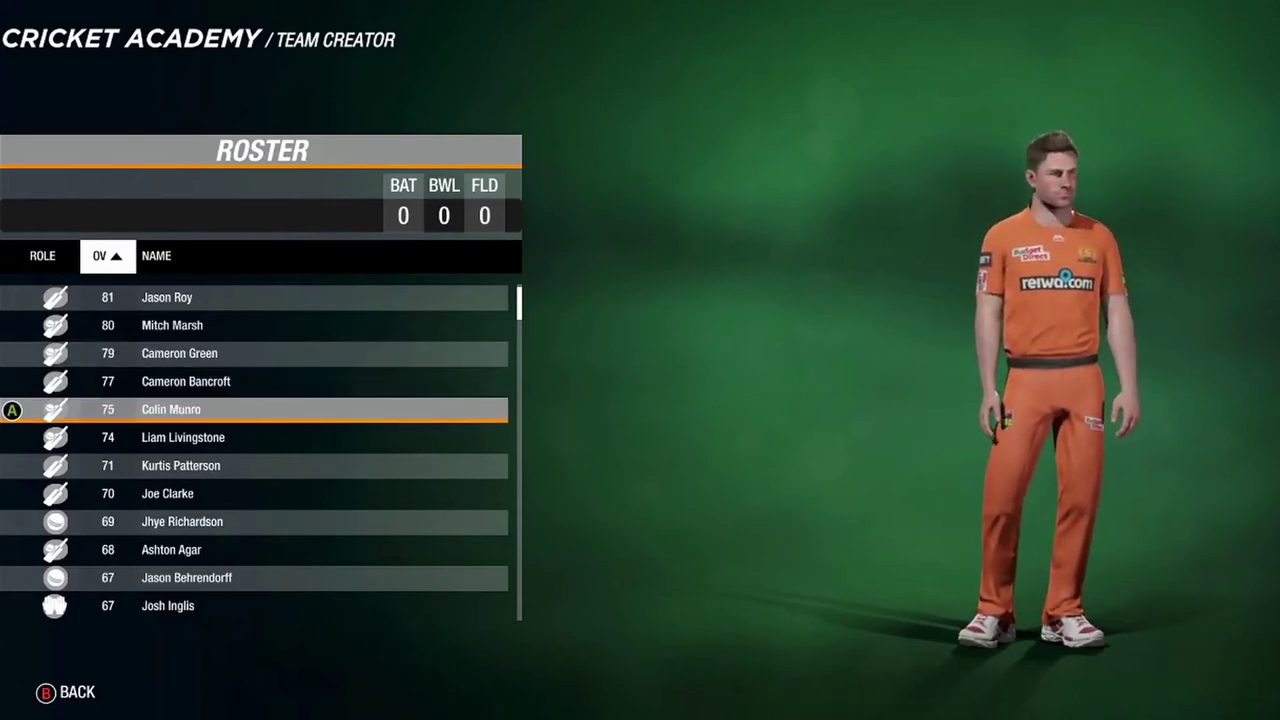
pyautogui.press('Down')
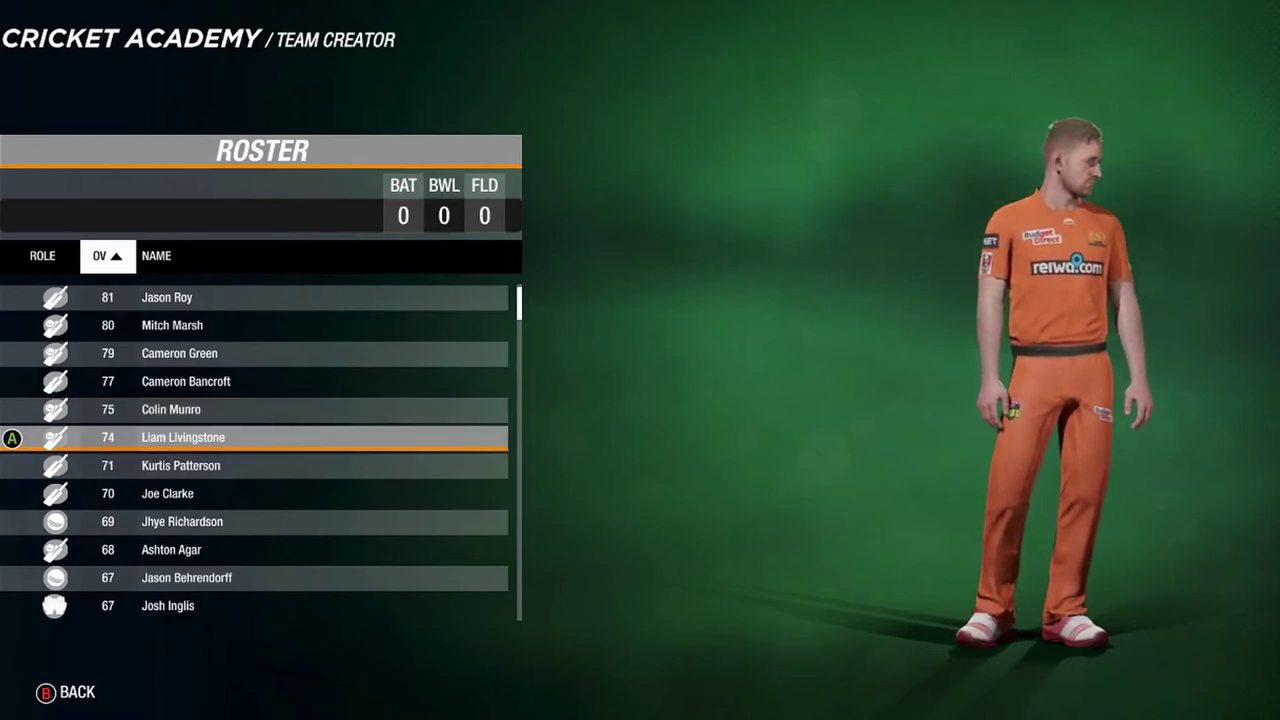
pyautogui.press('Escape')
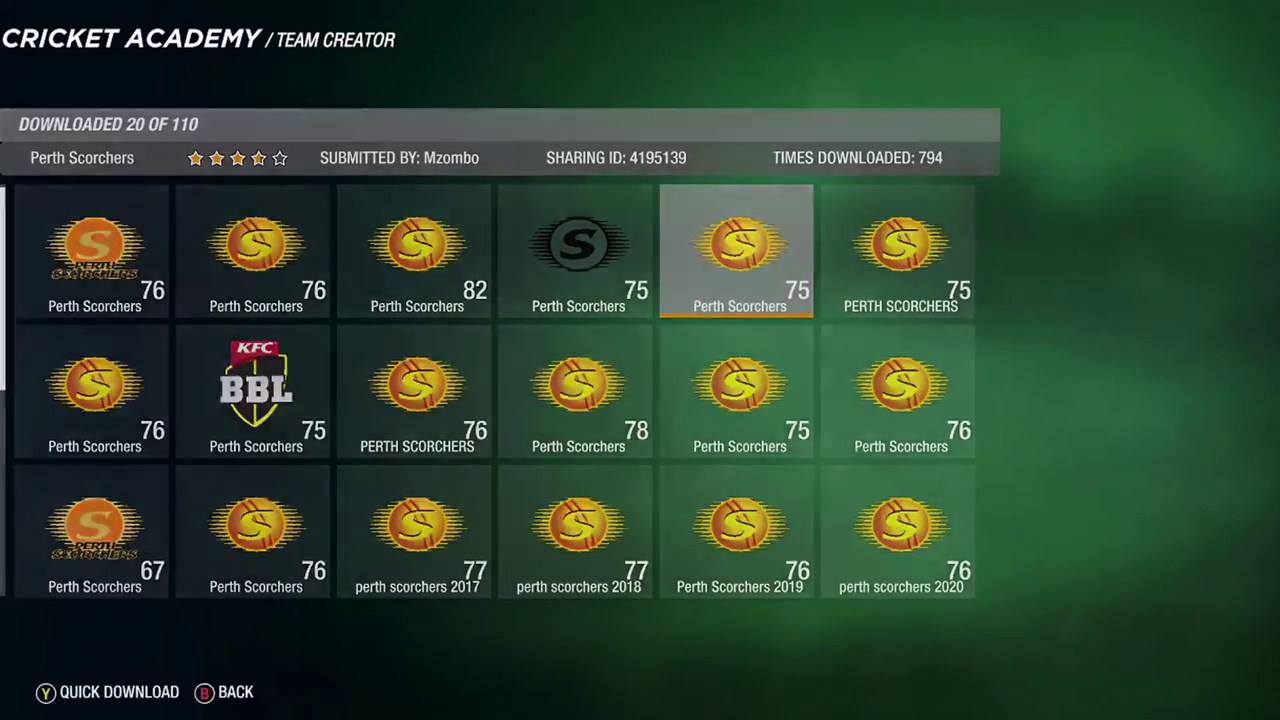
pyautogui.press('Escape')
pyautogui.press('Escape')
pyautogui.press('Escape')
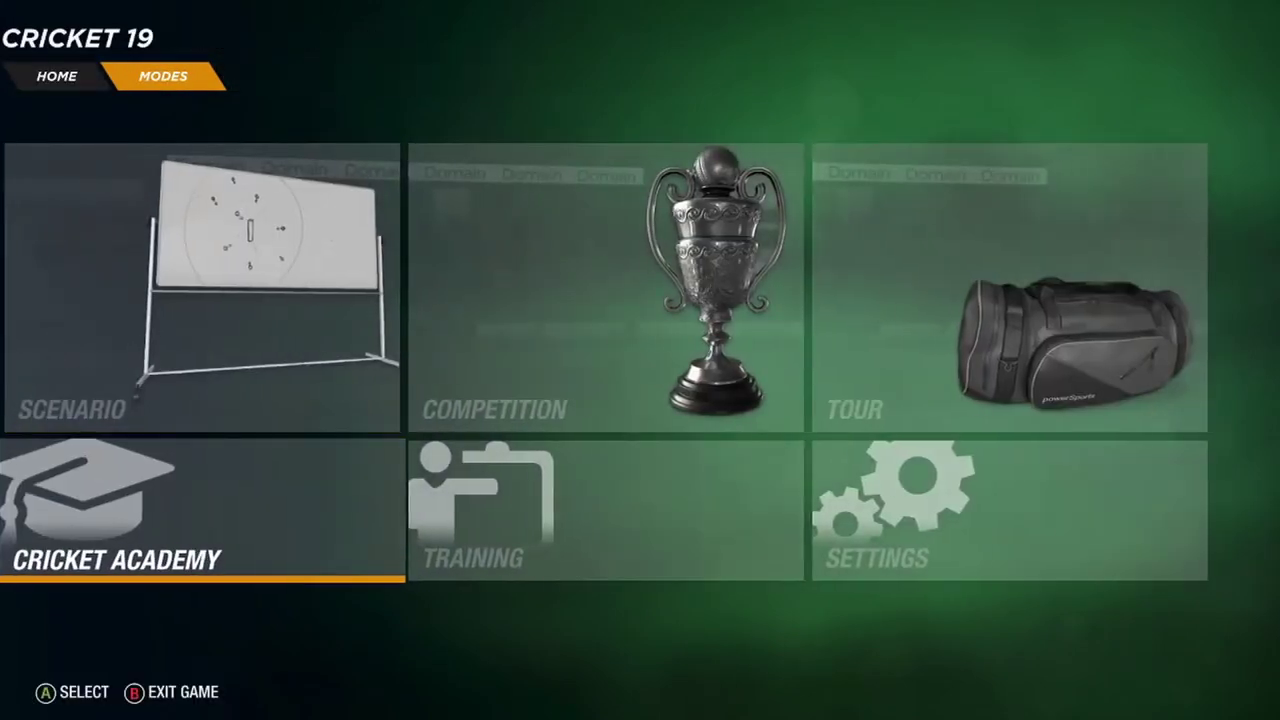
# Start a Custom Men's competition using the 8 TEAM T20 LEAGUE format.
pyautogui.press('Up')
pyautogui.press('Right')
pyautogui.press('Return')
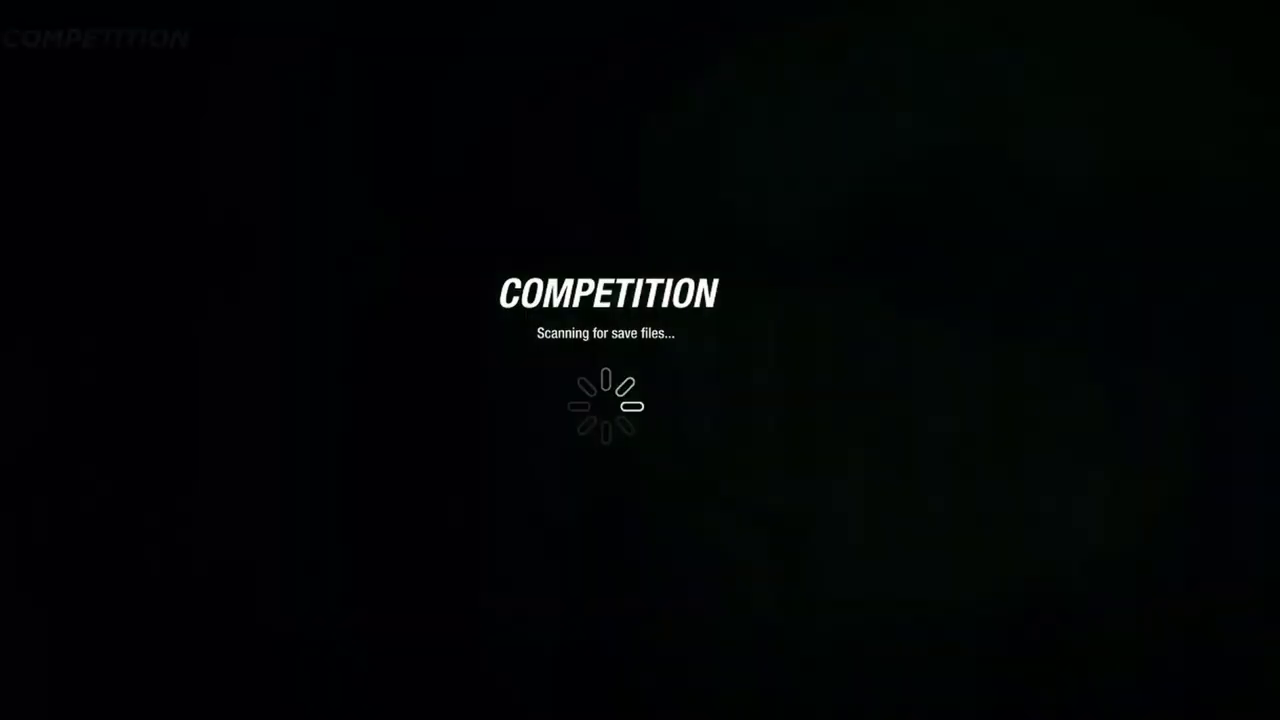
pyautogui.press('Right')
pyautogui.press('Right')
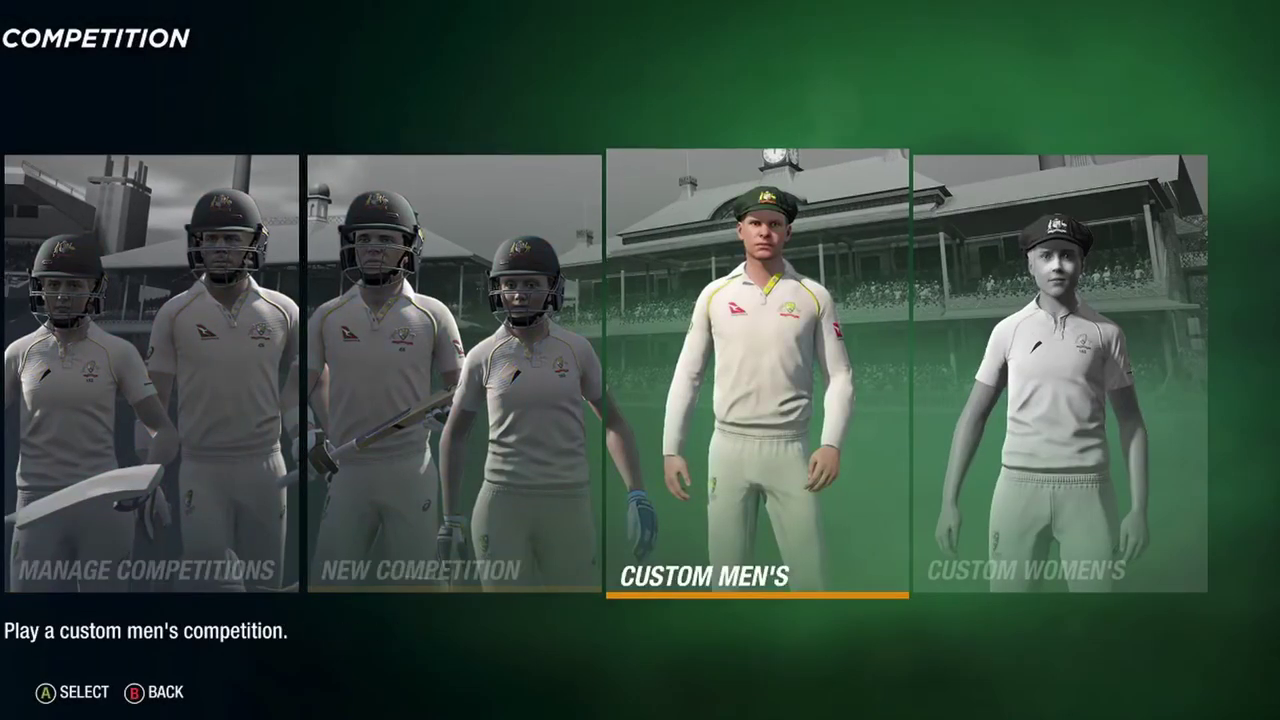
pyautogui.press('Return')
pyautogui.press('Down')
pyautogui.press('Down')
pyautogui.press('Down')
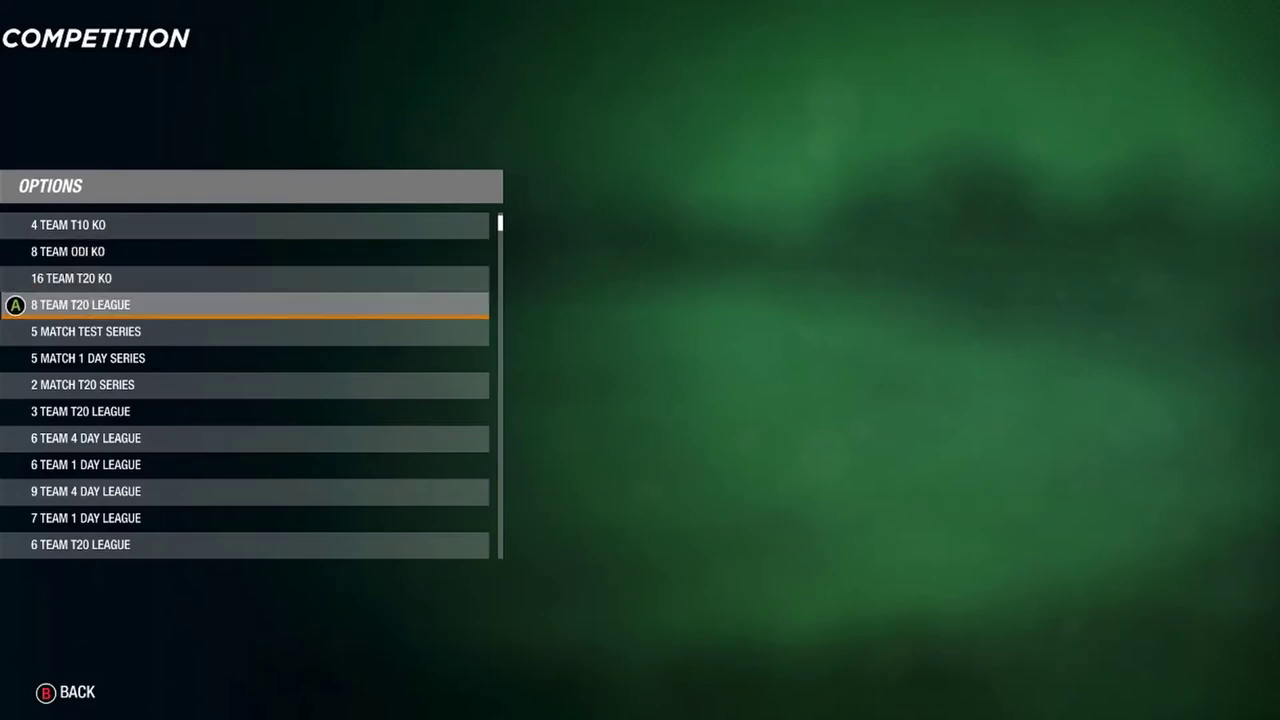
pyautogui.press('Return')
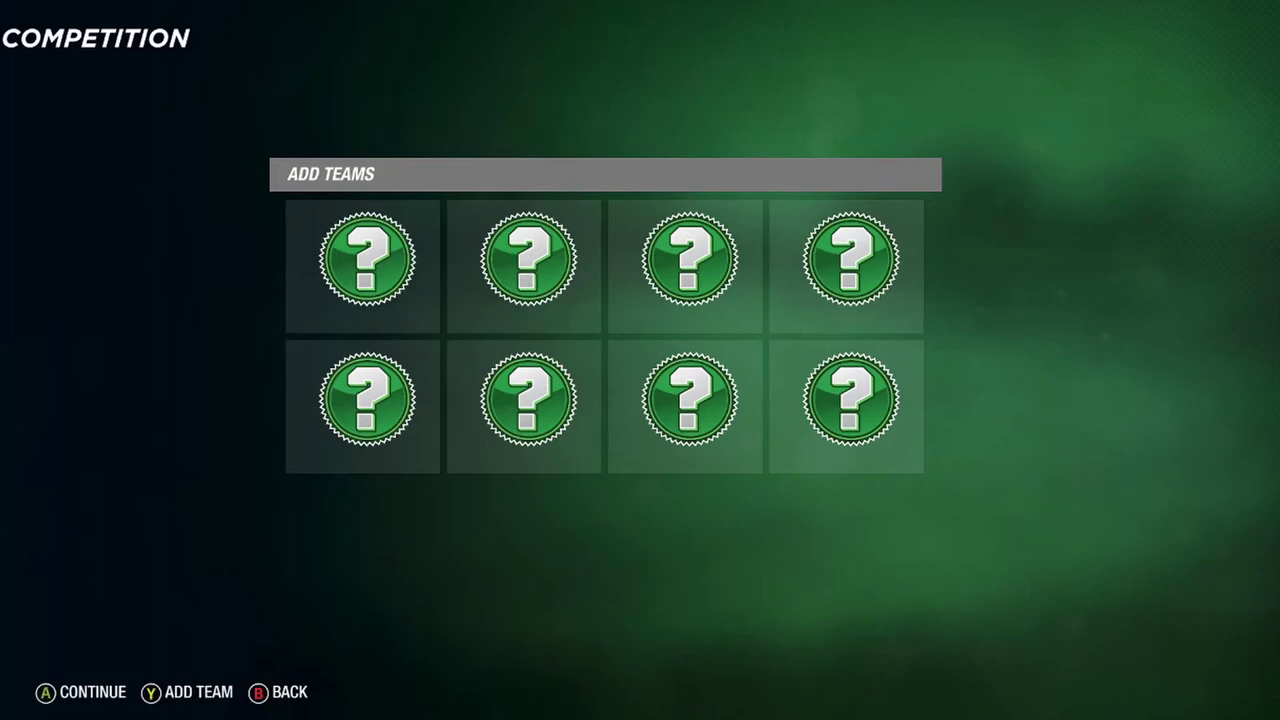
# Add Adelaide Strikers from the custom Big Bash teams to the first slot.
pyautogui.press('y')
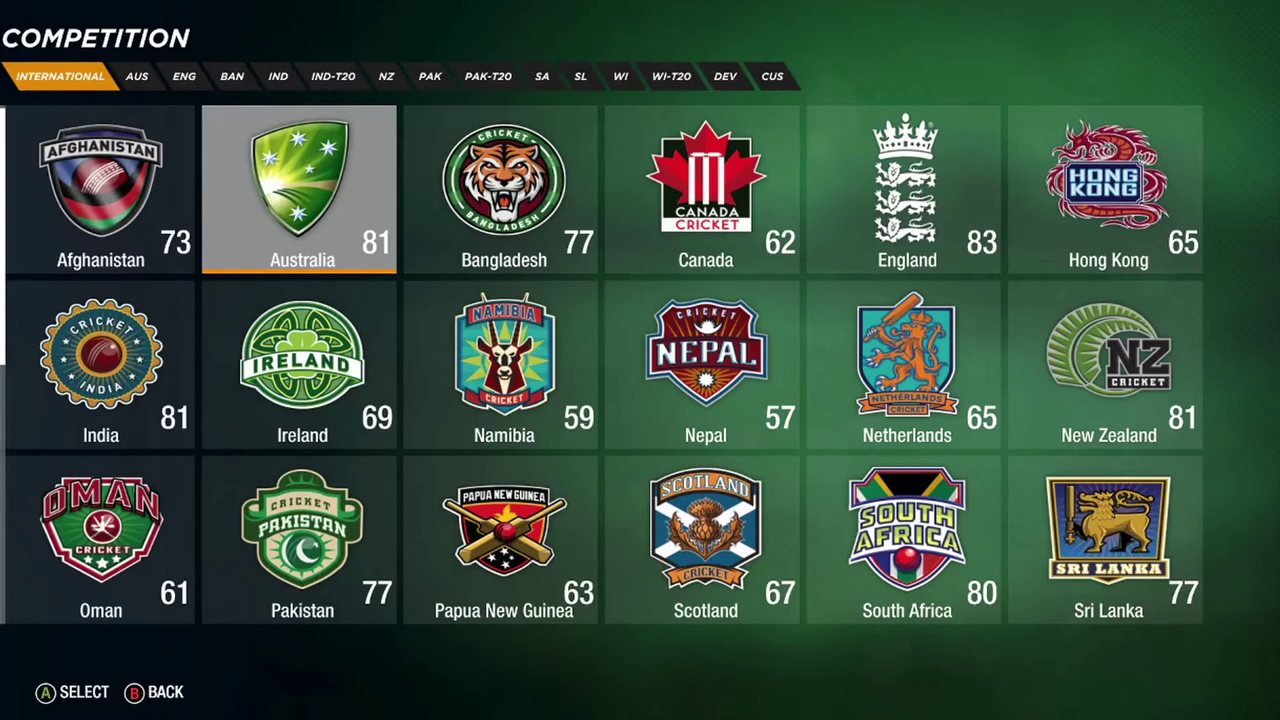
pyautogui.press('q')
pyautogui.press('Left')
pyautogui.press('Right')
pyautogui.press('Right')
pyautogui.press('Right')
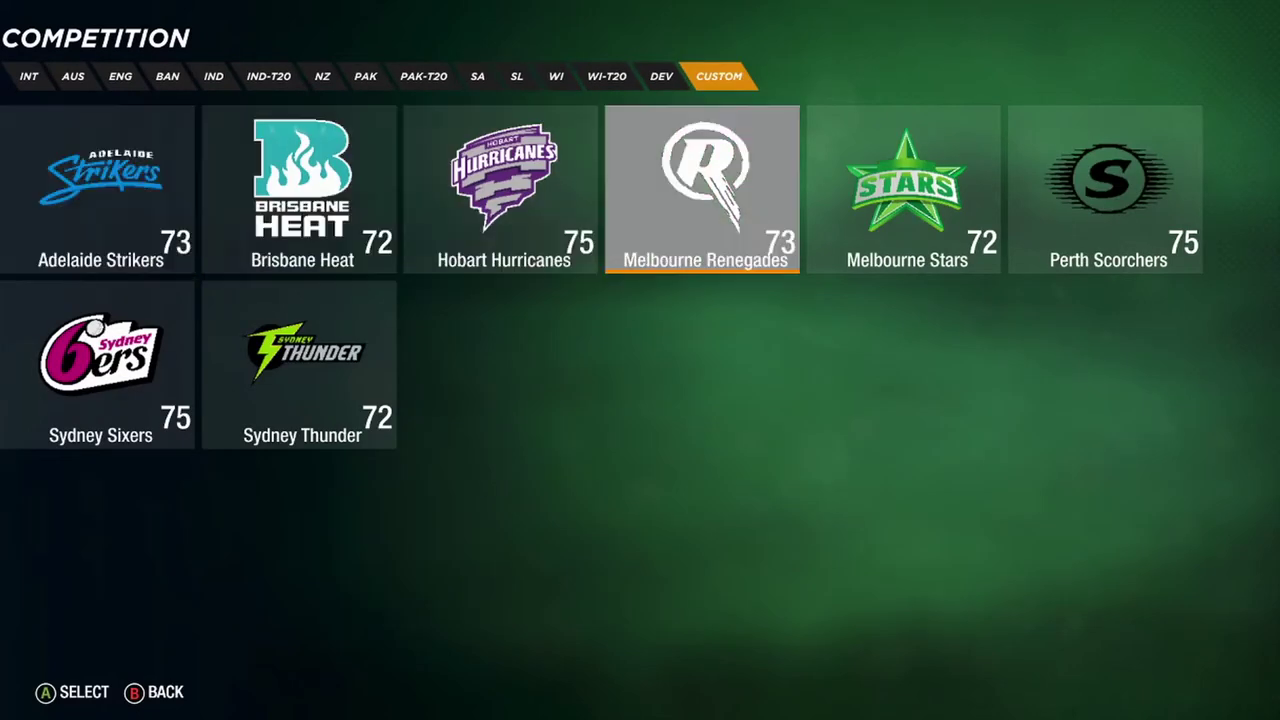
pyautogui.press('Right')
pyautogui.press('Left')
pyautogui.press('Left')
pyautogui.press('Left')
pyautogui.press('Left')
pyautogui.press('Return')
# Add Brisbane Heat, Hobart Hurricanes and Melbourne Renegades to the next slots.
pyautogui.press('y')
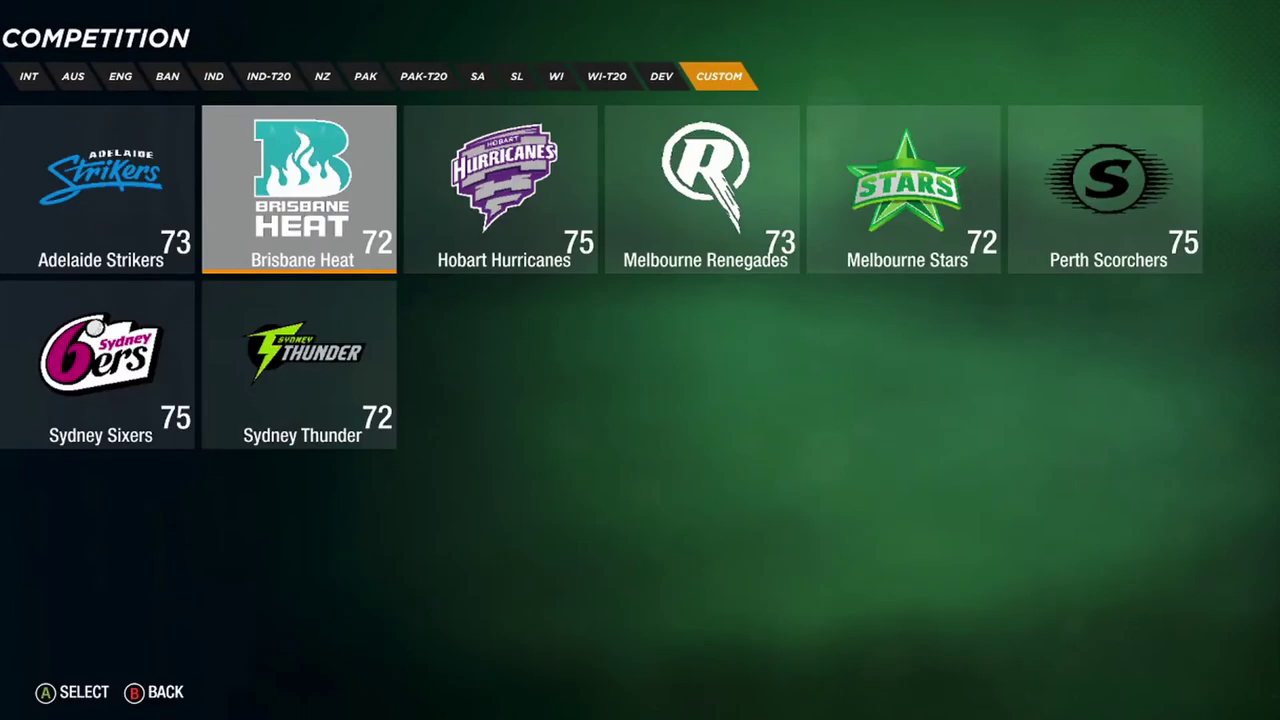
pyautogui.press('Return')
pyautogui.press('y')
pyautogui.press('Right')
pyautogui.press('Return')
pyautogui.press('y')
pyautogui.press('Right')
pyautogui.press('Right')
pyautogui.press('Return')
# Add Melbourne Stars, Perth Scorchers, Sydney Sixers and Sydney Thunder to complete the eight teams.
pyautogui.press('y')
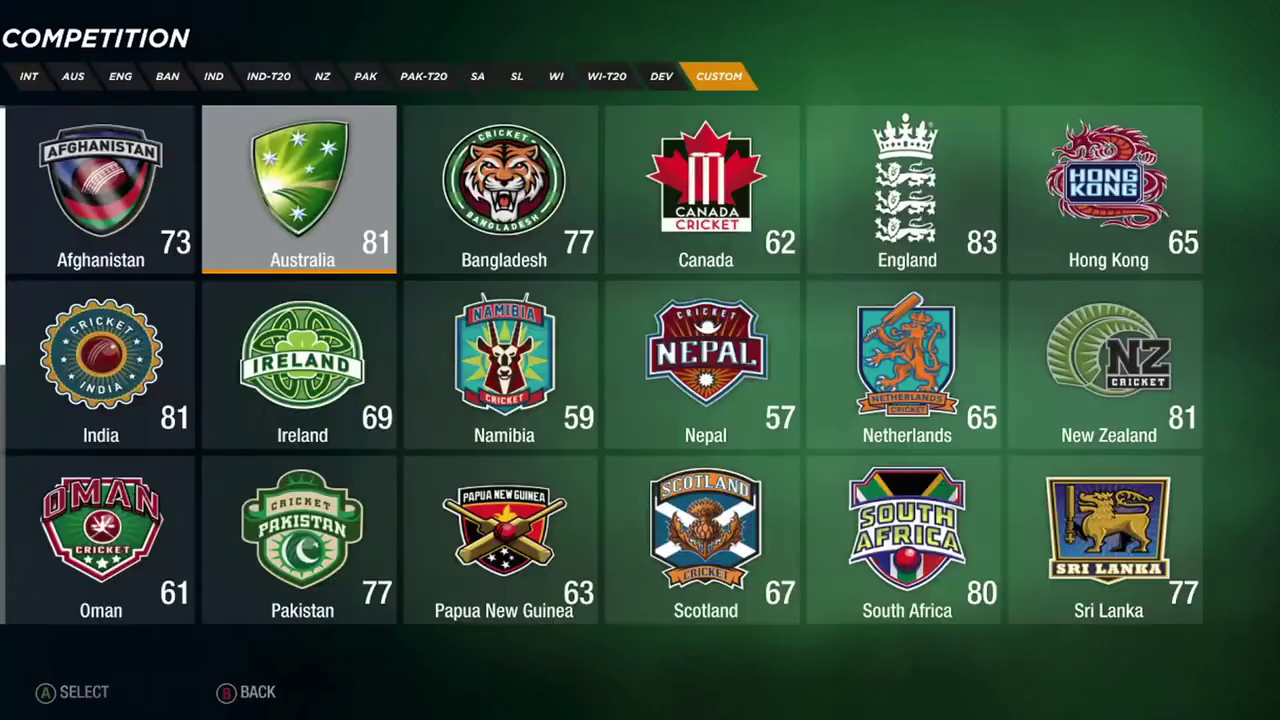
pyautogui.press('Right')
pyautogui.press('Right')
pyautogui.press('Right')
pyautogui.press('Return')
pyautogui.press('y')
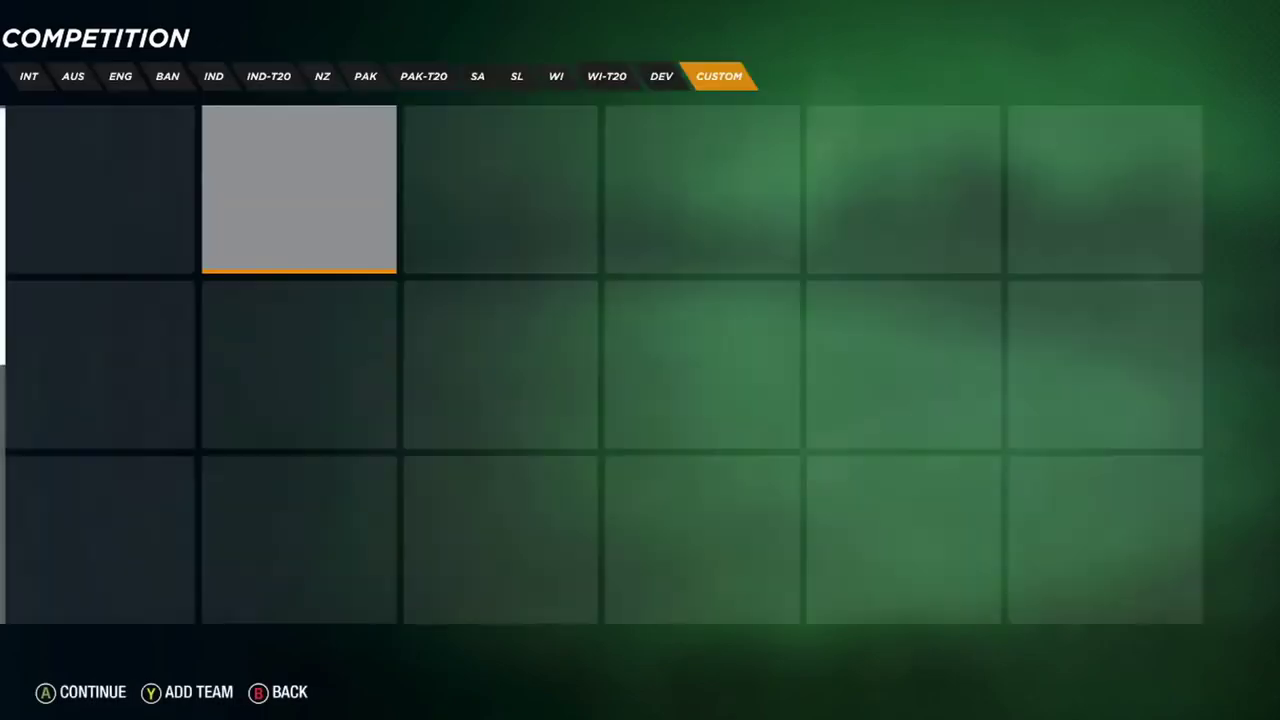
pyautogui.press('Right')
pyautogui.press('Right')
pyautogui.press('Right')
pyautogui.press('Right')
pyautogui.press('Return')
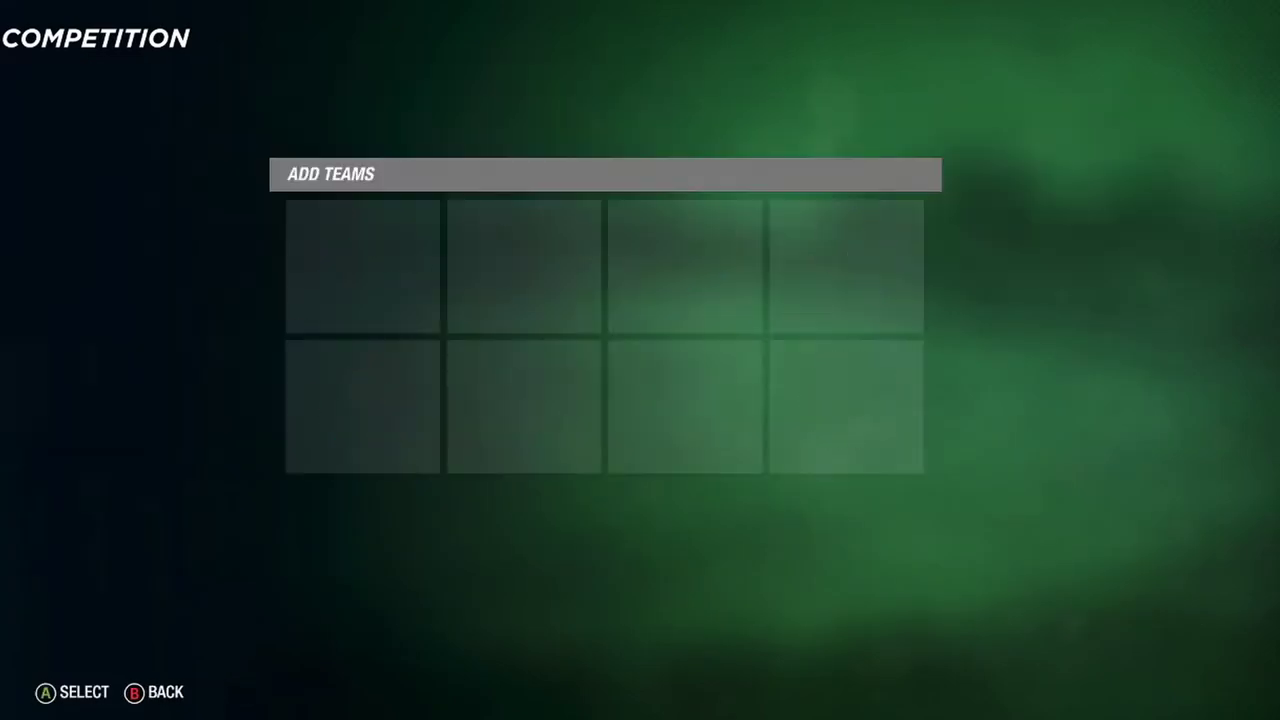
pyautogui.press('y')
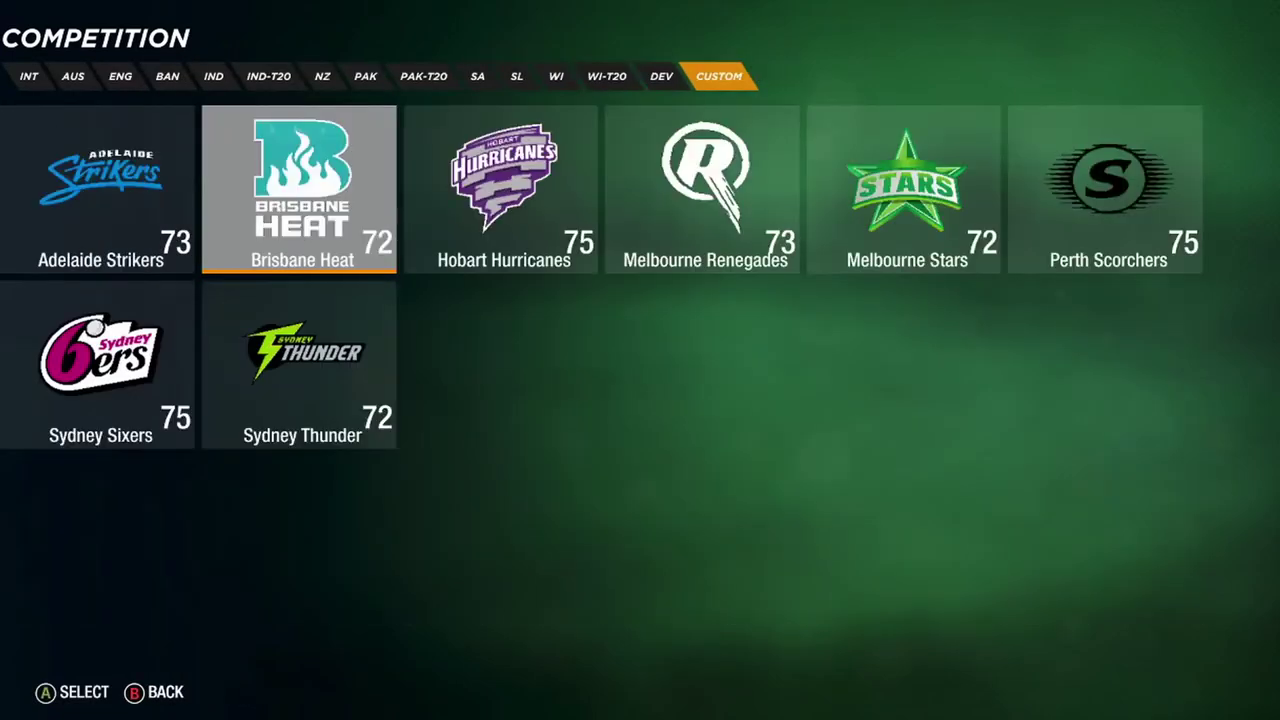
pyautogui.press('Down')
pyautogui.press('Left')
pyautogui.press('Return')
pyautogui.press('y')
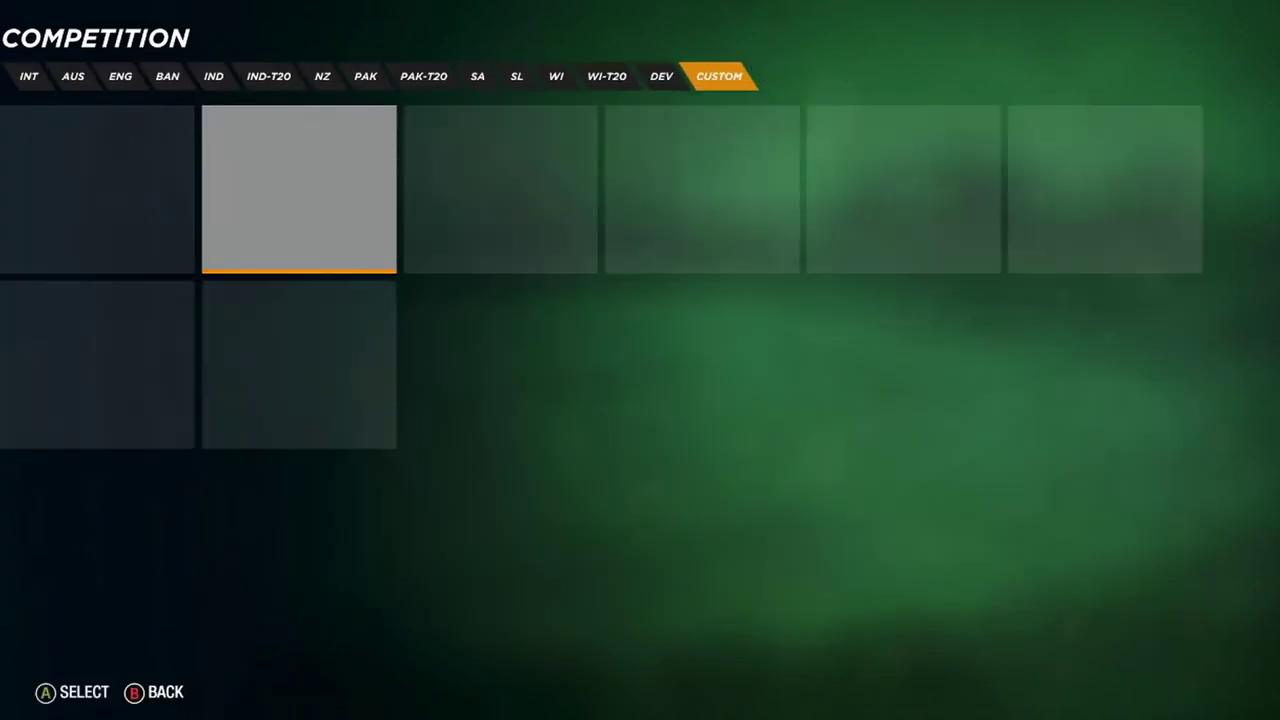
pyautogui.press('Return')
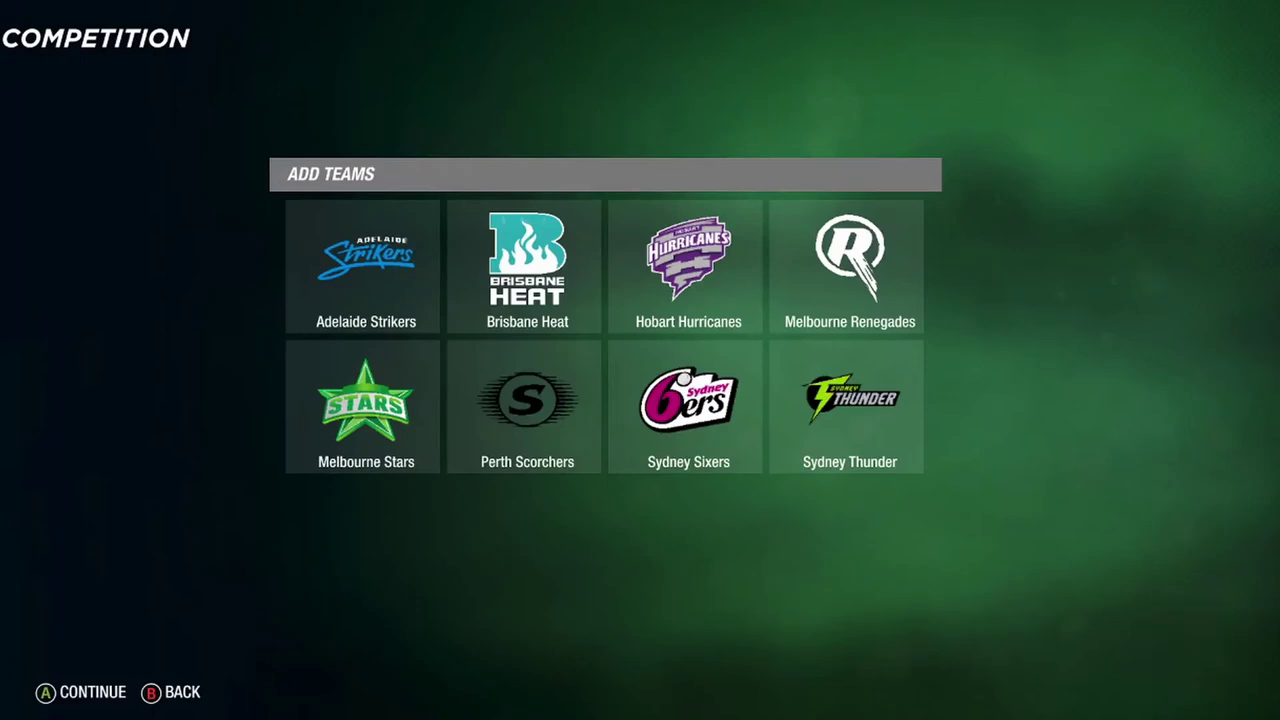
# Create the season and look over the Round 1 and later-round fixtures.
pyautogui.press('Return')
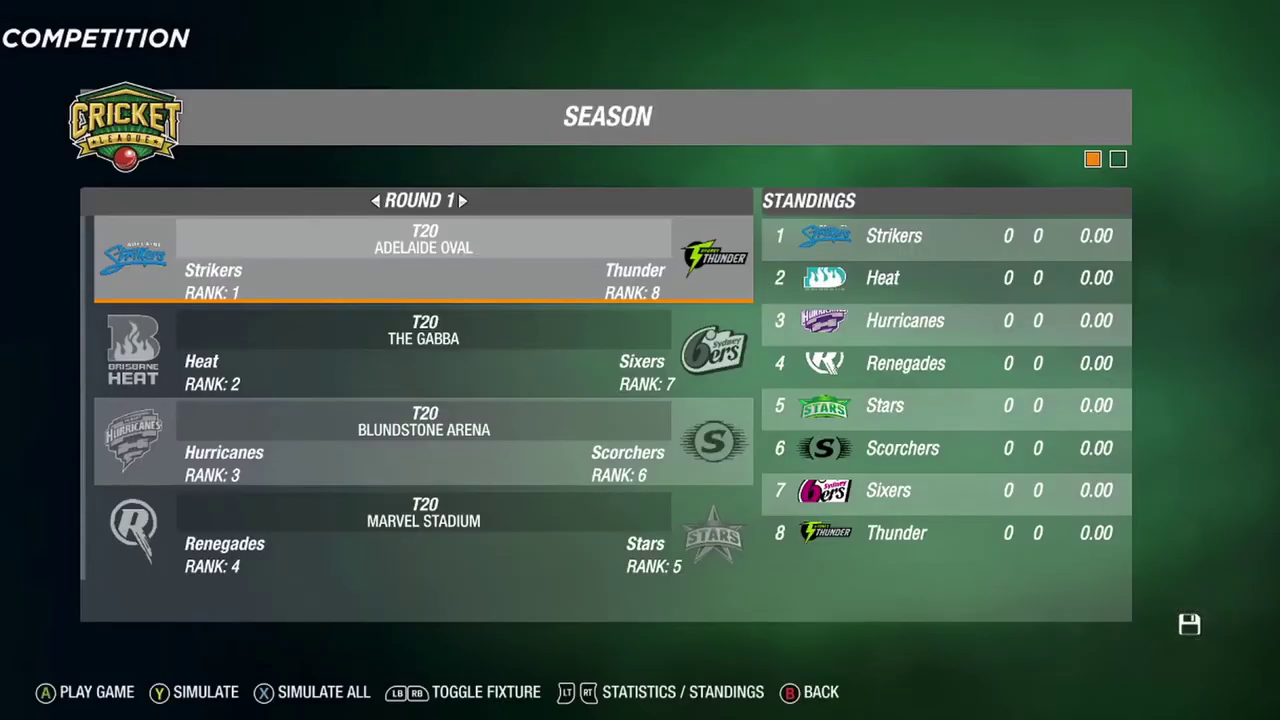
pyautogui.press('Down')
pyautogui.press('Down')
pyautogui.press('Down')
pyautogui.press('Up')
pyautogui.press('Up')
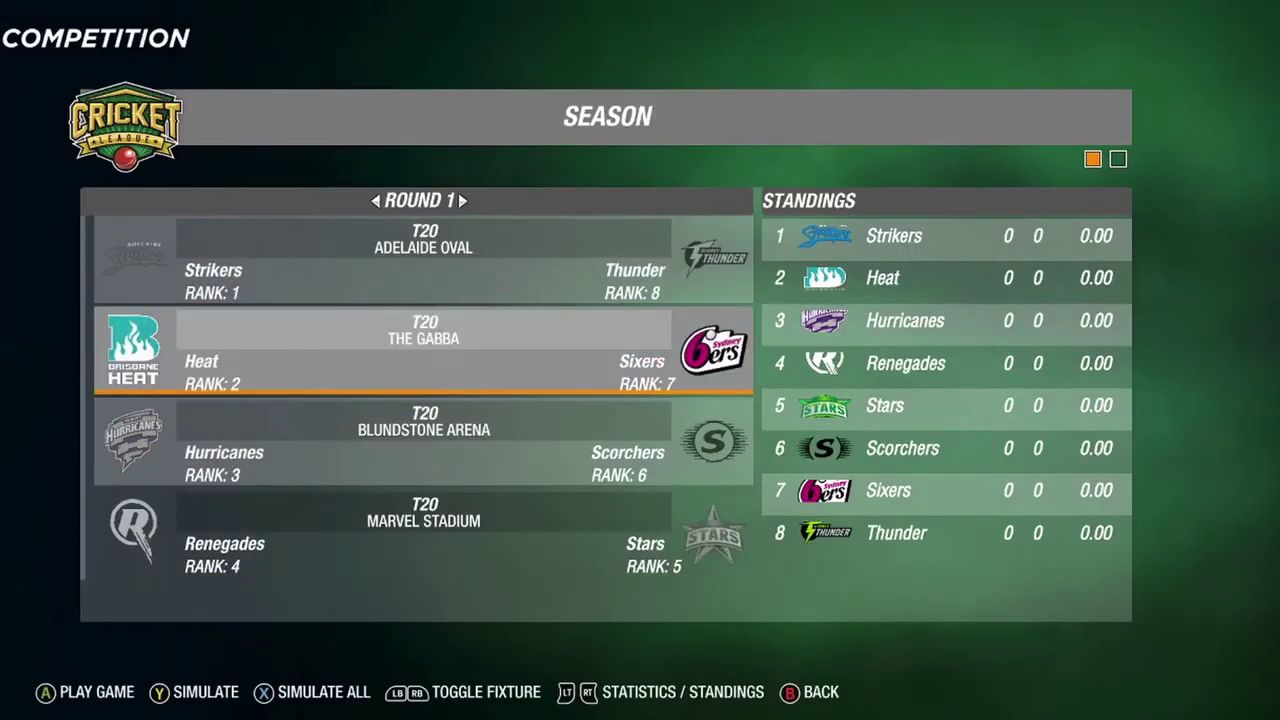
pyautogui.press('Up')
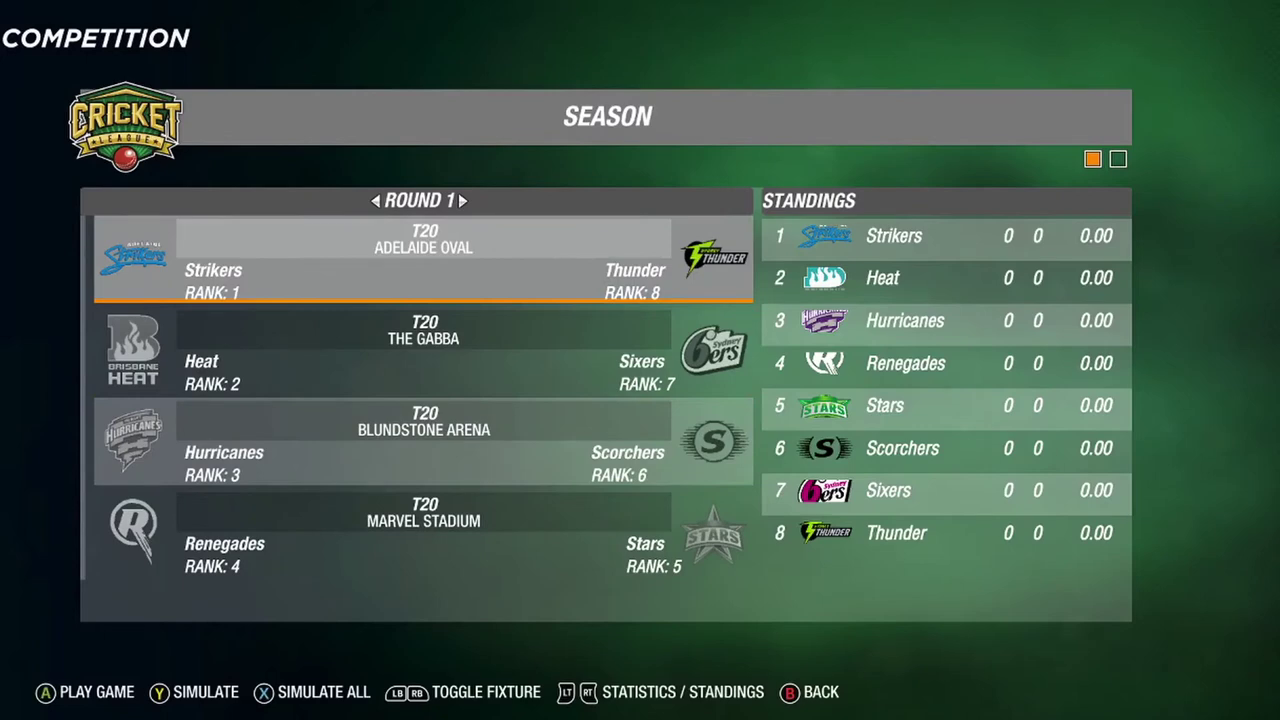
pyautogui.press('Right')
pyautogui.press('Right')
pyautogui.press('Right')
pyautogui.press('Right')
pyautogui.press('Right')
pyautogui.press('Right')
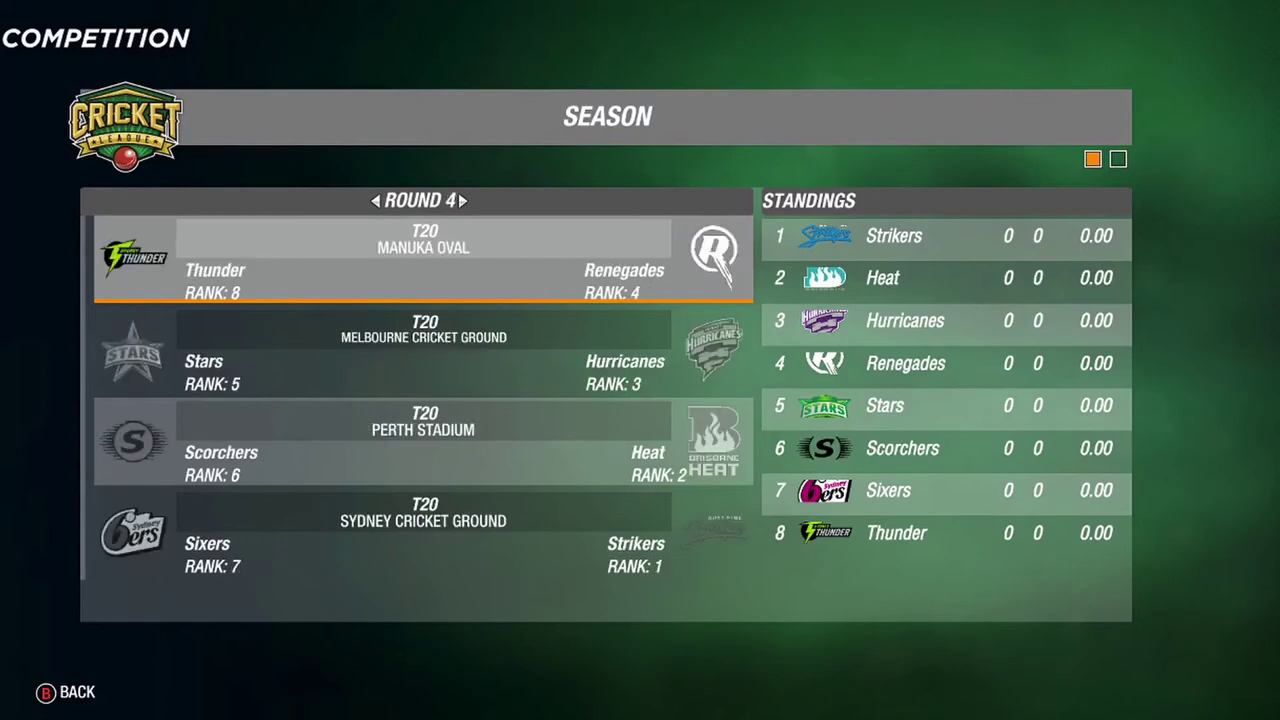
pyautogui.press('Escape')
pyautogui.press('Left')
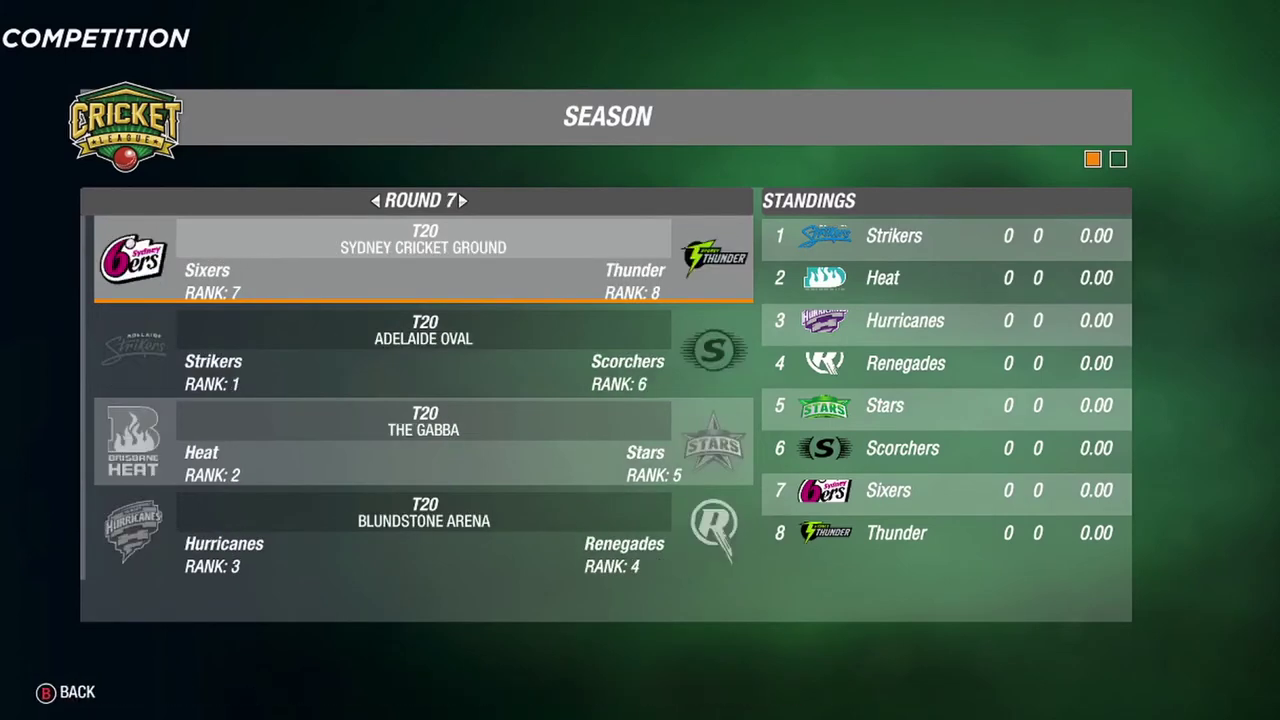
pyautogui.press('Escape')
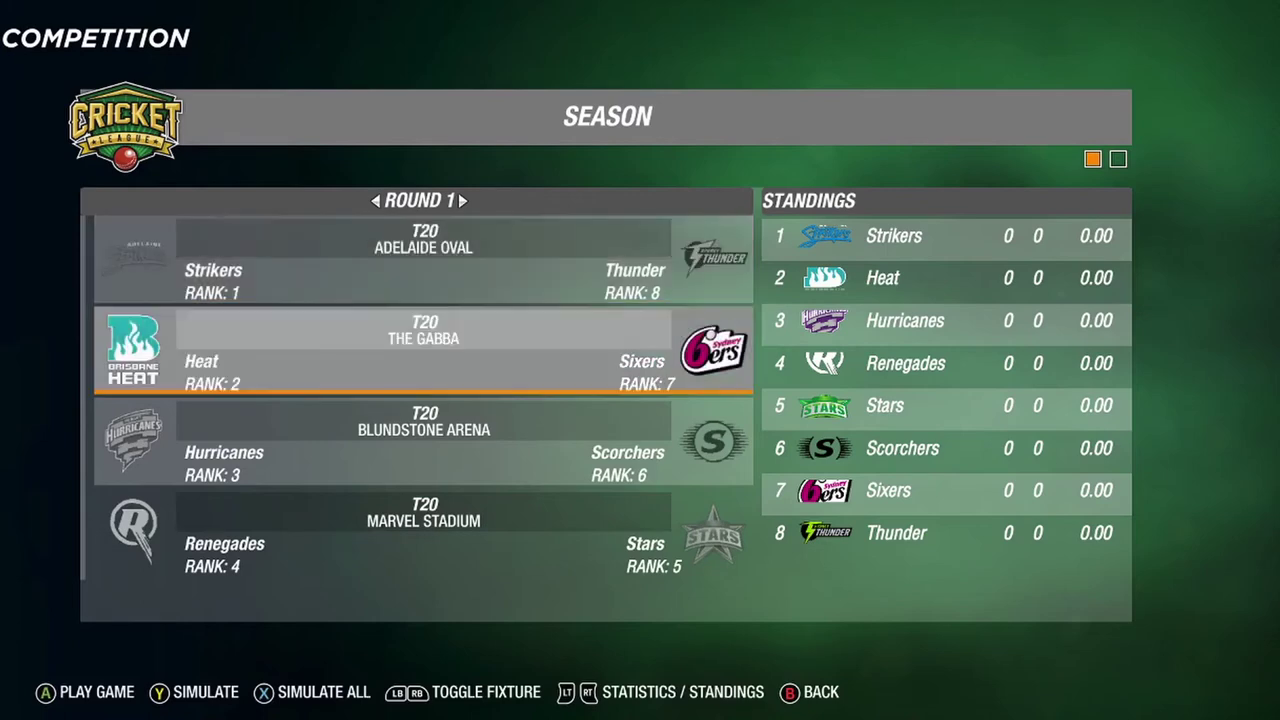
pyautogui.press('Down')
pyautogui.press('Down')
pyautogui.press('Down')
pyautogui.press('Up')
pyautogui.press('Up')
pyautogui.press('Up')
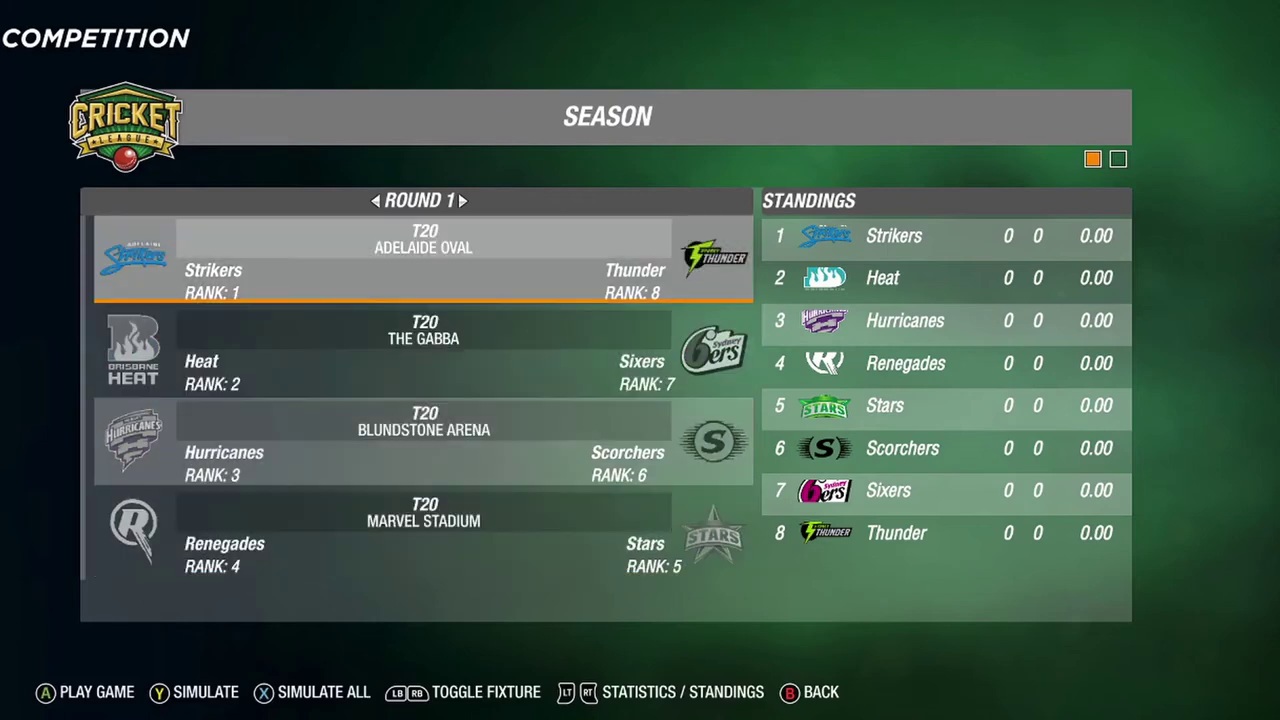
# Simulate Strikers v Thunder, Heat v Sixers and Hurricanes v Scorchers, then start Renegades v Stars.
pyautogui.press('y')
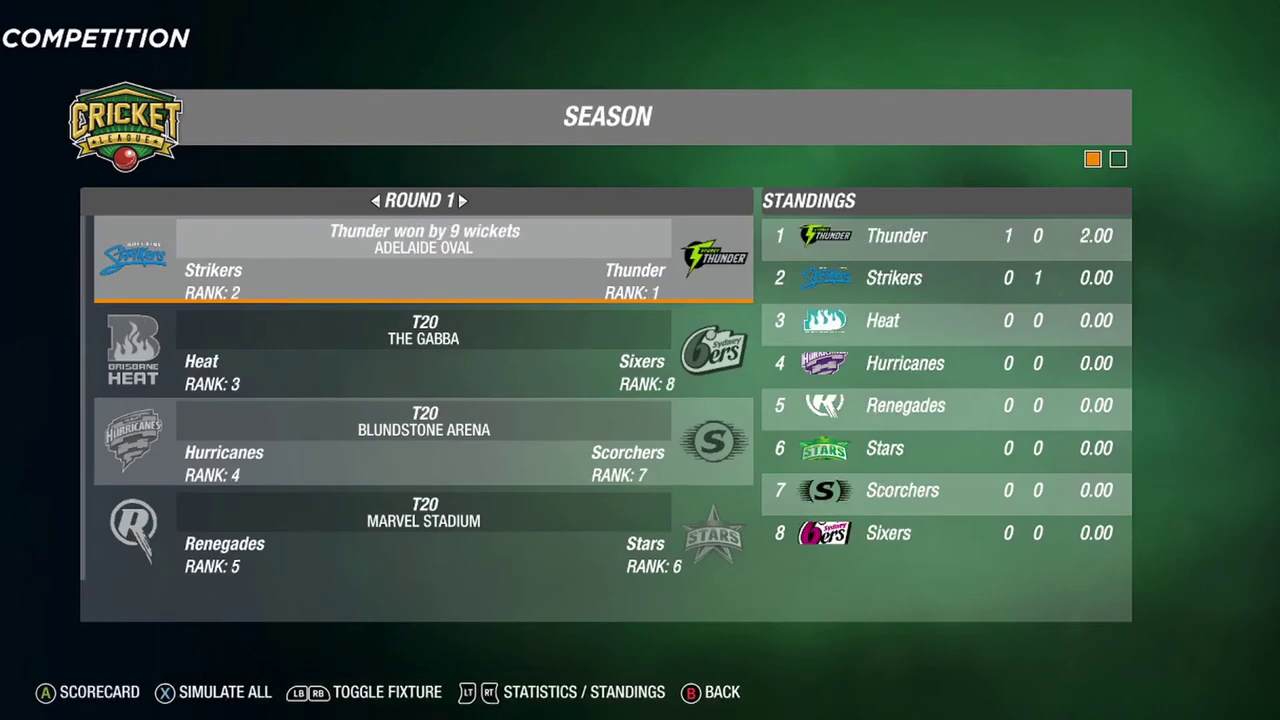
pyautogui.press('Down')
pyautogui.press('y')
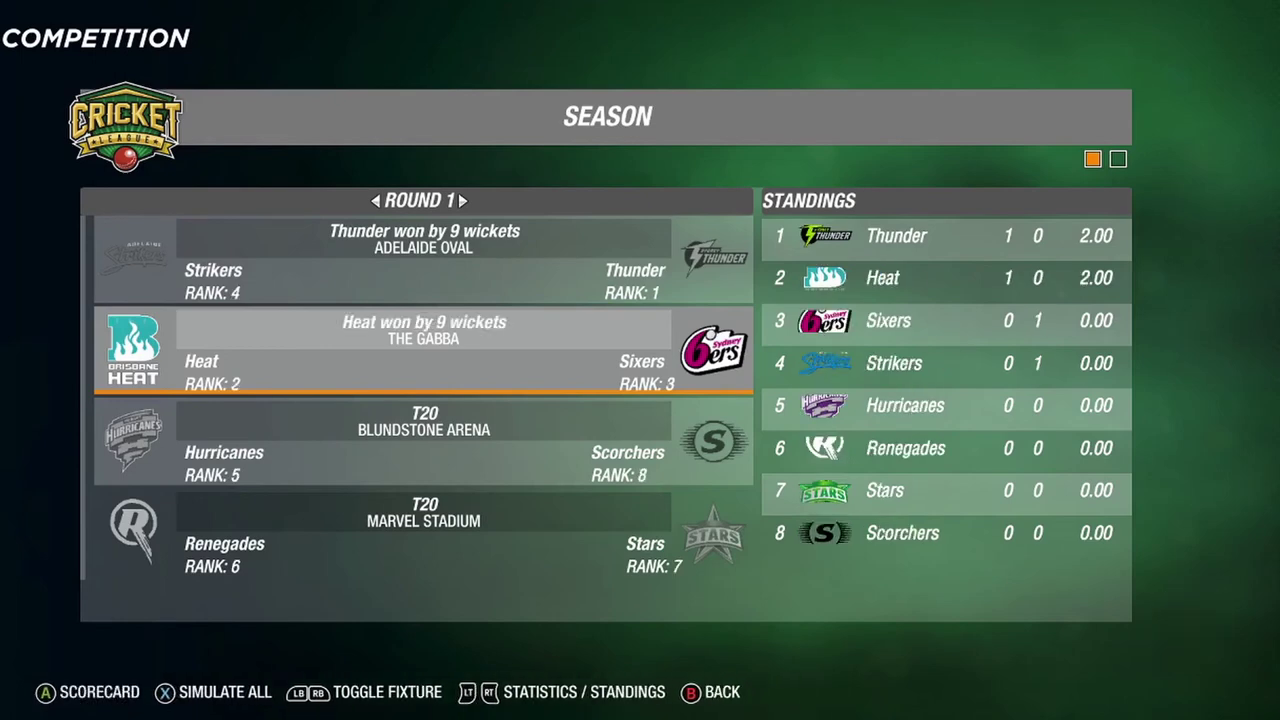
pyautogui.press('Down')
pyautogui.press('y')
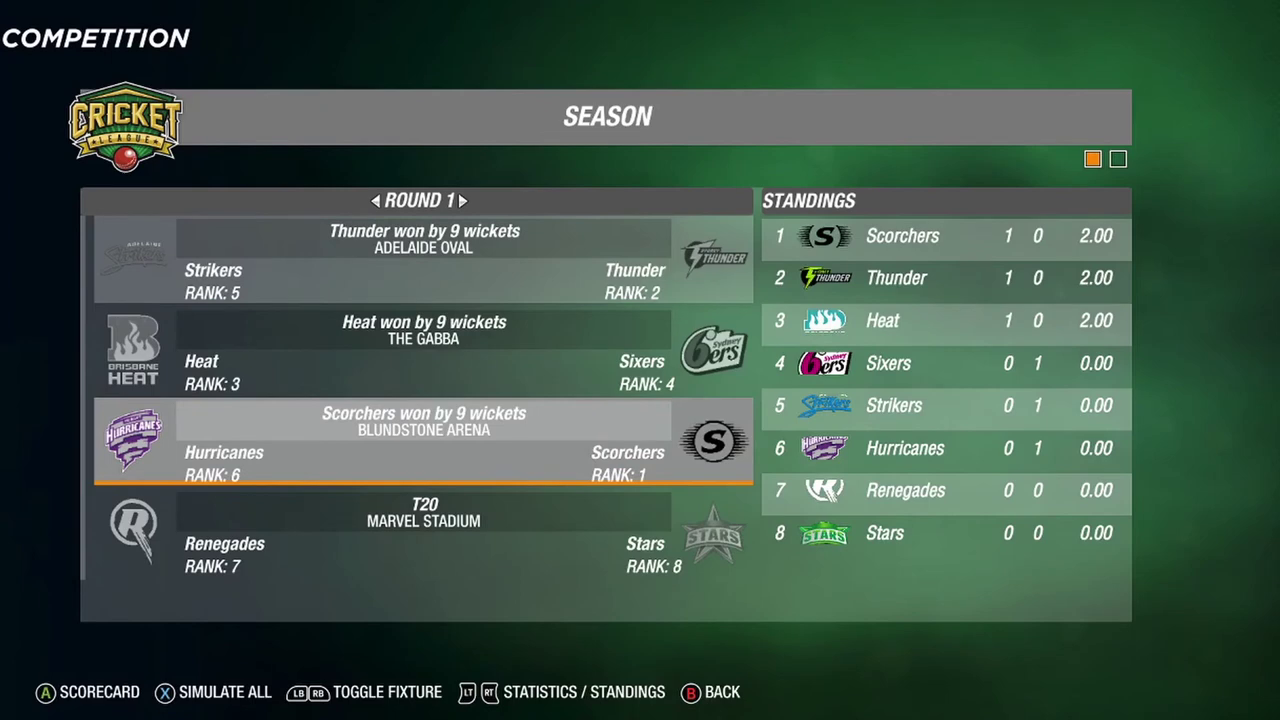
pyautogui.press('Down')
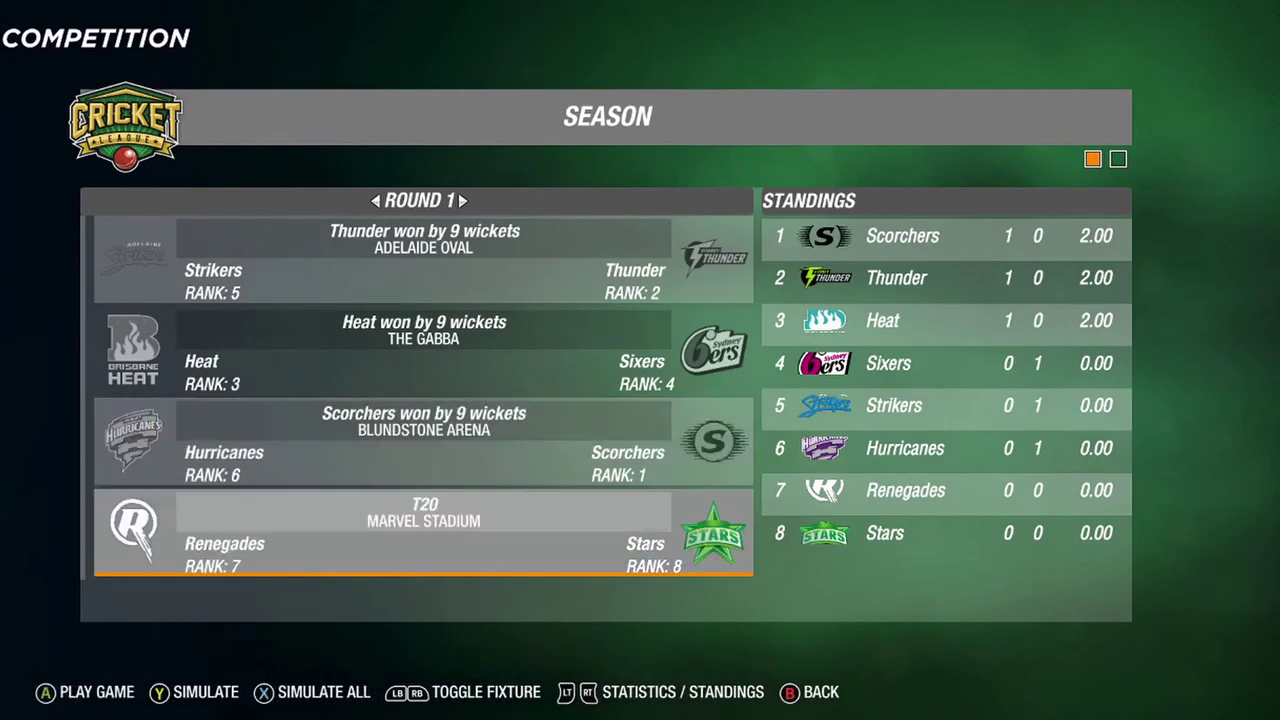
pyautogui.press('Return')
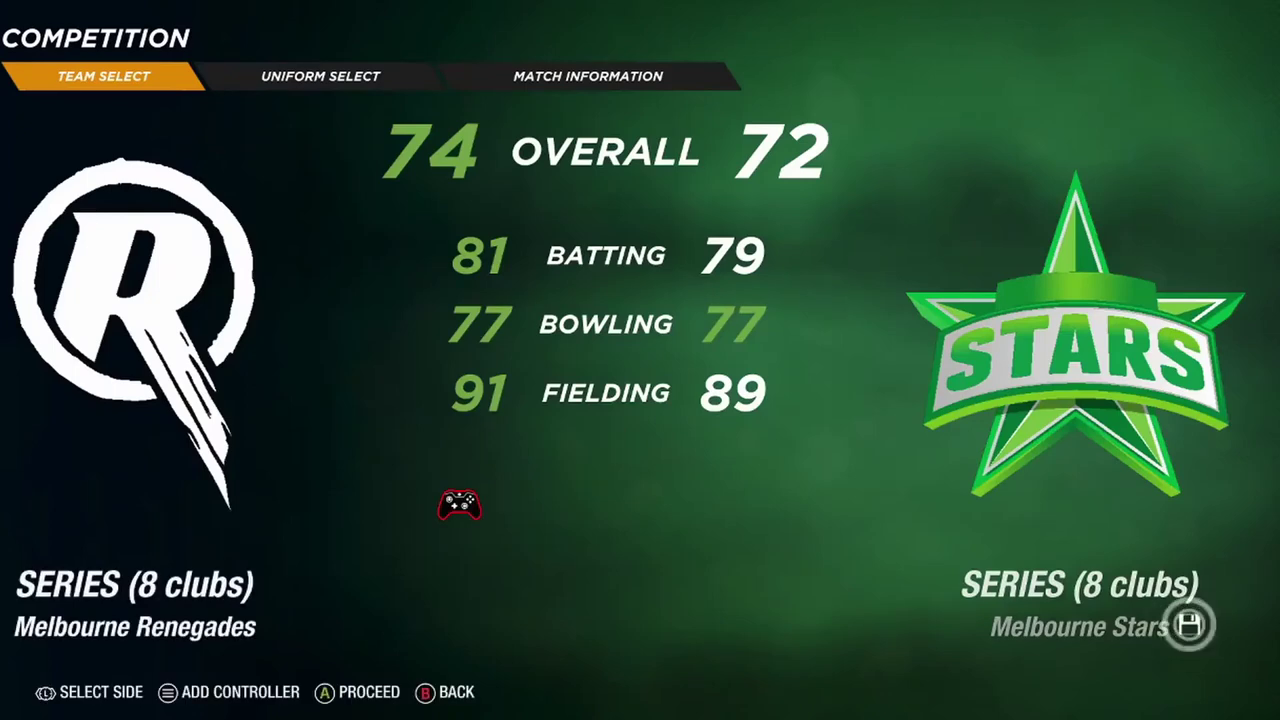
# Keep both Renegades and Stars in their BBL home kits after trying the away kits.
pyautogui.press('Return')
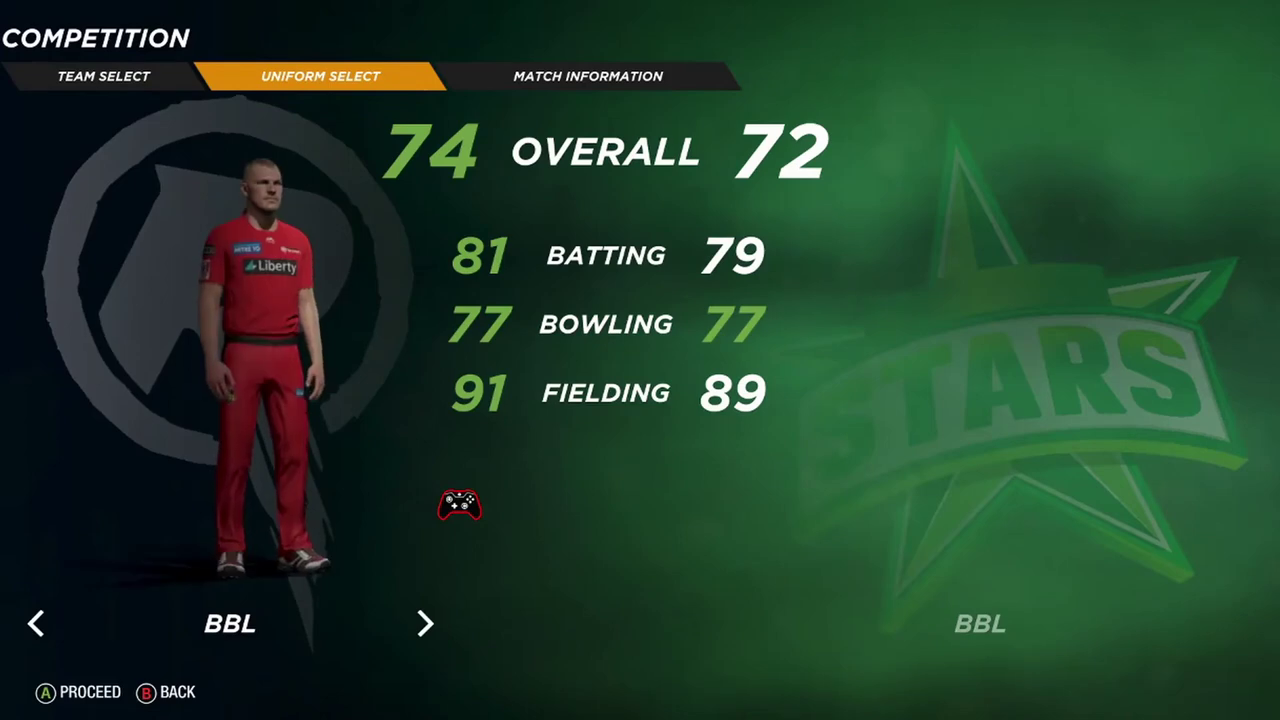
pyautogui.press('Right')
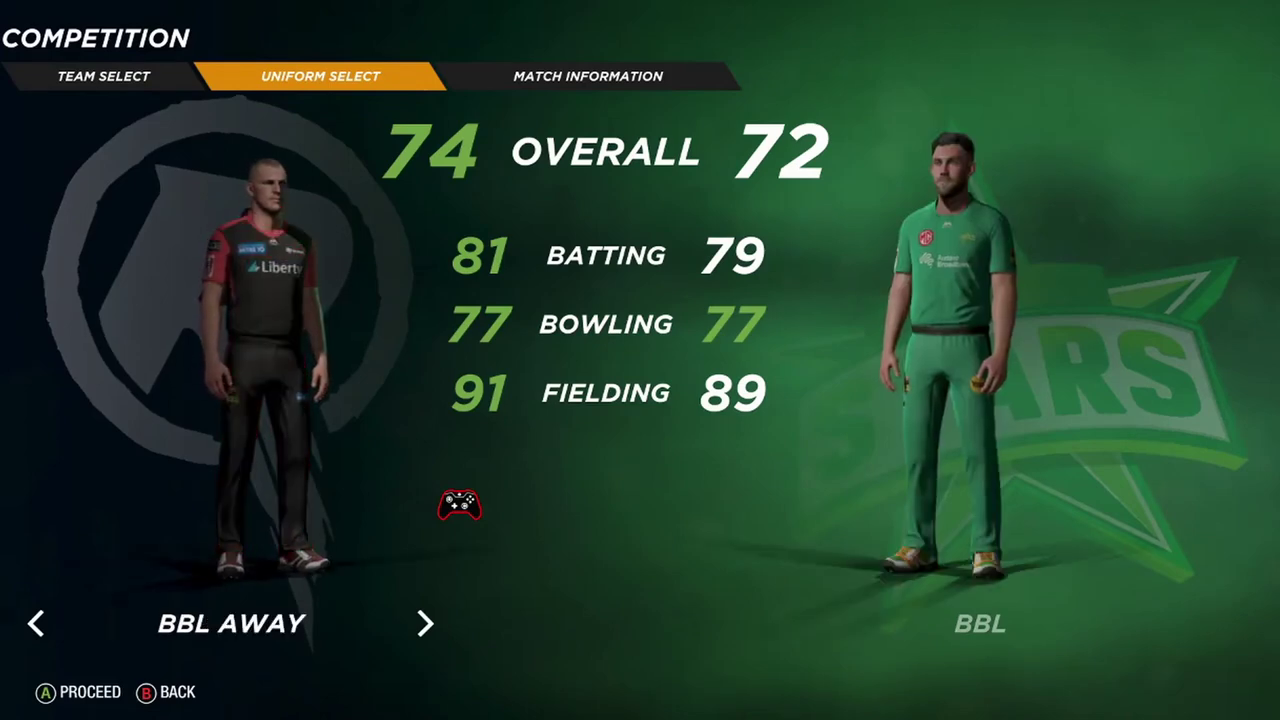
pyautogui.press('Left')
pyautogui.press('Return')
pyautogui.press('Right')
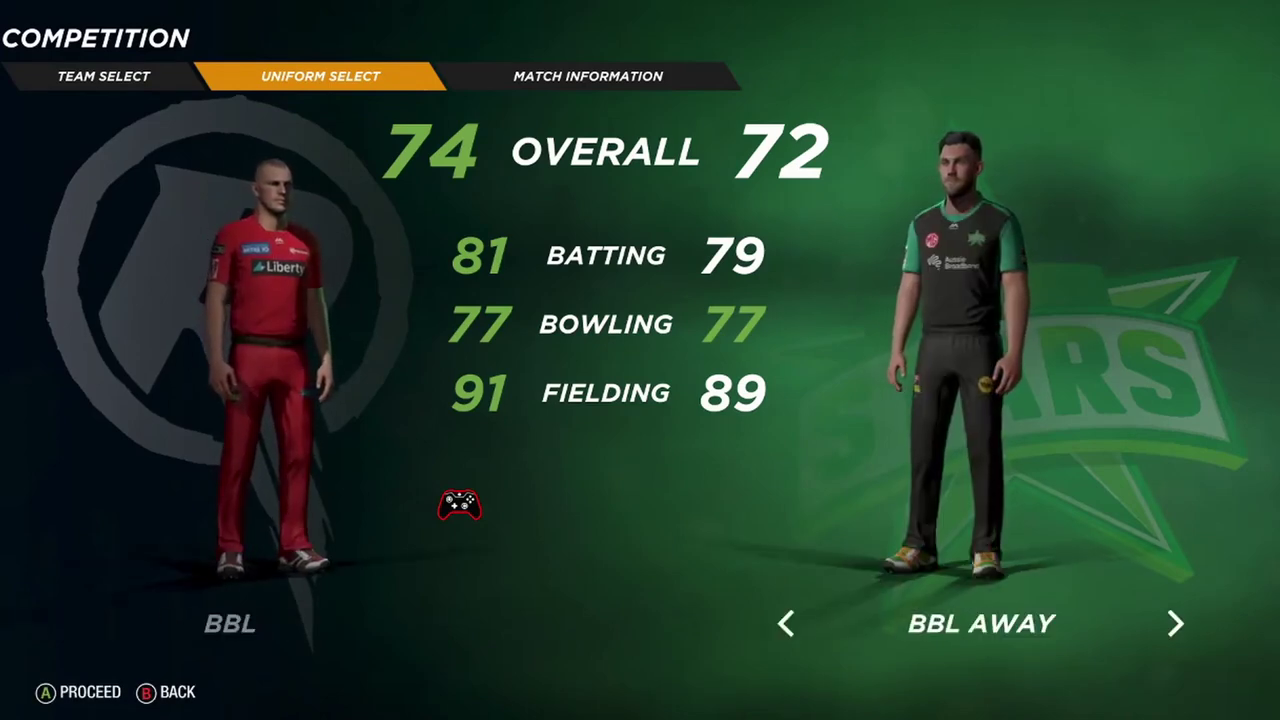
pyautogui.press('Left')
pyautogui.press('Return')
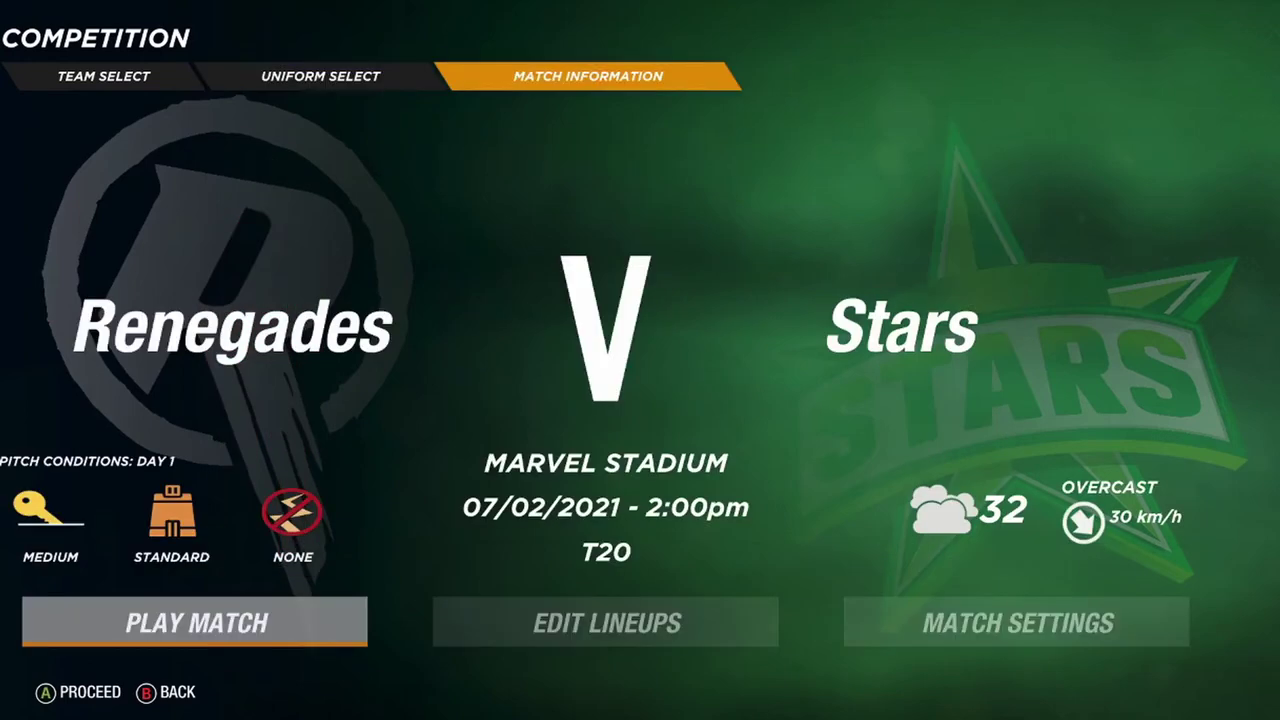
# Look through the match settings, ending on the Stadium setting.
pyautogui.press('Right')
pyautogui.press('Right')
pyautogui.press('Return')
pyautogui.press('Right')
pyautogui.press('Down')
pyautogui.press('Left')
pyautogui.press('Down')
pyautogui.press('Right')
pyautogui.press('Up')
pyautogui.press('Left')
pyautogui.press('Up')
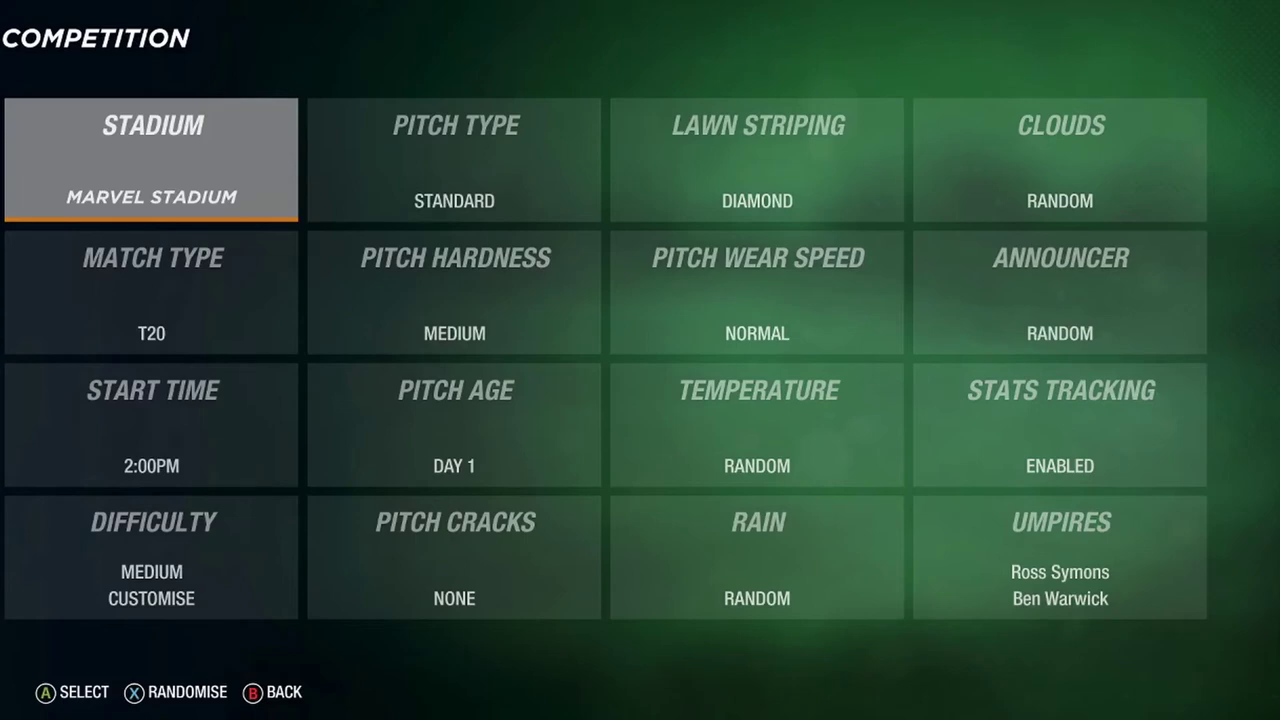
# Back out of the match setup to the Season screen.
pyautogui.press('Escape')
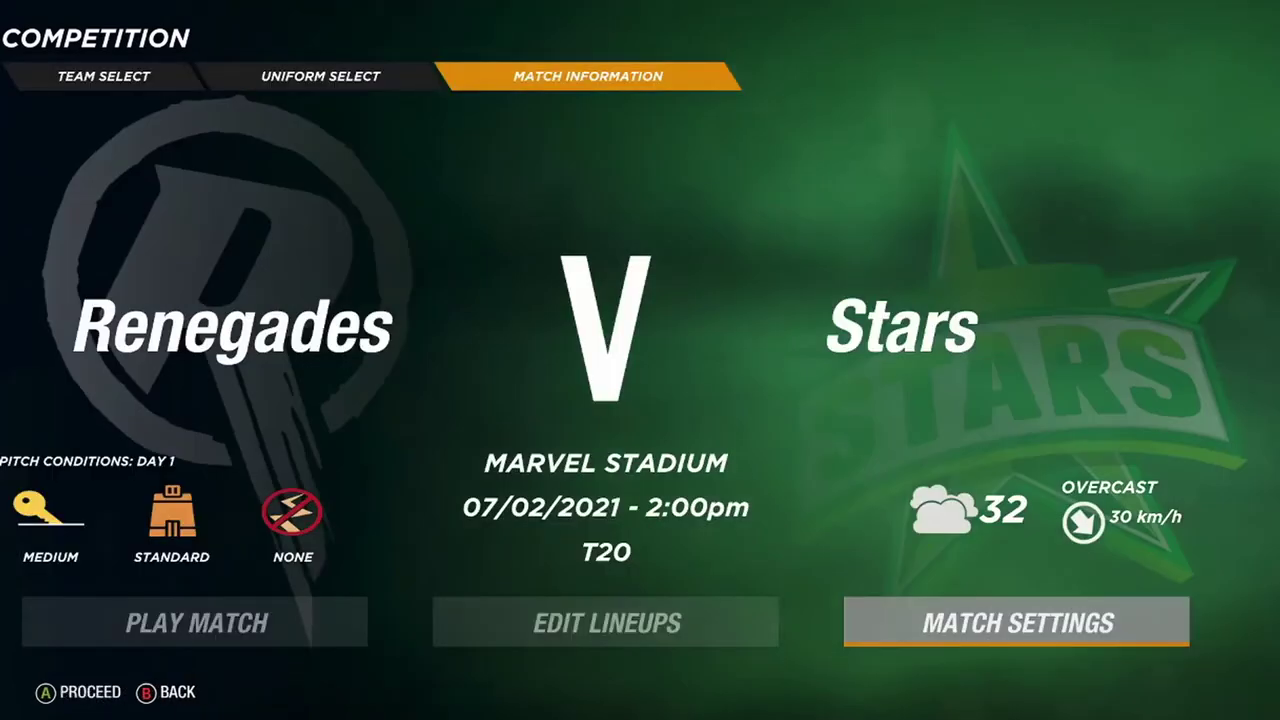
pyautogui.press('Escape')
pyautogui.press('Escape')
pyautogui.press('Escape')
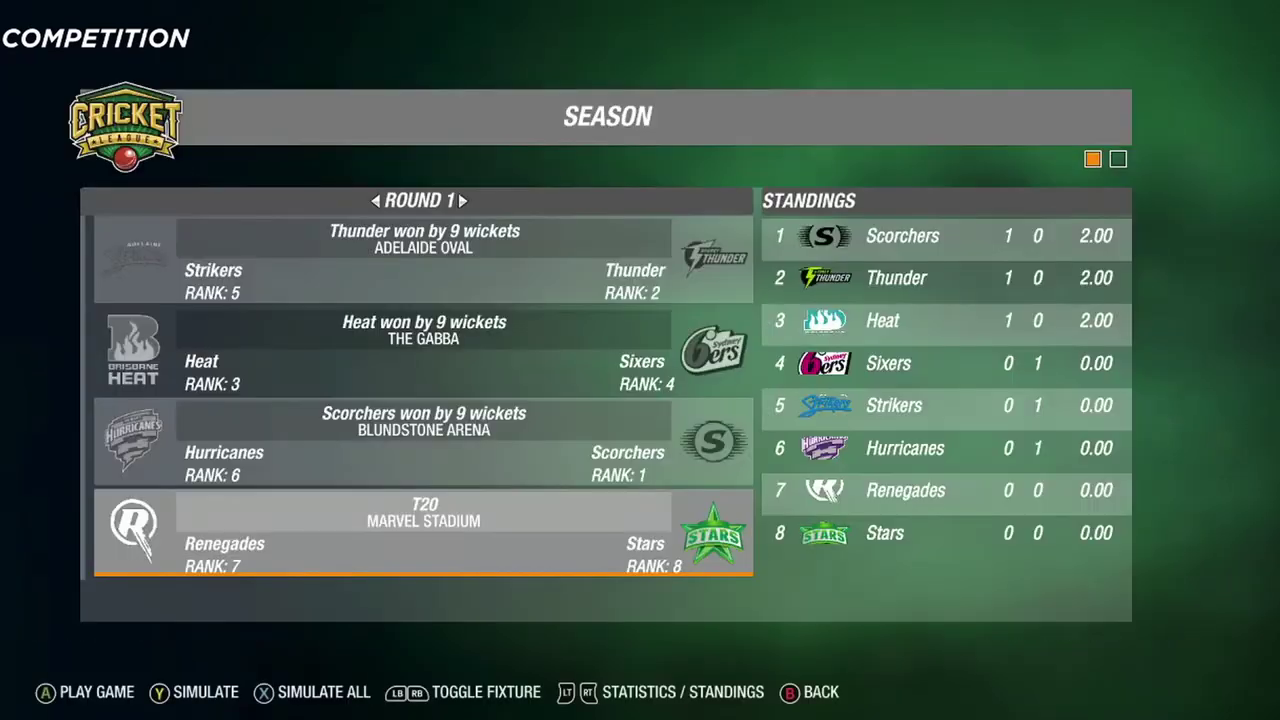
pyautogui.press('Escape')
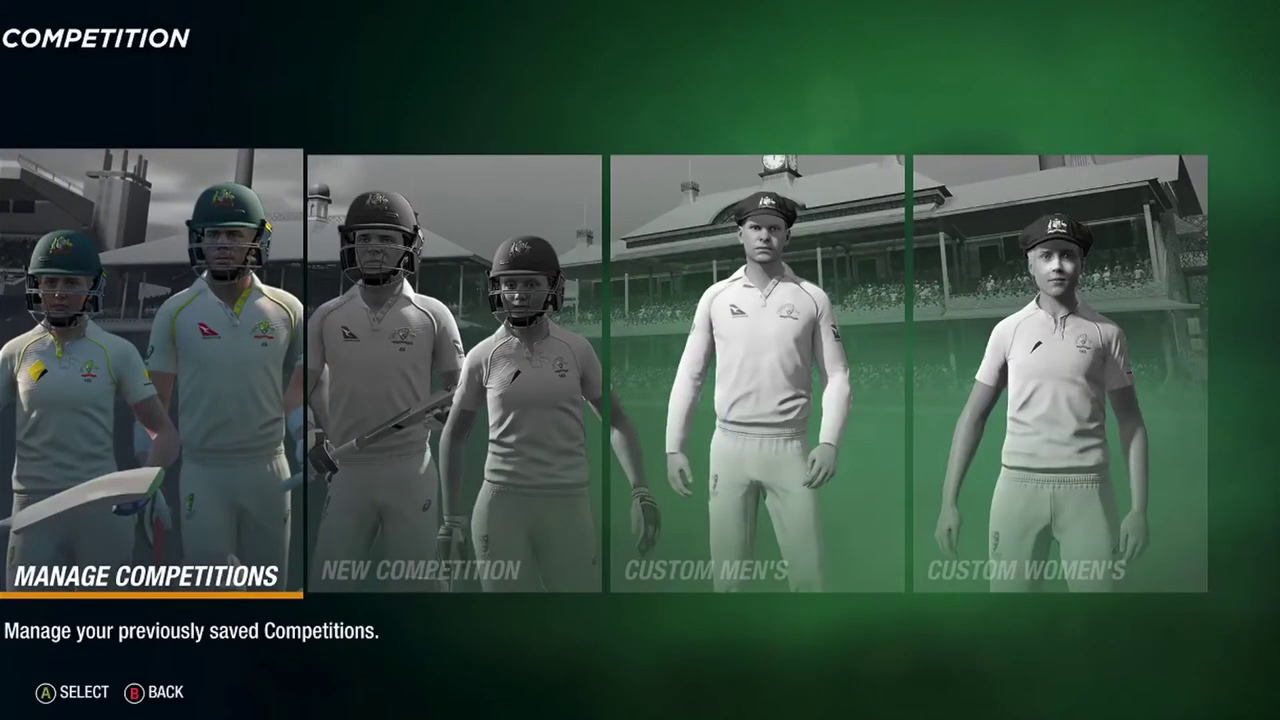
# Go from the modes menu to the Cricket Academy's community stadium search.
pyautogui.press('Escape')
pyautogui.press('Left')
pyautogui.press('Down')
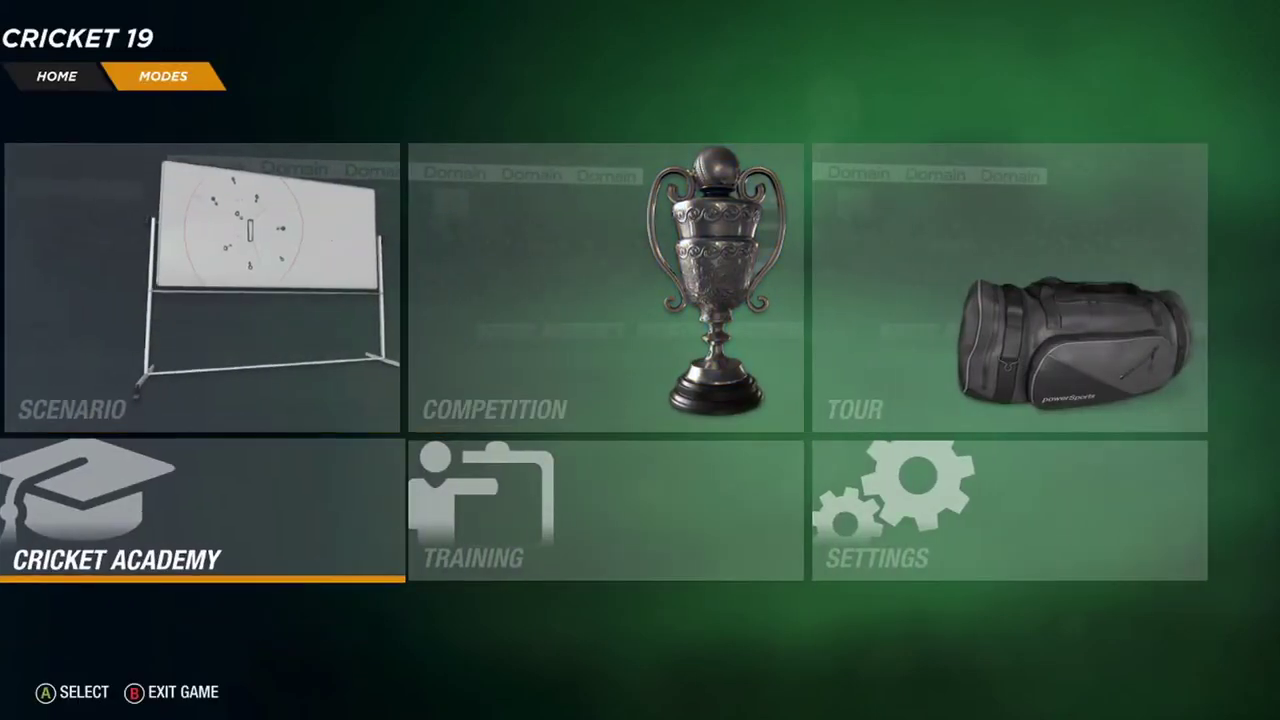
pyautogui.press('Return')
pyautogui.press('e')
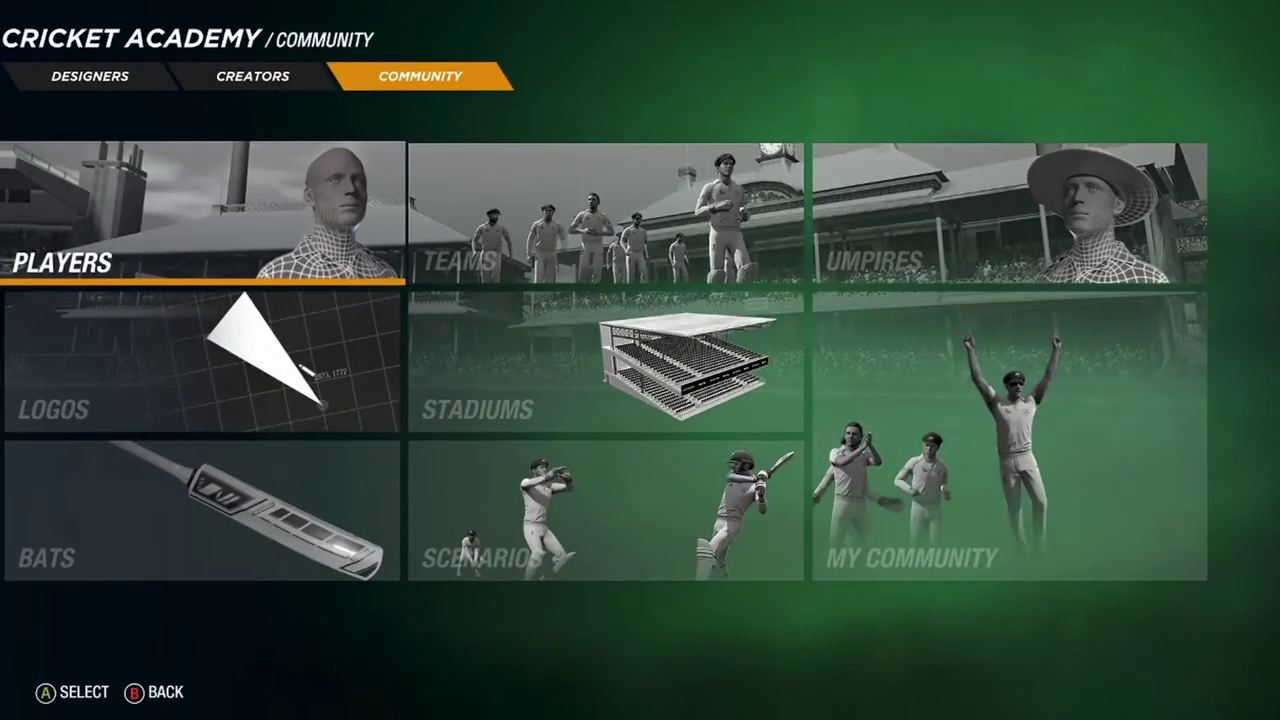
pyautogui.press('Down')
pyautogui.press('Right')
pyautogui.press('Return')
# Search community stadiums with the name filter 'Marvel'.
pyautogui.press('Down')
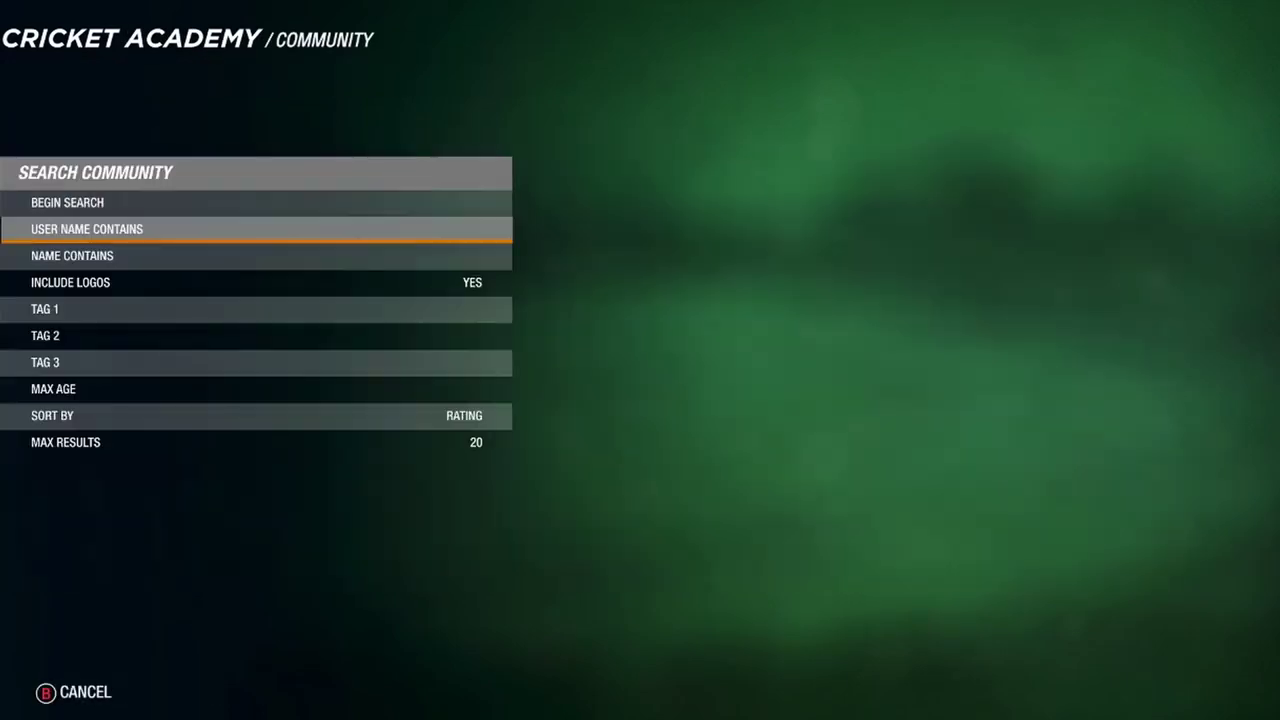
pyautogui.press('Down')
pyautogui.press('Return')
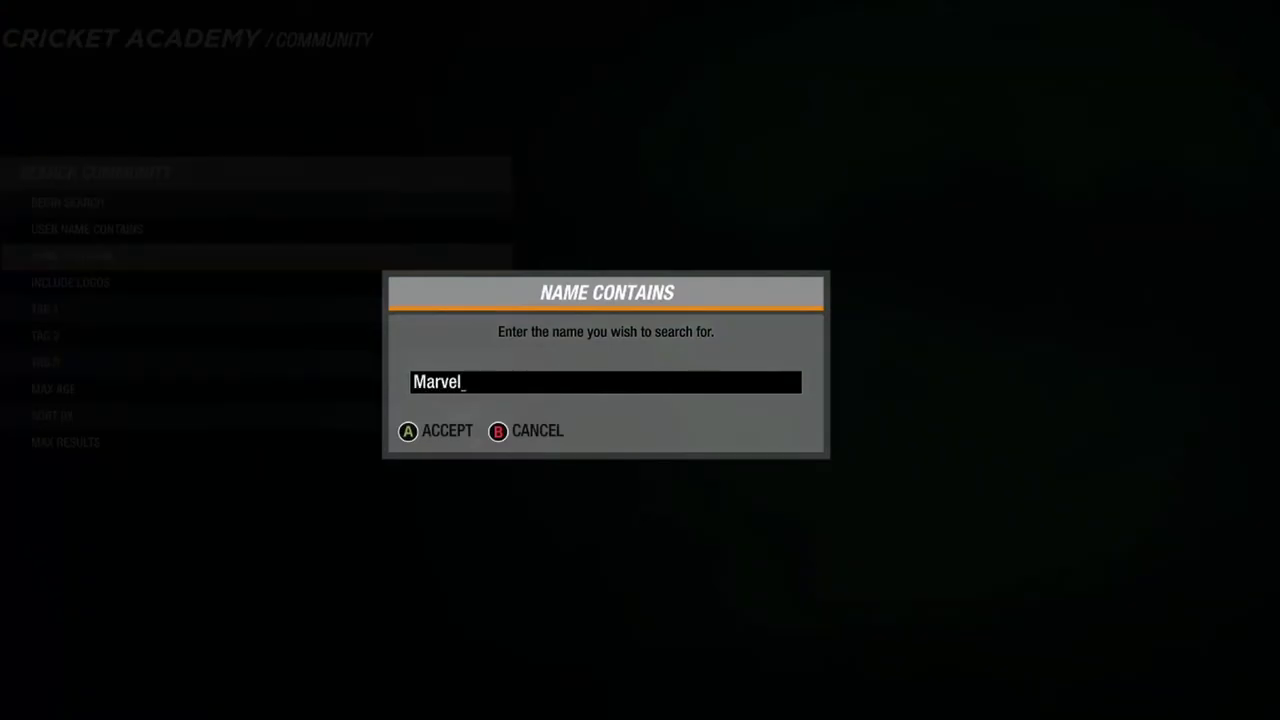
pyautogui.press('Return')
pyautogui.press('Up')
pyautogui.press('Up')
pyautogui.press('Return')
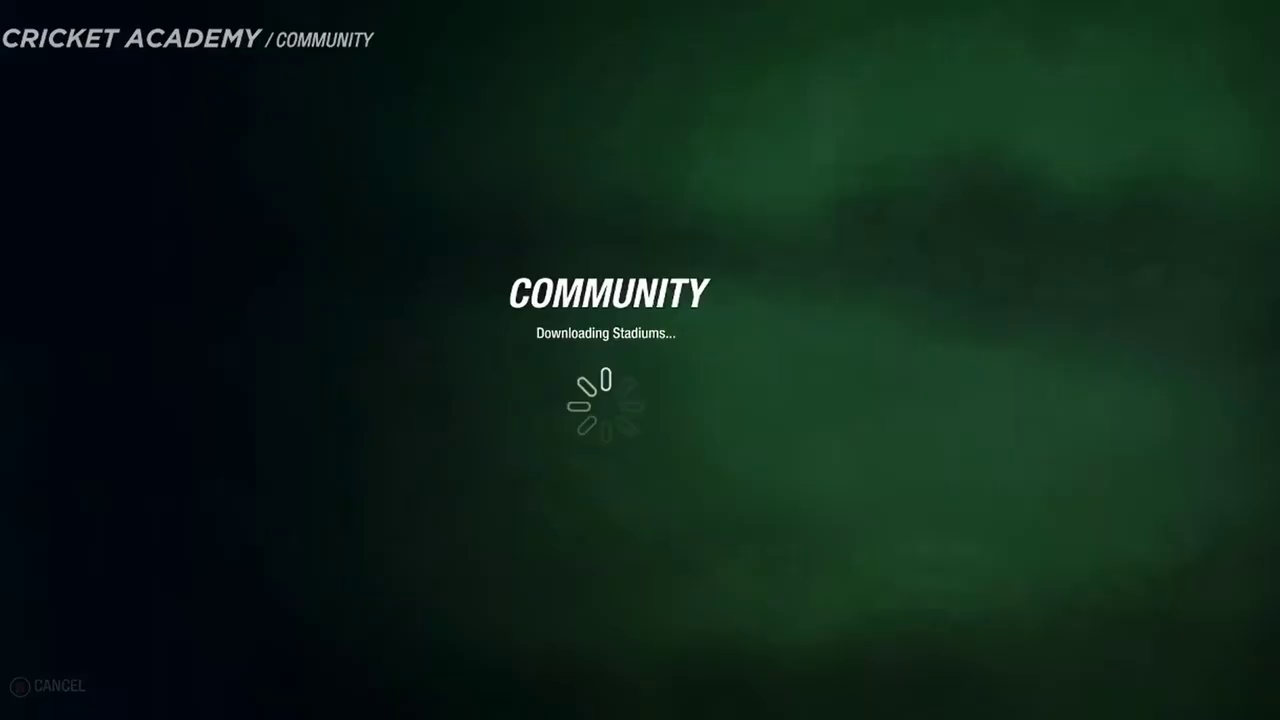
# Download the four-star Marvel Stadium with 13057 downloads, replacing the local copy.
pyautogui.press('Right')
pyautogui.press('Right')
pyautogui.press('Right')
pyautogui.press('Right')
pyautogui.press('Right')
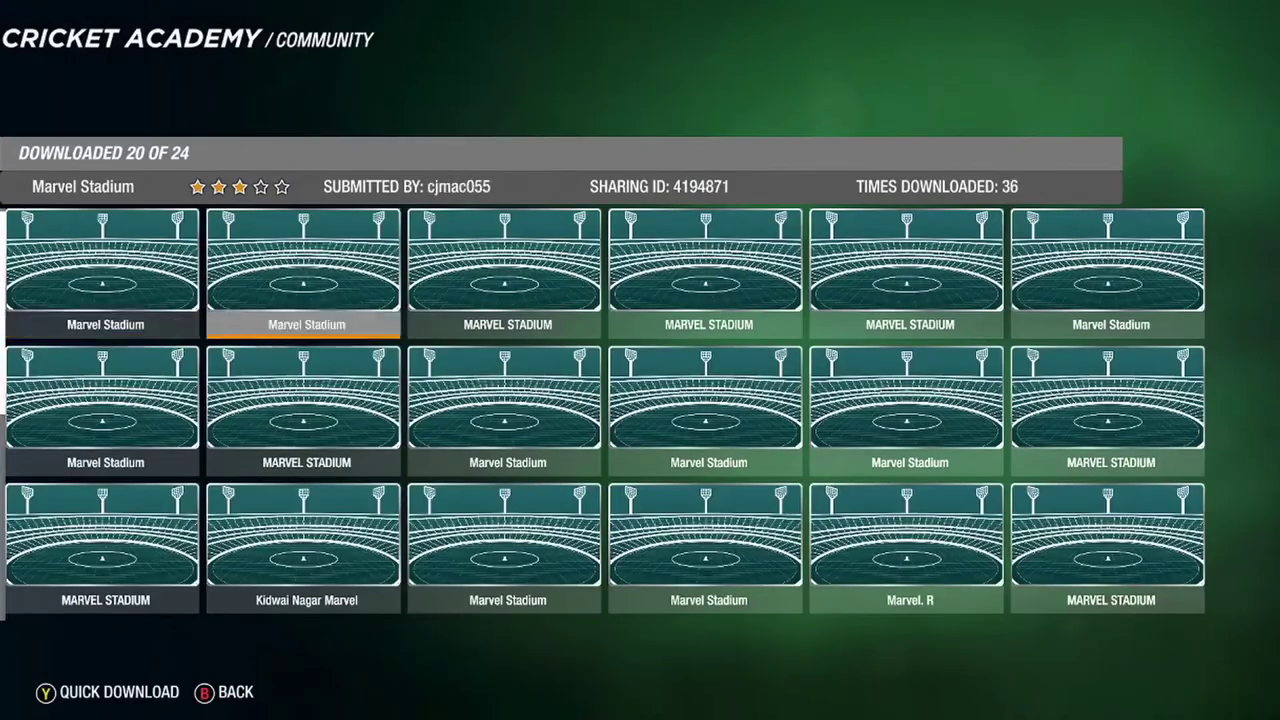
pyautogui.press('Left')
pyautogui.press('Left')
pyautogui.press('Left')
pyautogui.press('Right')
pyautogui.press('Left')
pyautogui.press('Left')
pyautogui.press('Left')
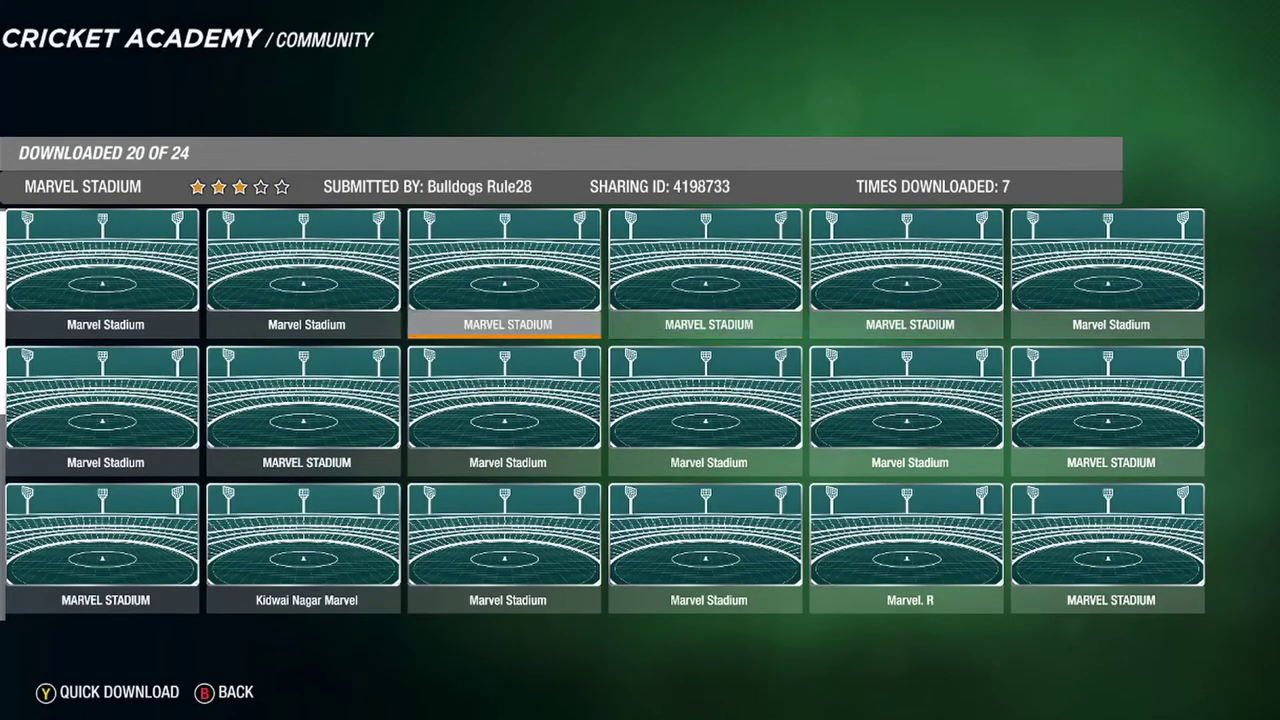
pyautogui.press('Down')
pyautogui.press('Up')
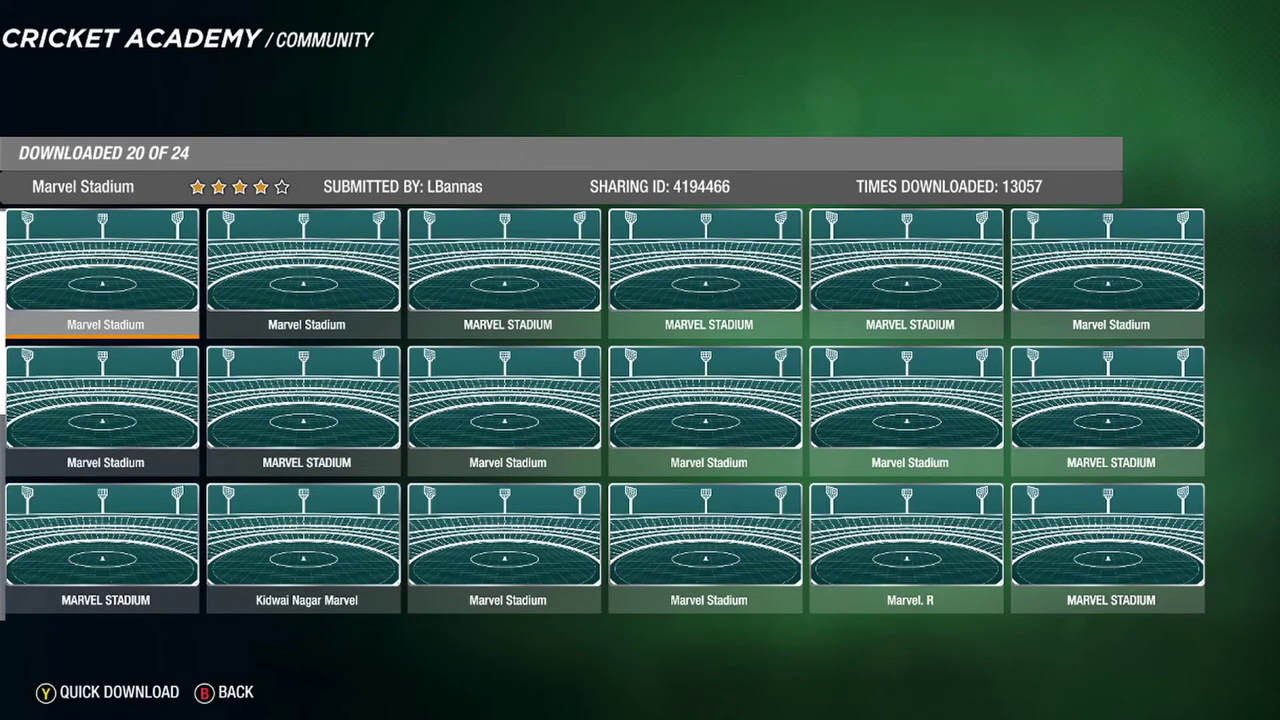
pyautogui.press('Return')
pyautogui.press('Down')
pyautogui.press('Up')
pyautogui.press('Return')
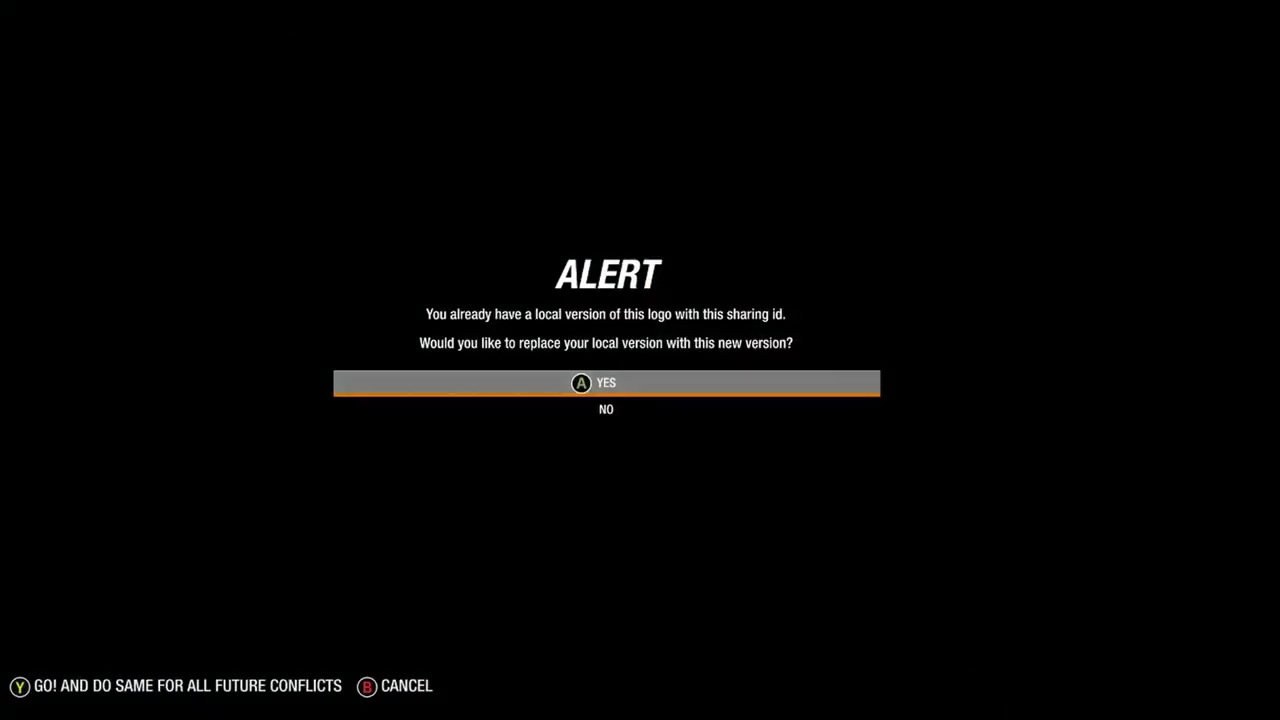
pyautogui.press('Return')
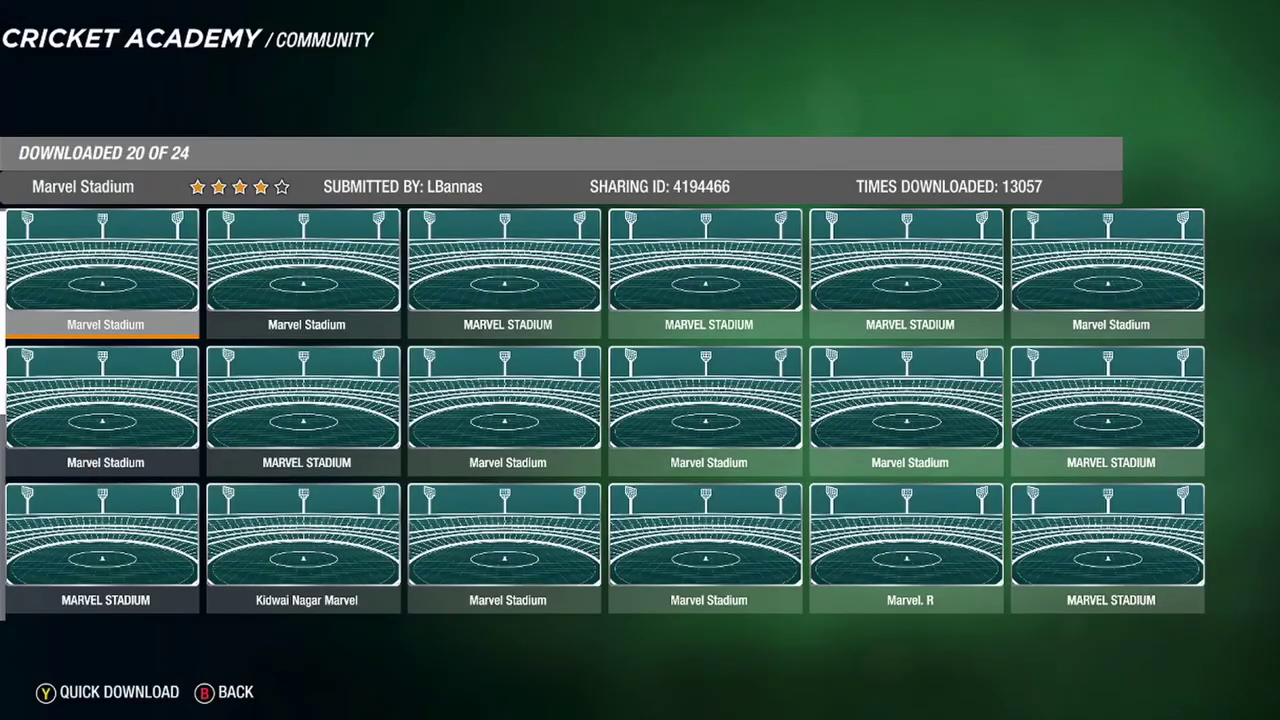
pyautogui.press('Escape')
pyautogui.press('Escape')
pyautogui.press('Escape')
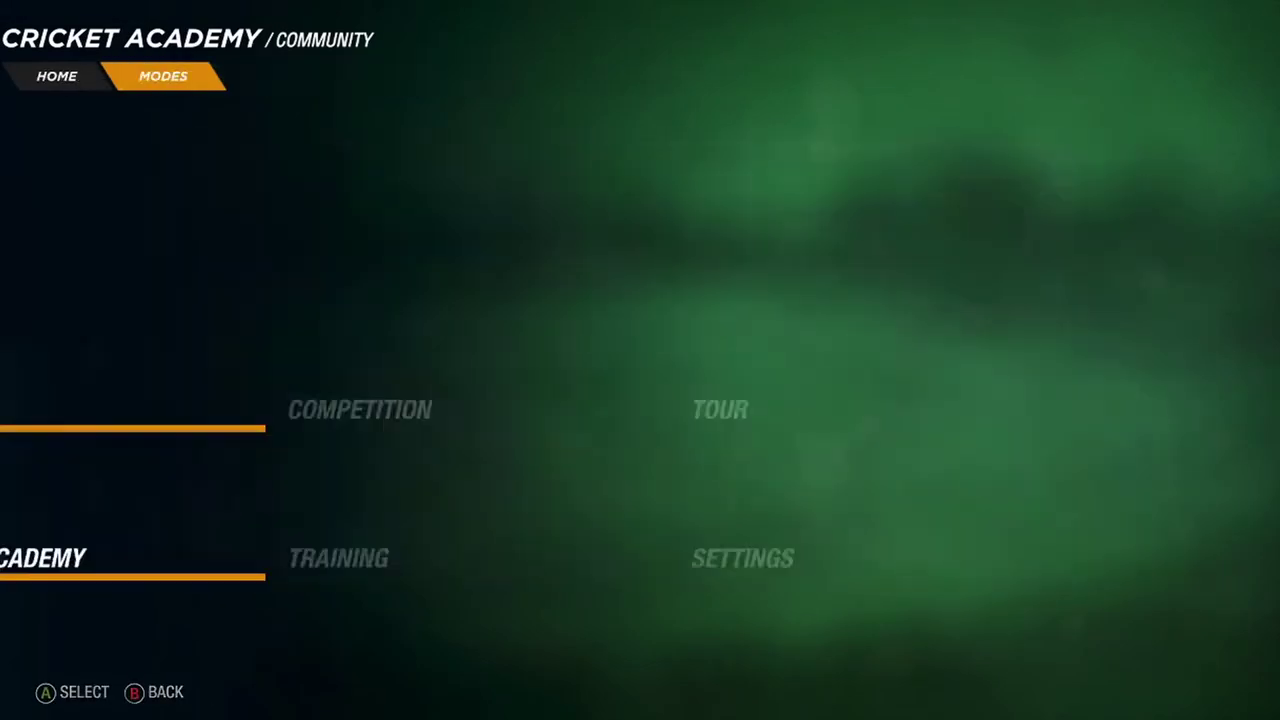
# Load the latest saved 8-club series from Manage Competitions.
pyautogui.press('Up')
pyautogui.press('Right')
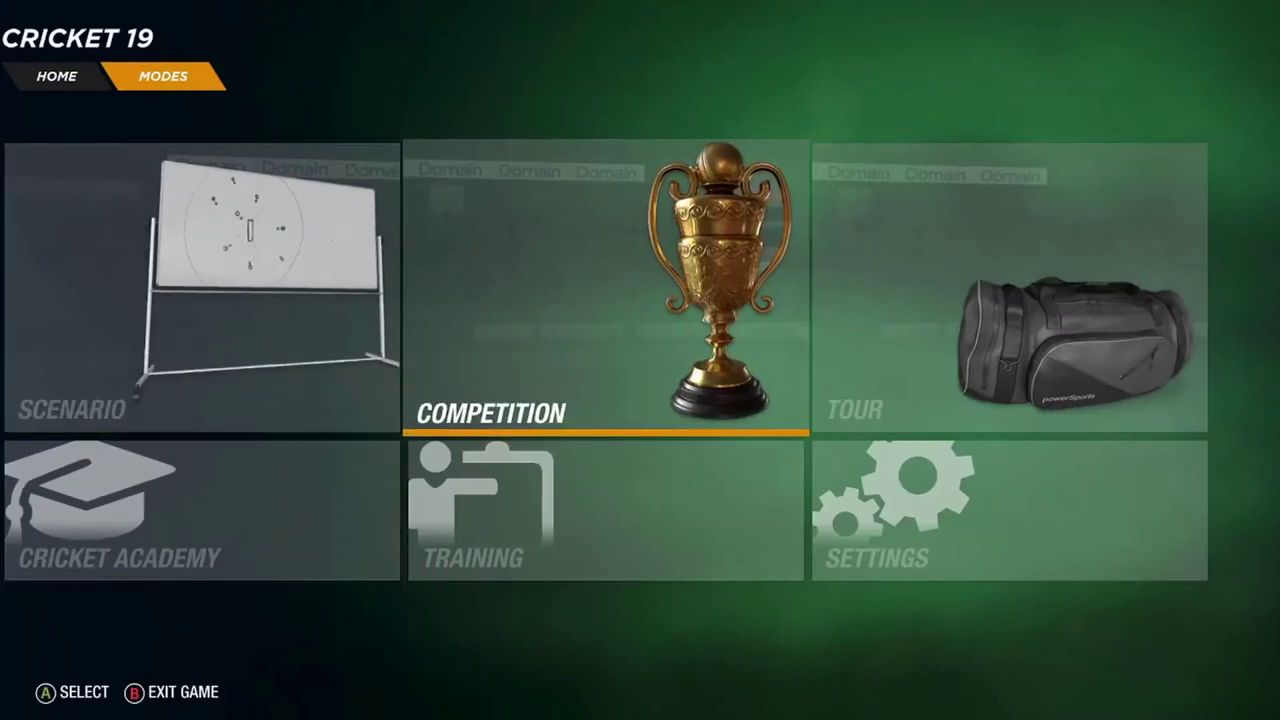
pyautogui.press('Return')
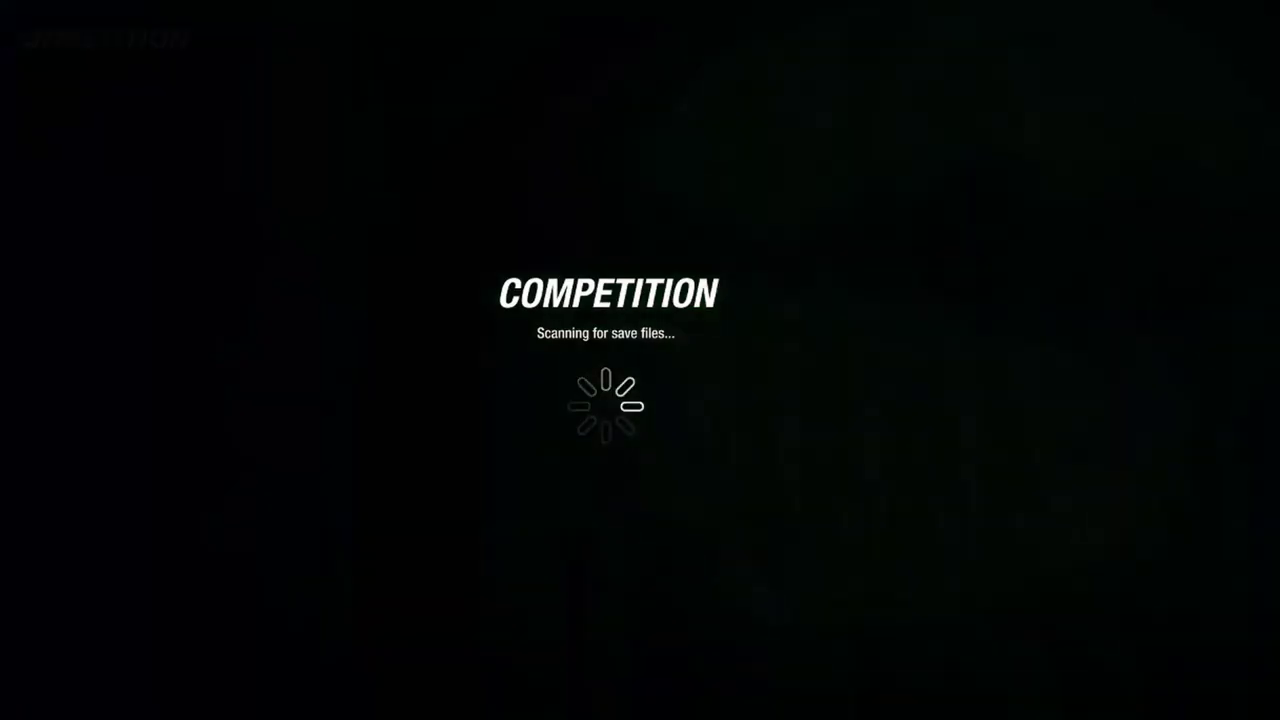
pyautogui.press('Return')
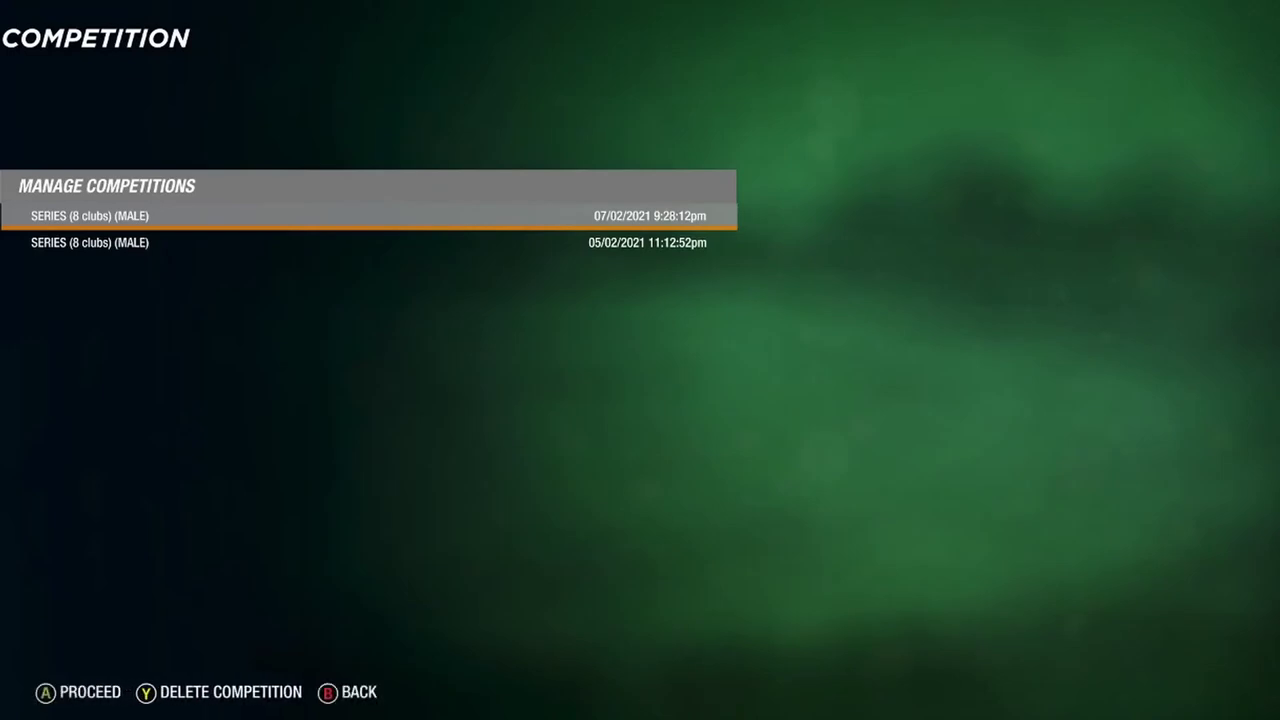
pyautogui.press('Return')
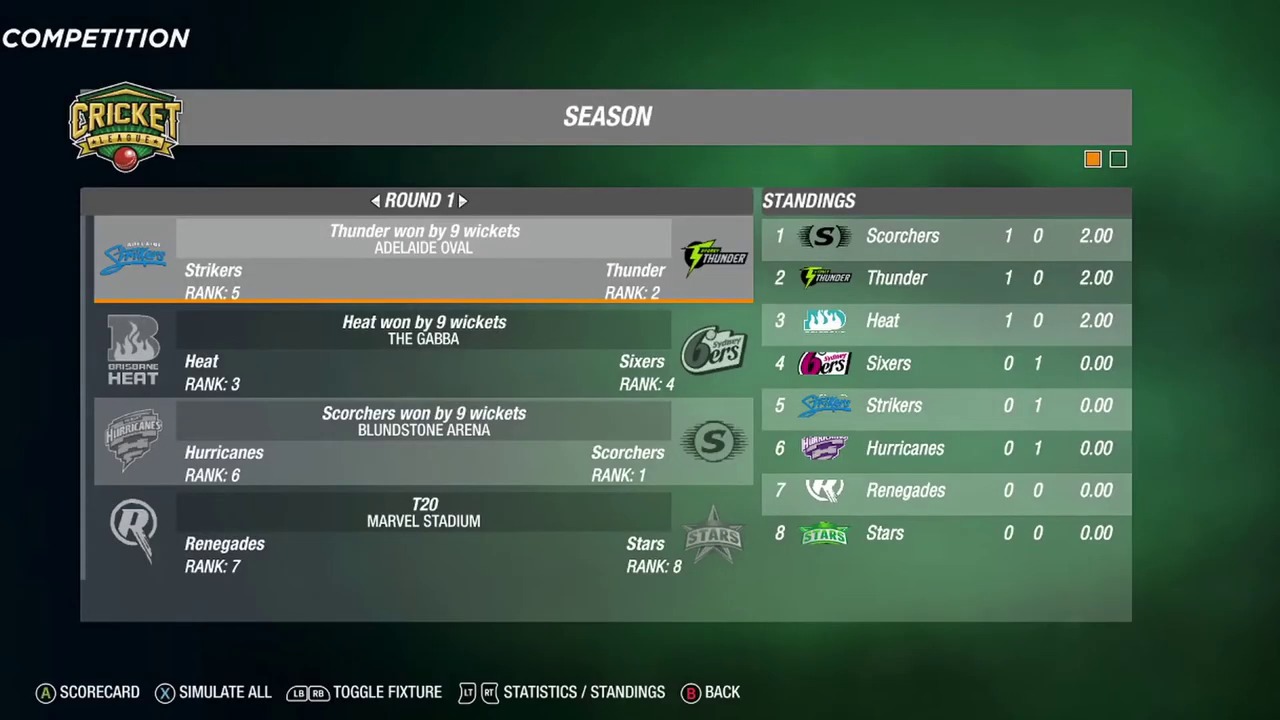
# Launch the Renegades v Stars fixture with the controller assigned to the Renegades.
pyautogui.press('Down')
pyautogui.press('Down')
pyautogui.press('Return')
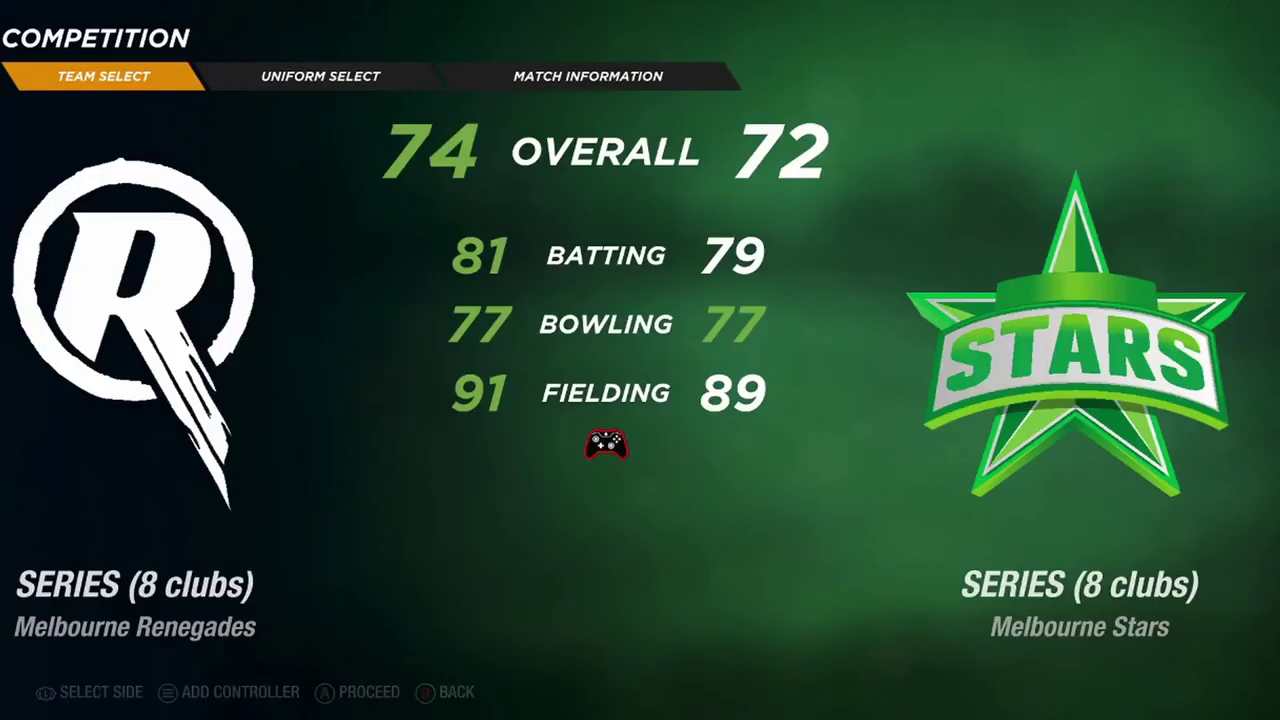
pyautogui.press('Left')
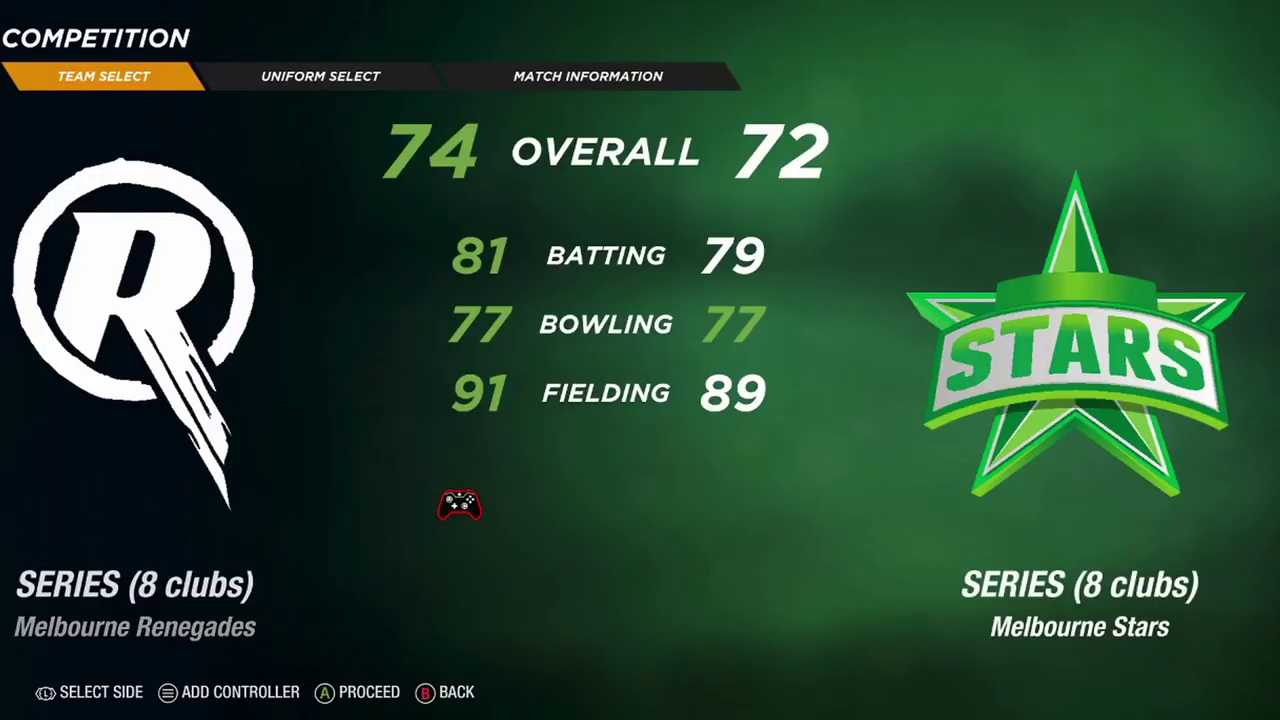
pyautogui.press('Return')
pyautogui.press('Return')
pyautogui.press('Return')
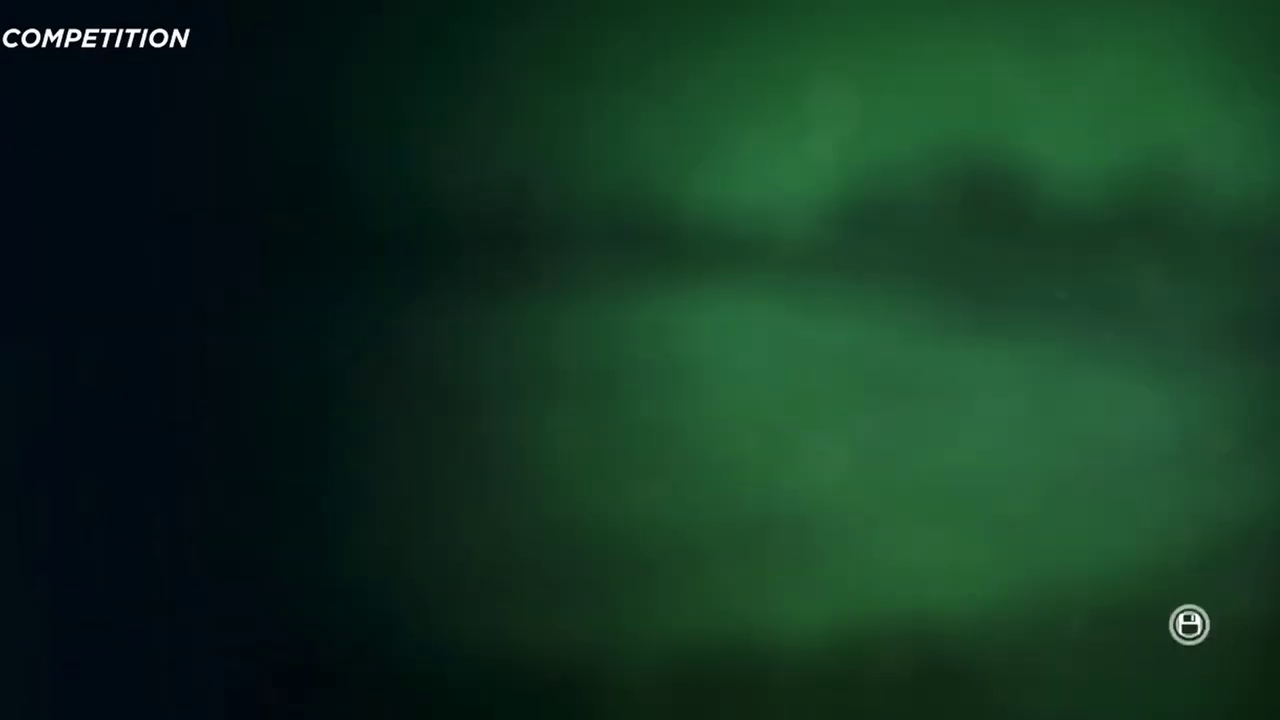
pyautogui.press('Return')
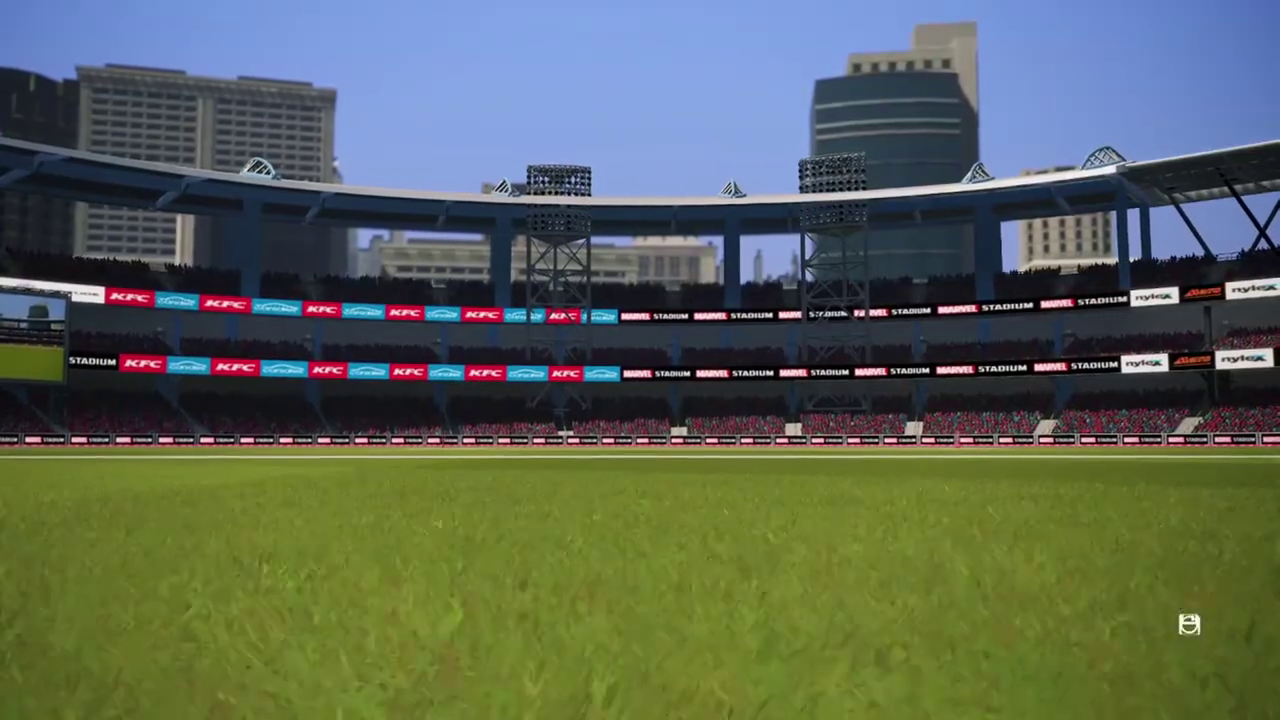